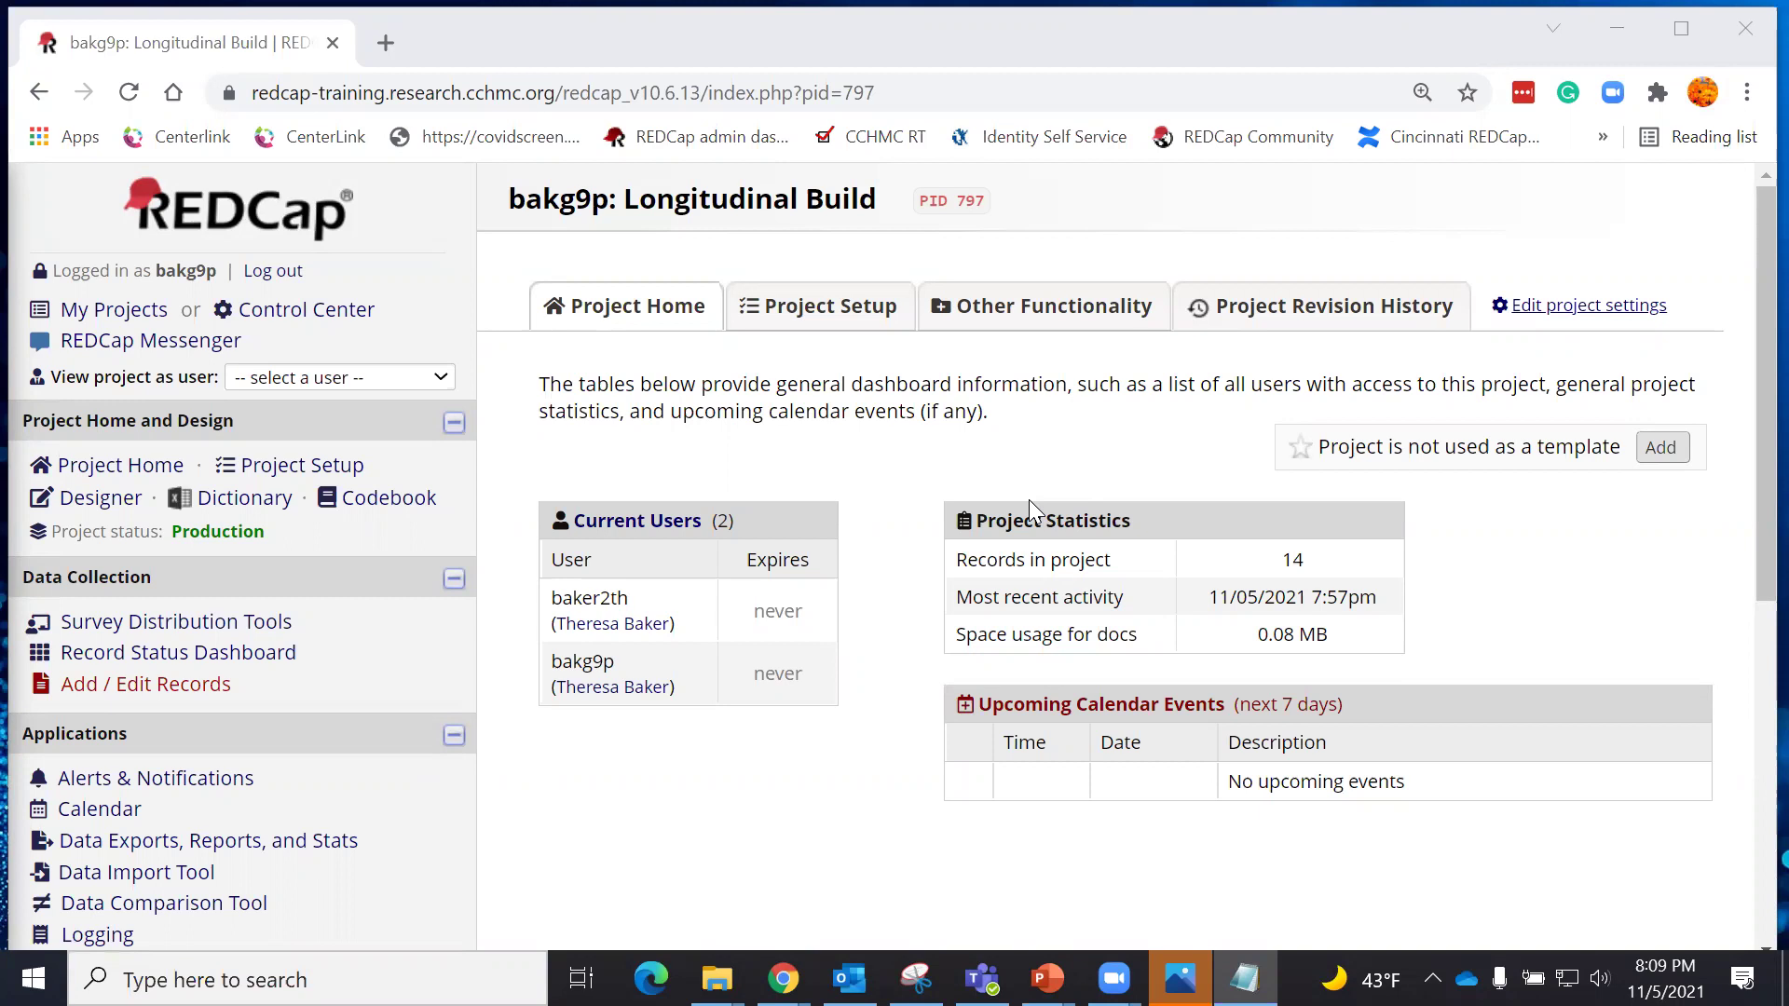
In Project Setup's Additional customizations, change the field comment option from Field Comment Log to Data Resolution Workflow.
click(792, 309)
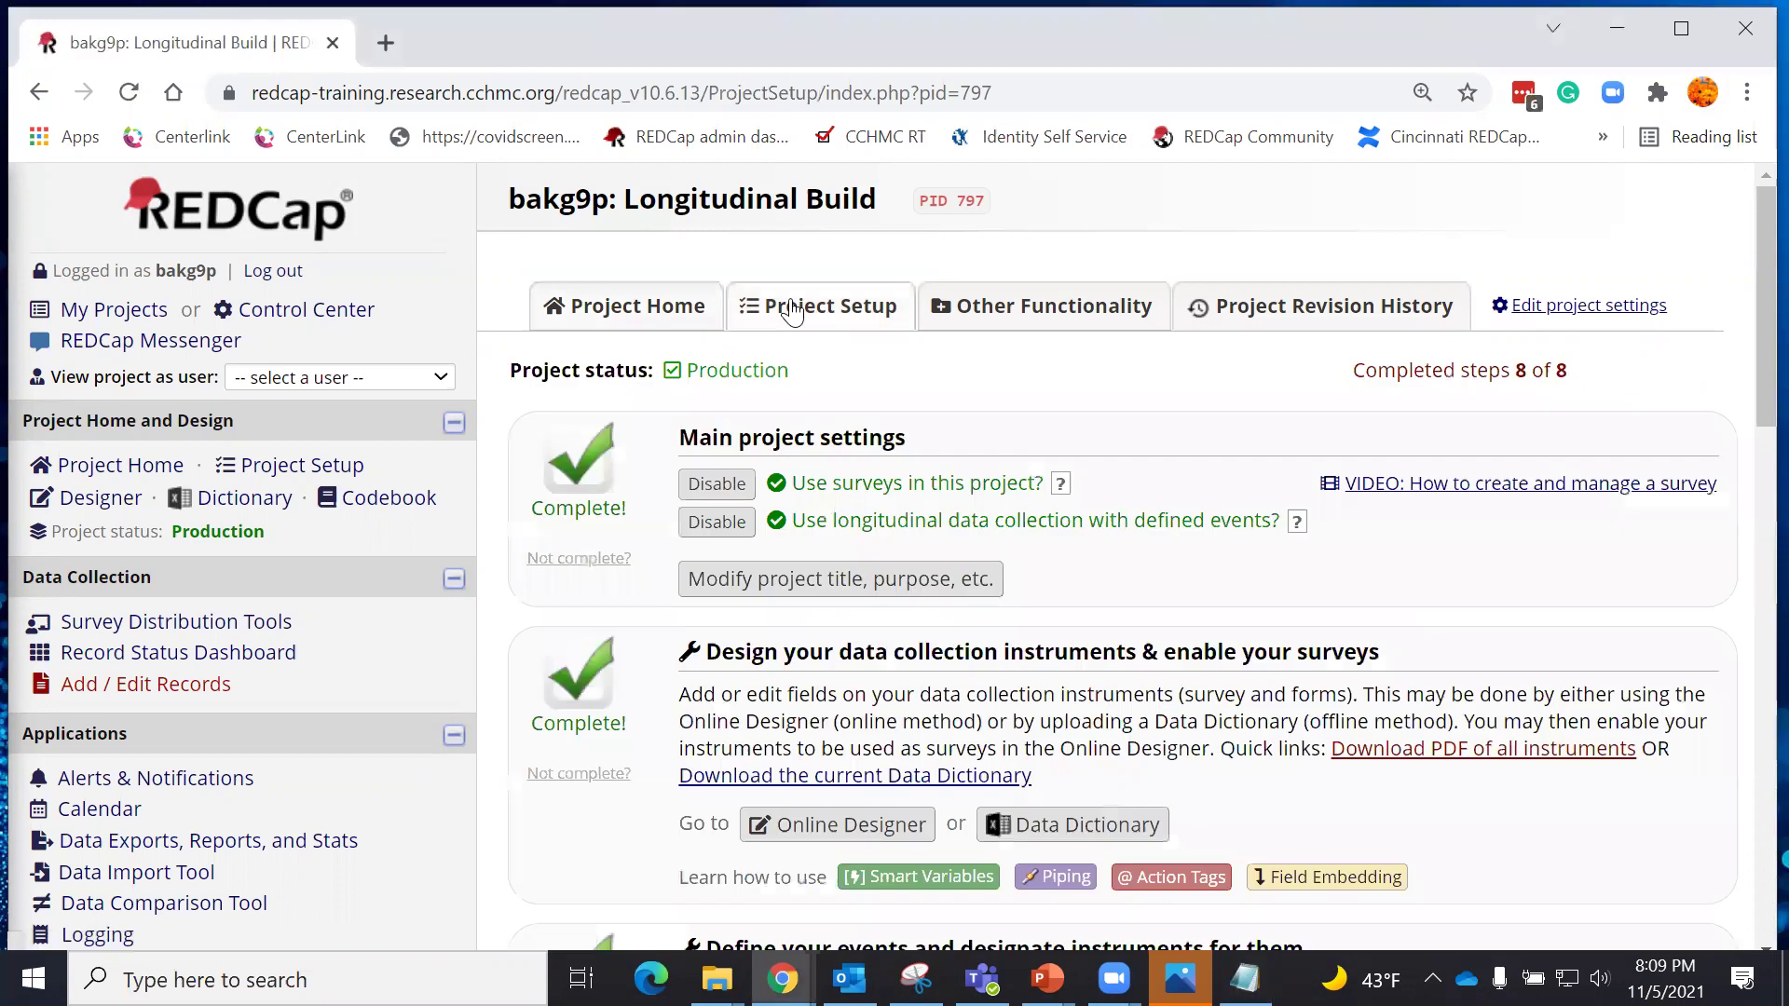
scroll(803, 409, down, 9)
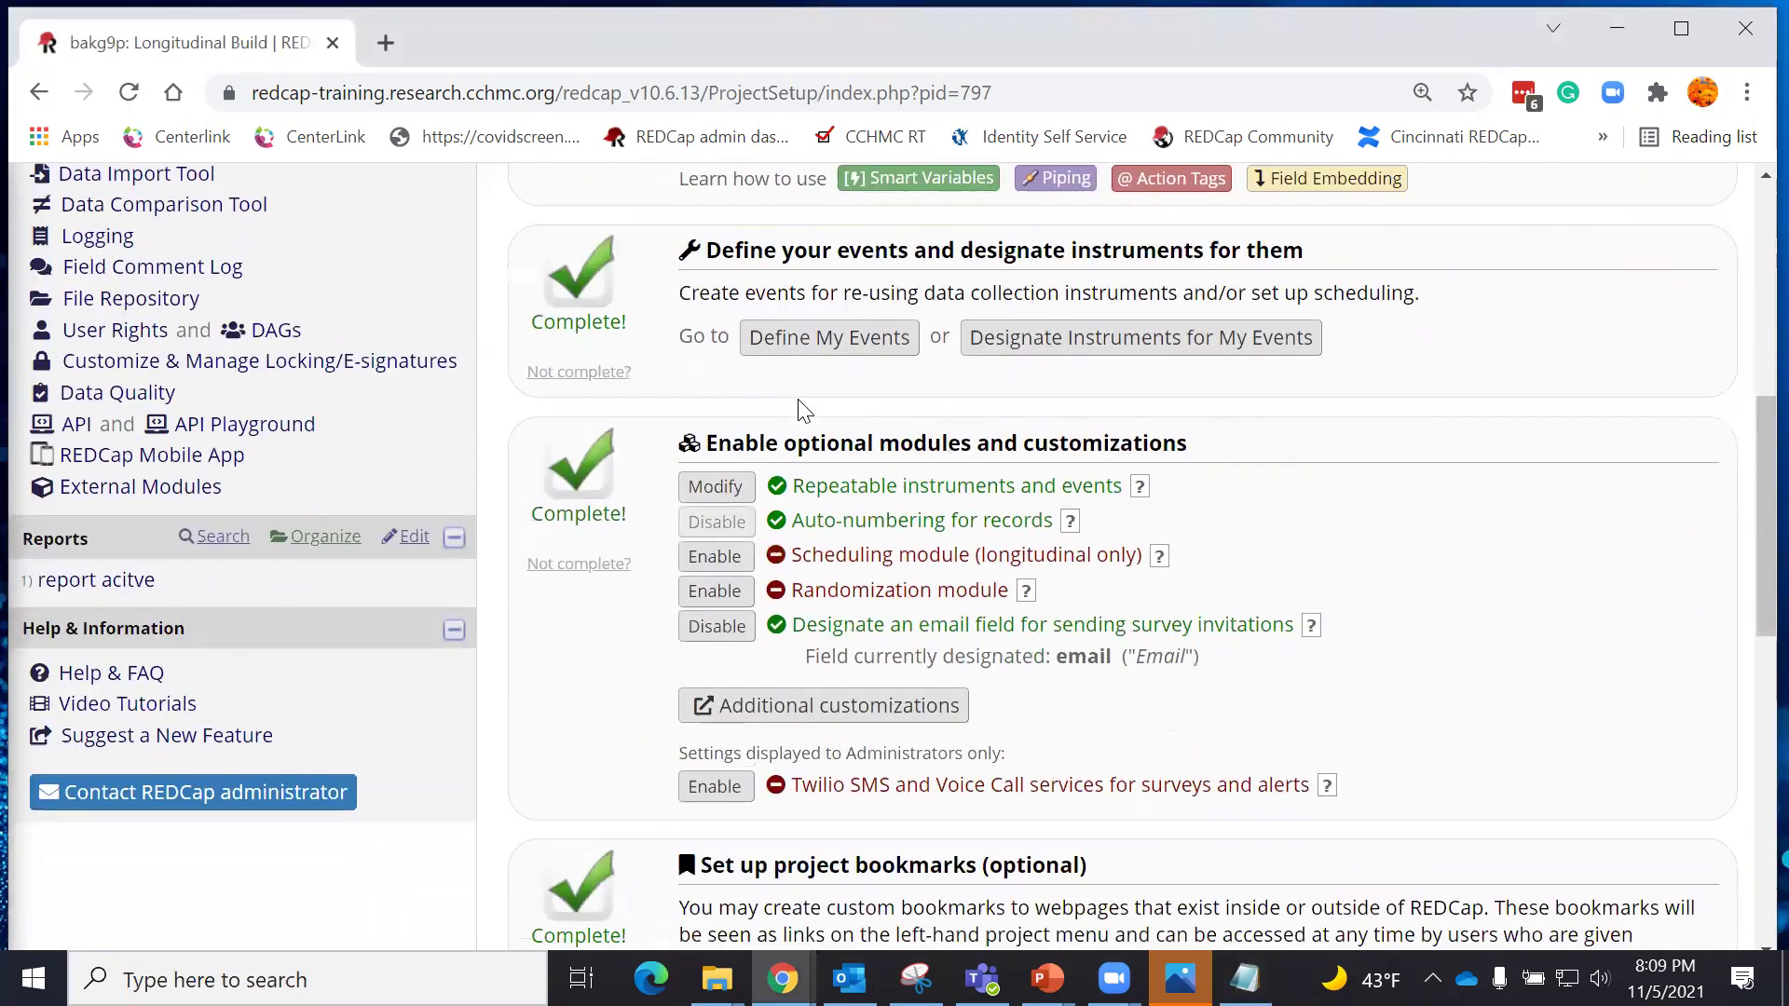
click(784, 582)
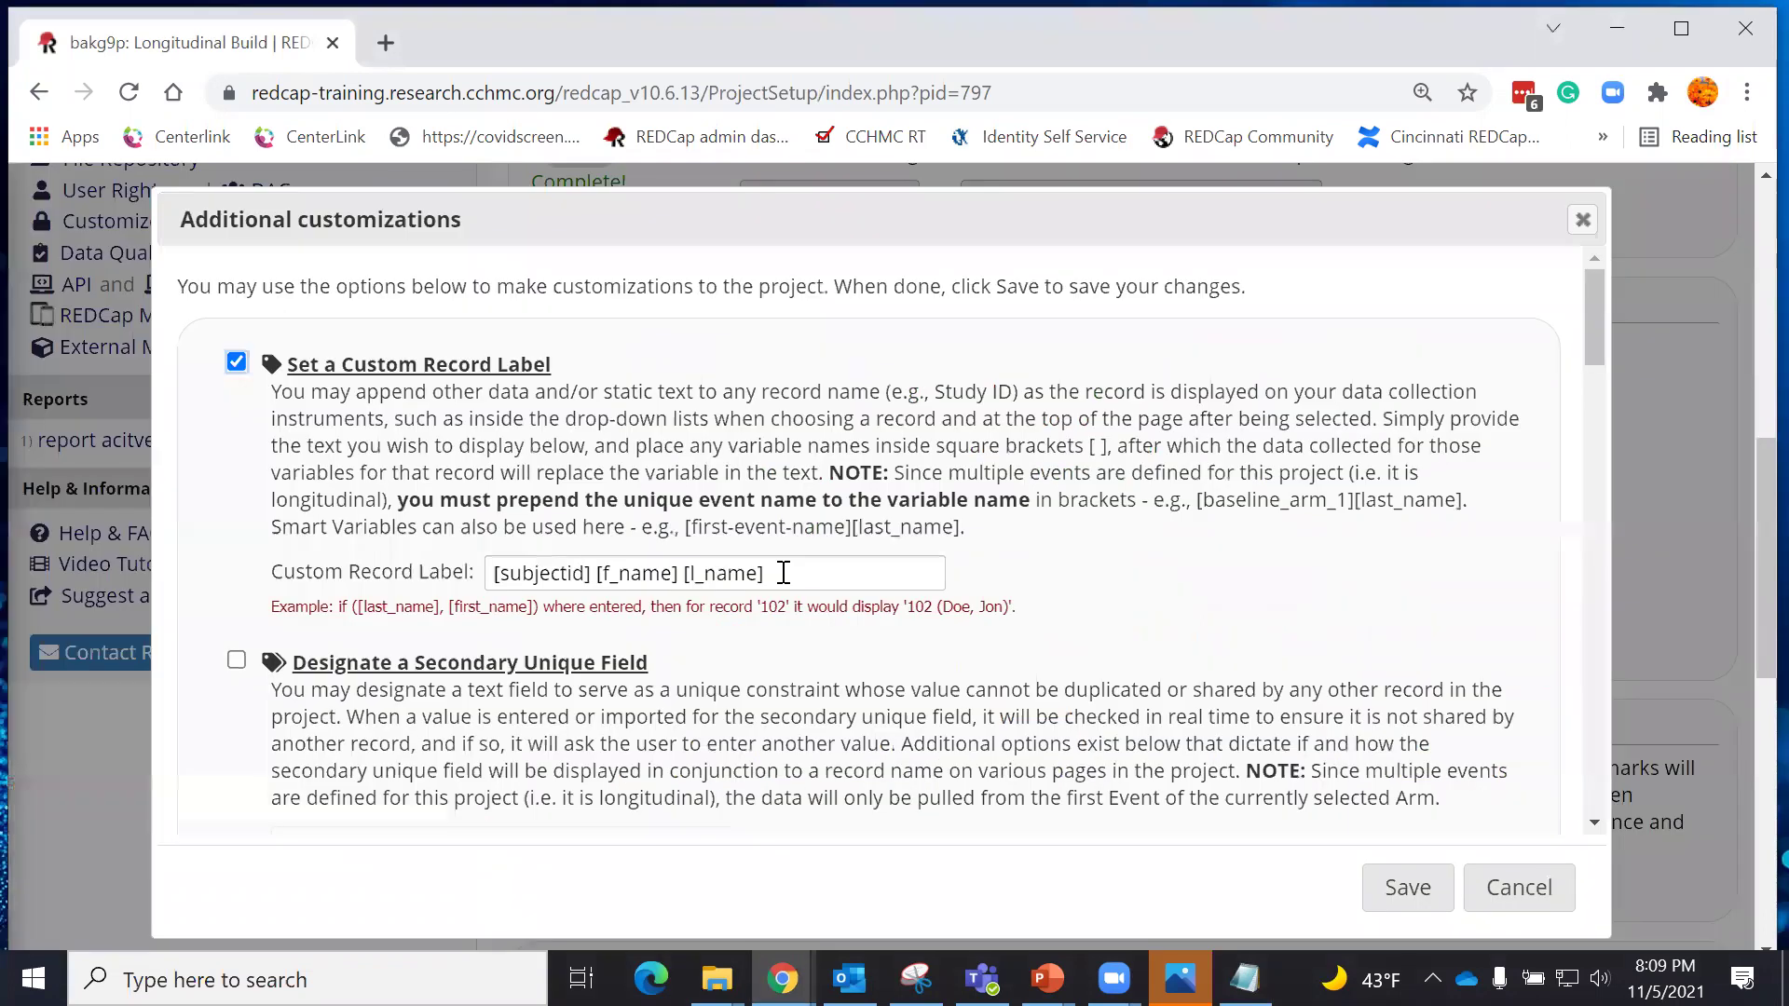
scroll(784, 573, down, 8)
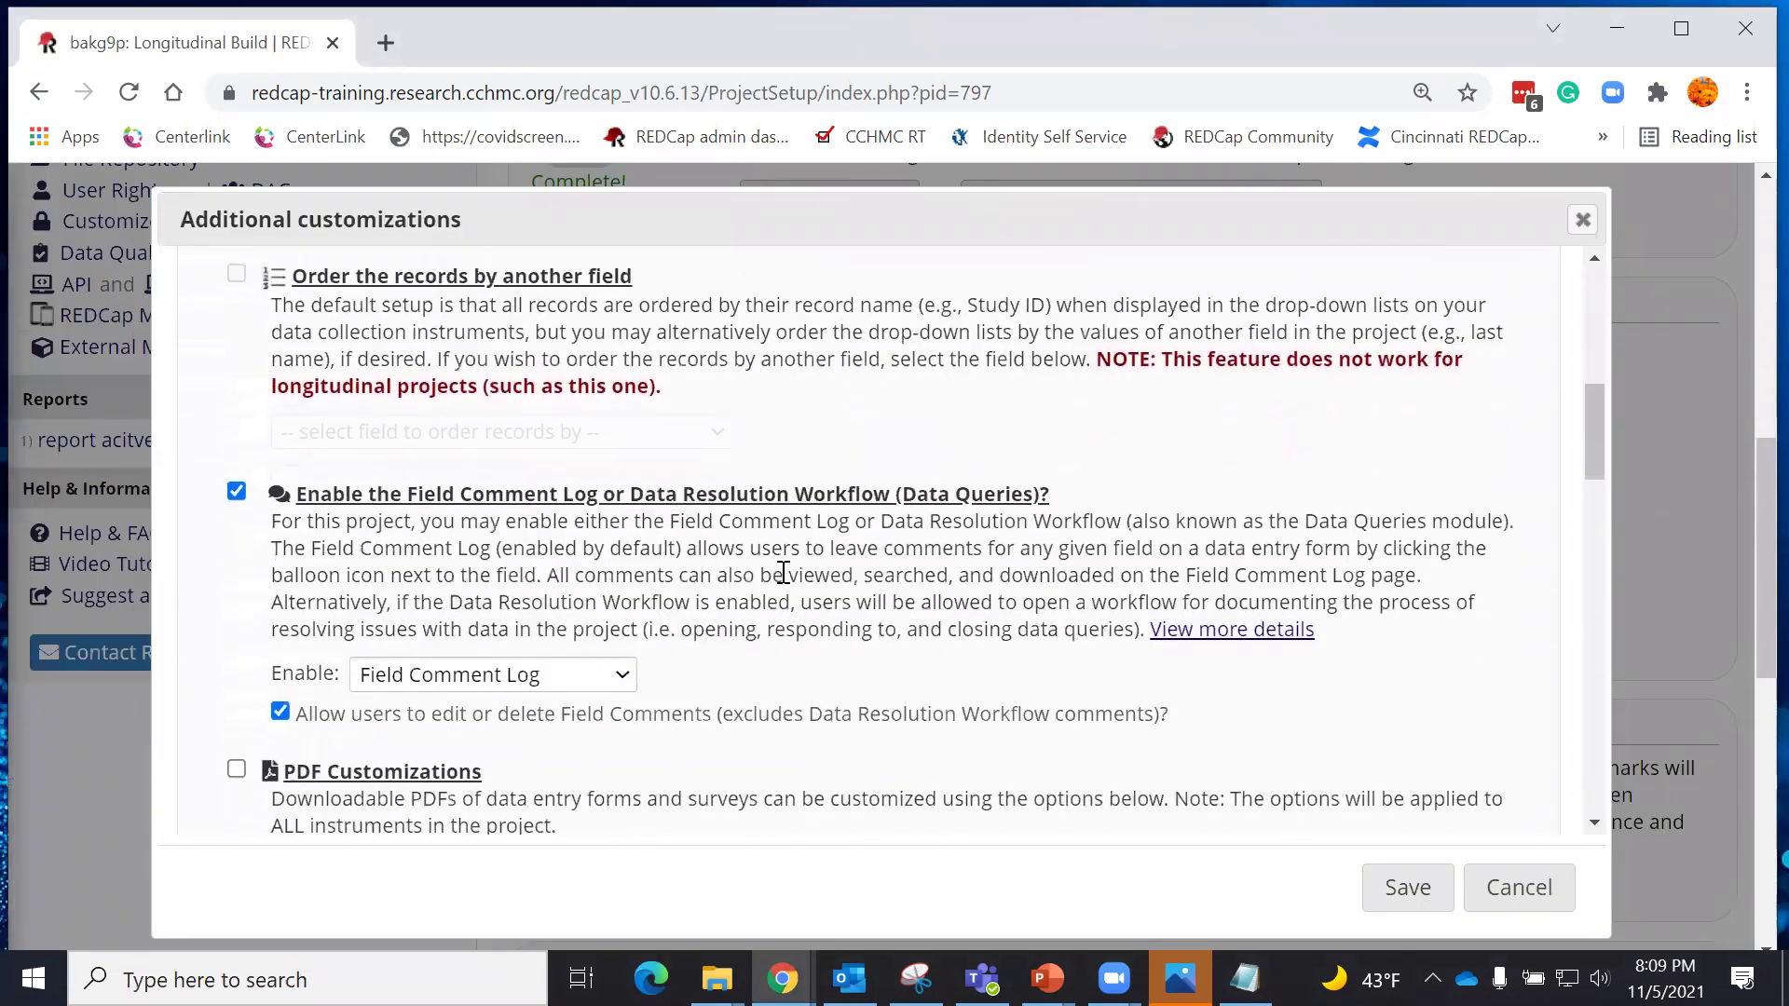
scroll(784, 572, down, 1)
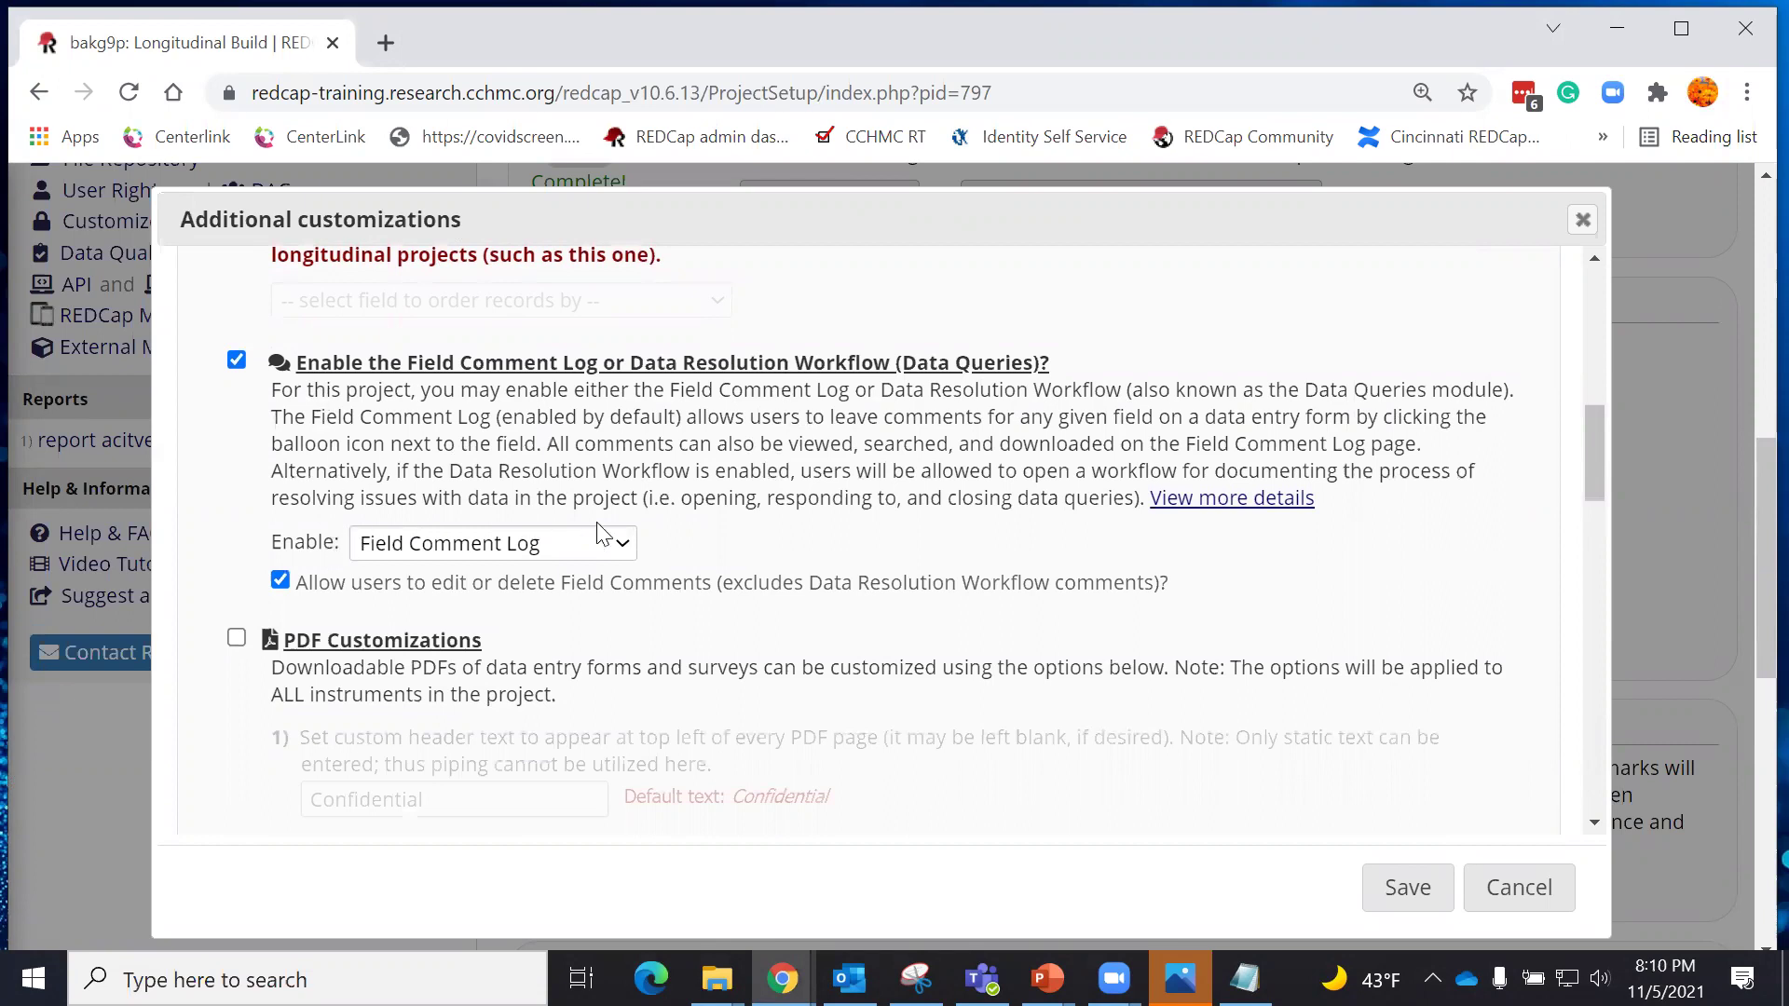
click(622, 545)
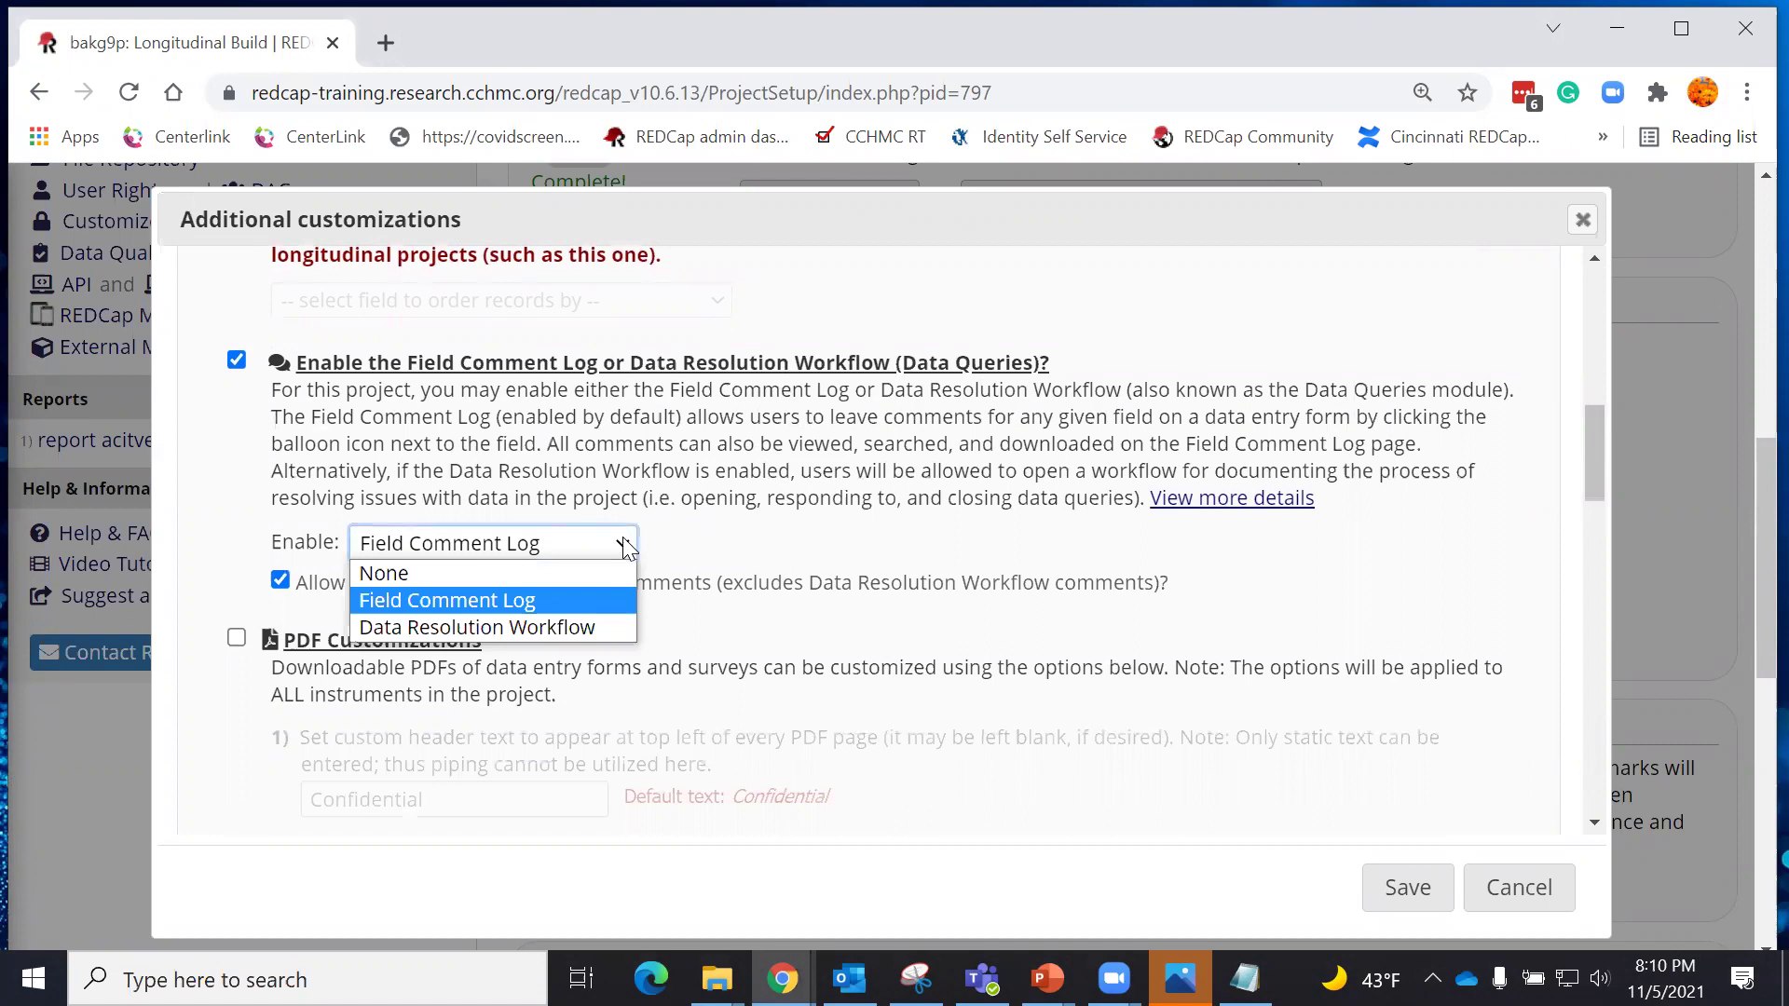
click(595, 628)
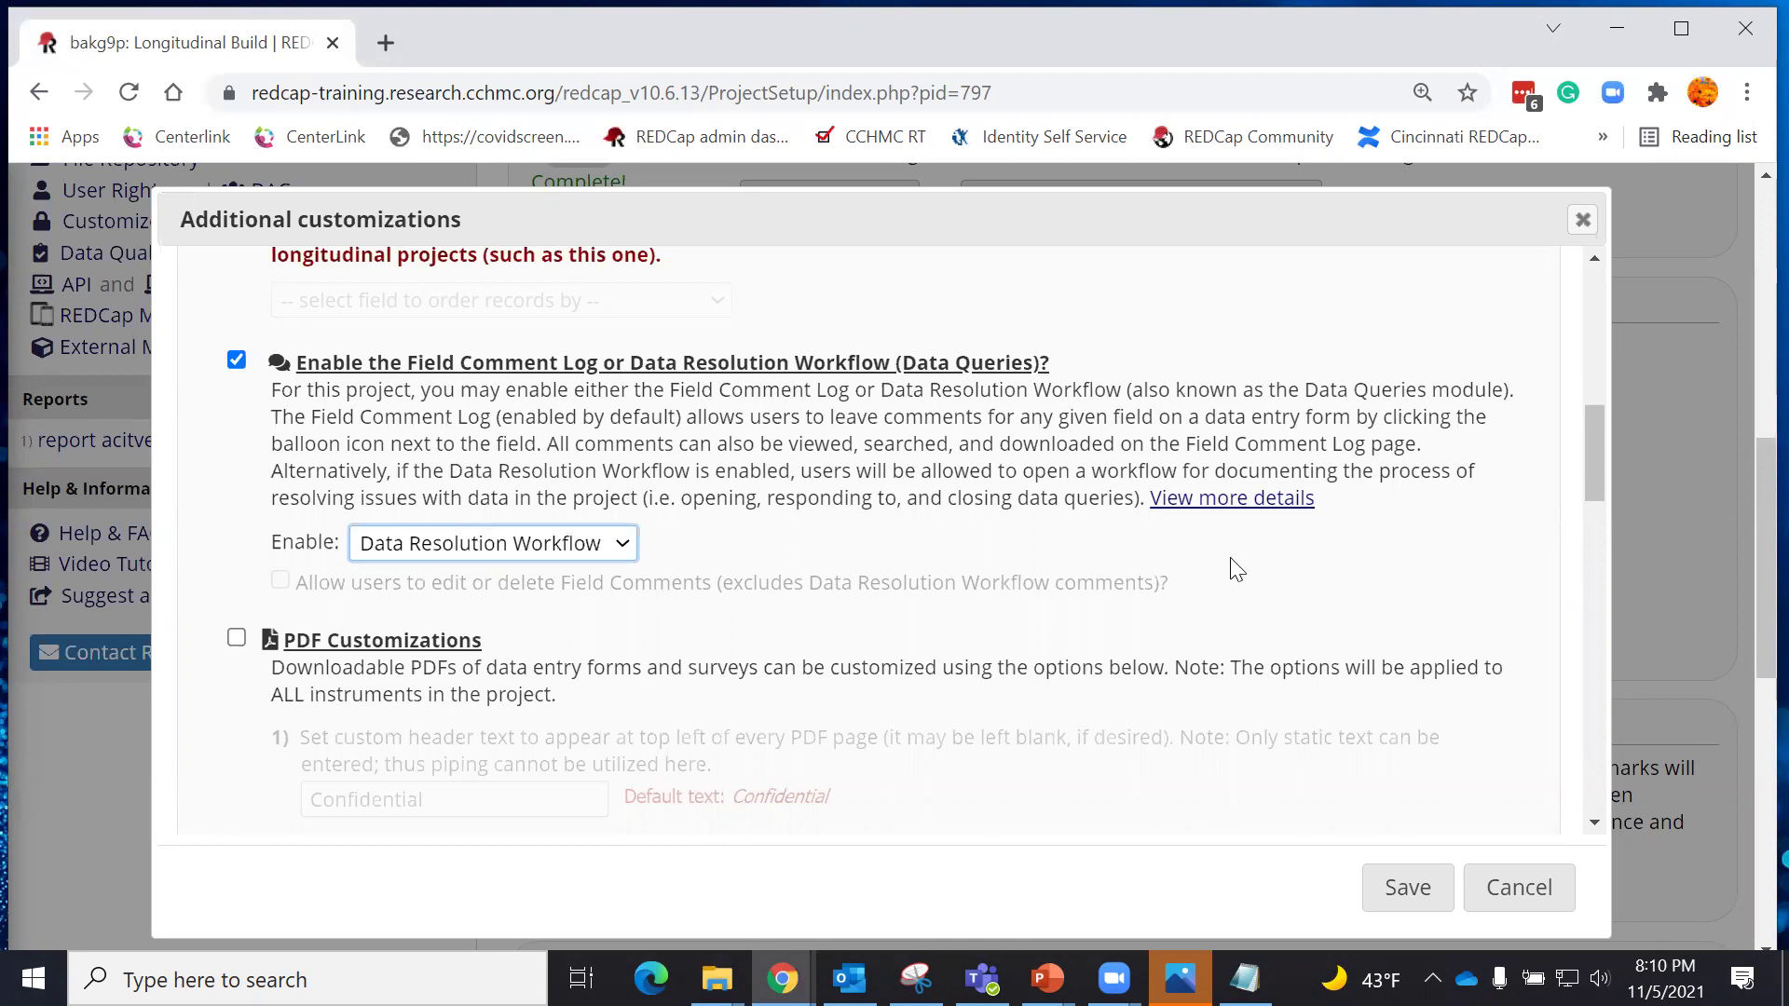
Save the Data Resolution Workflow customization and close its instructions.
click(1409, 900)
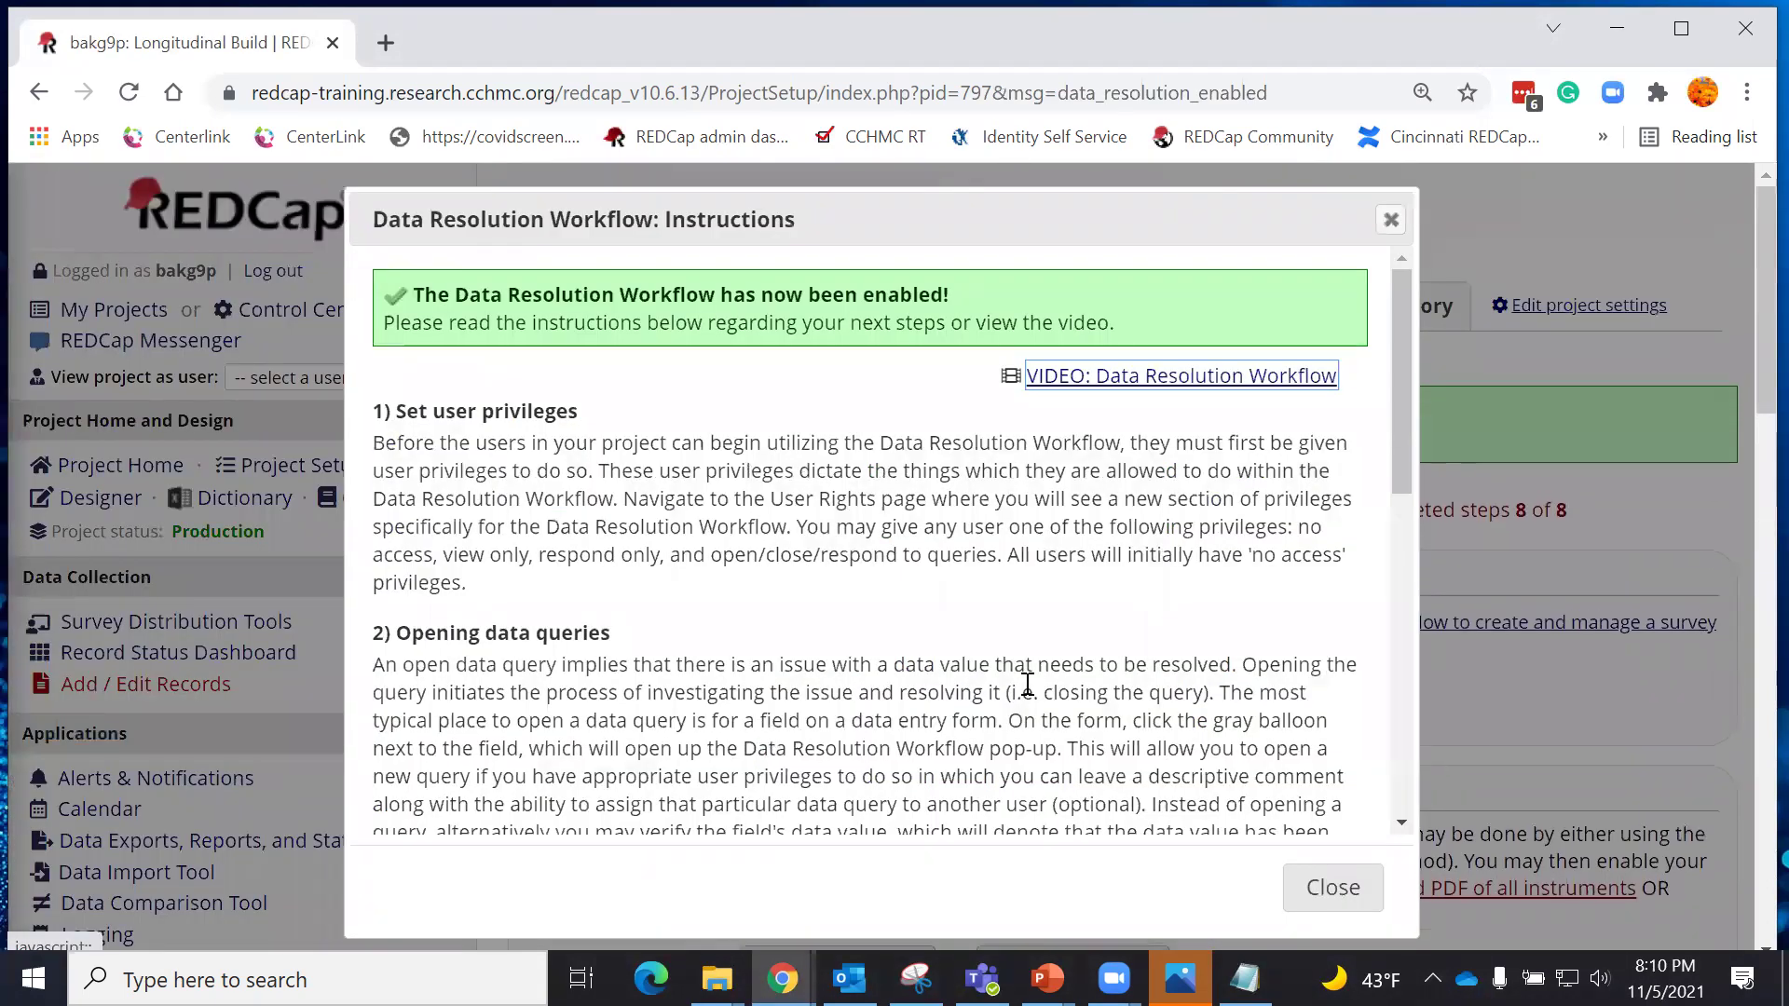
scroll(1203, 582, down, 5)
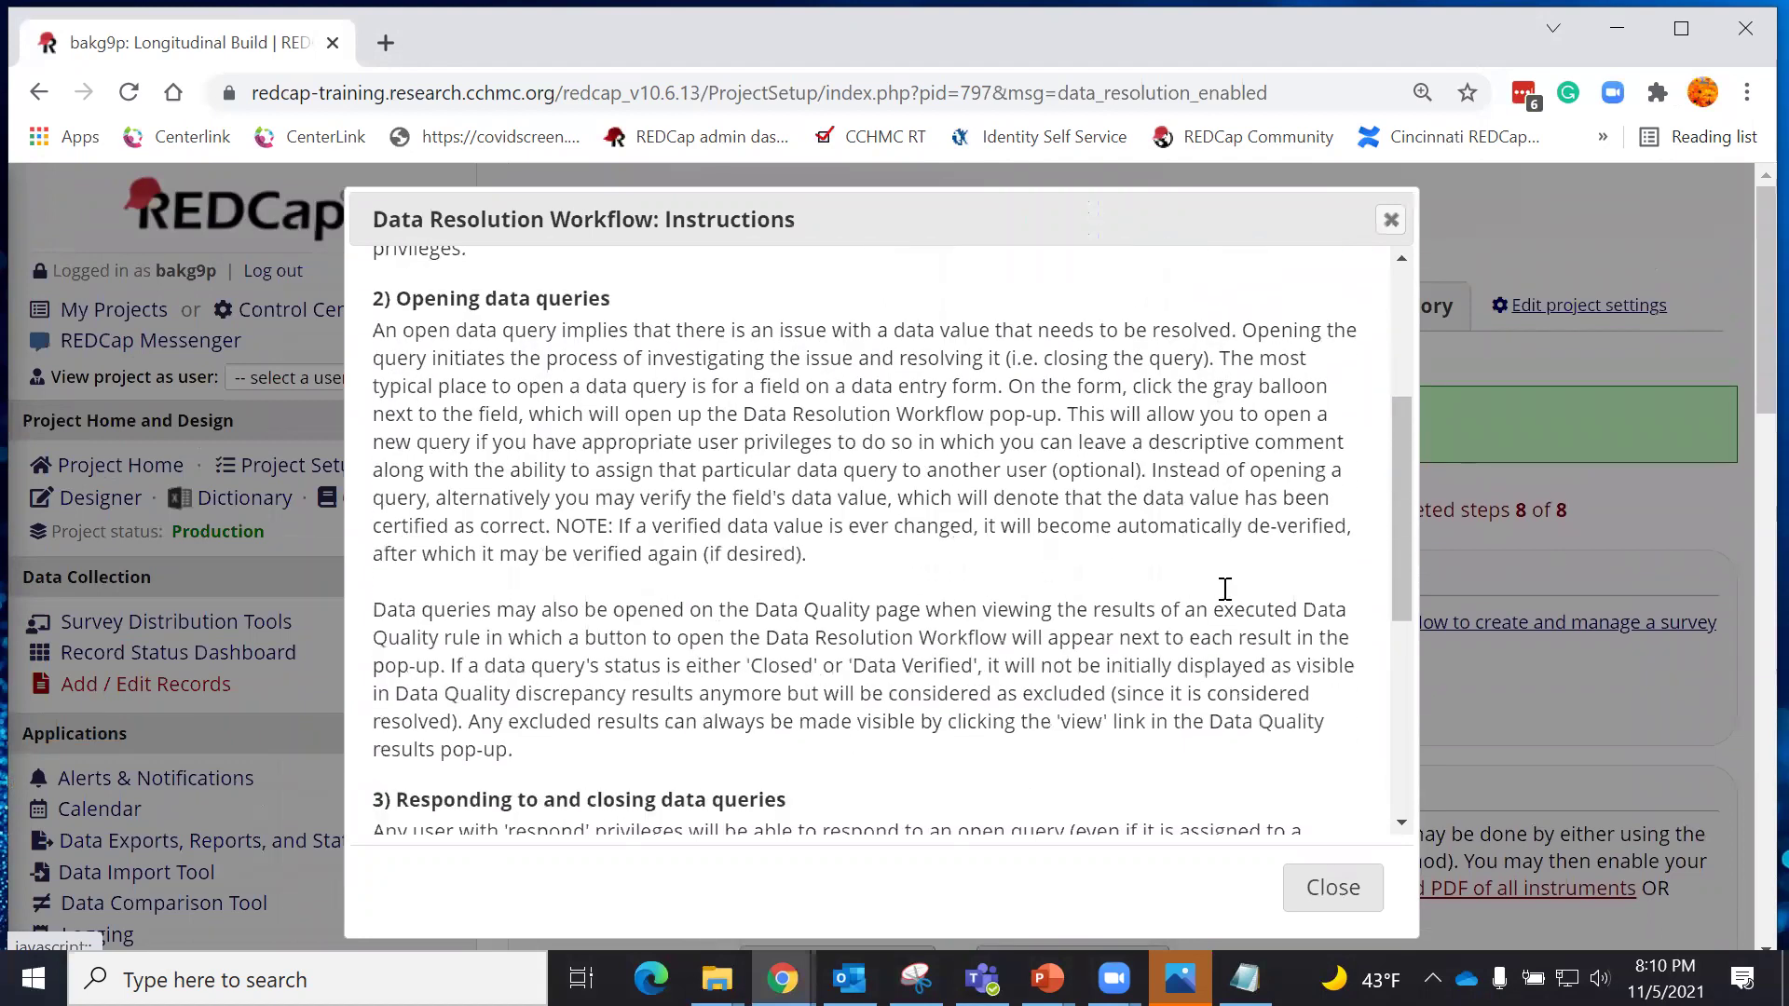
scroll(1223, 589, down, 6)
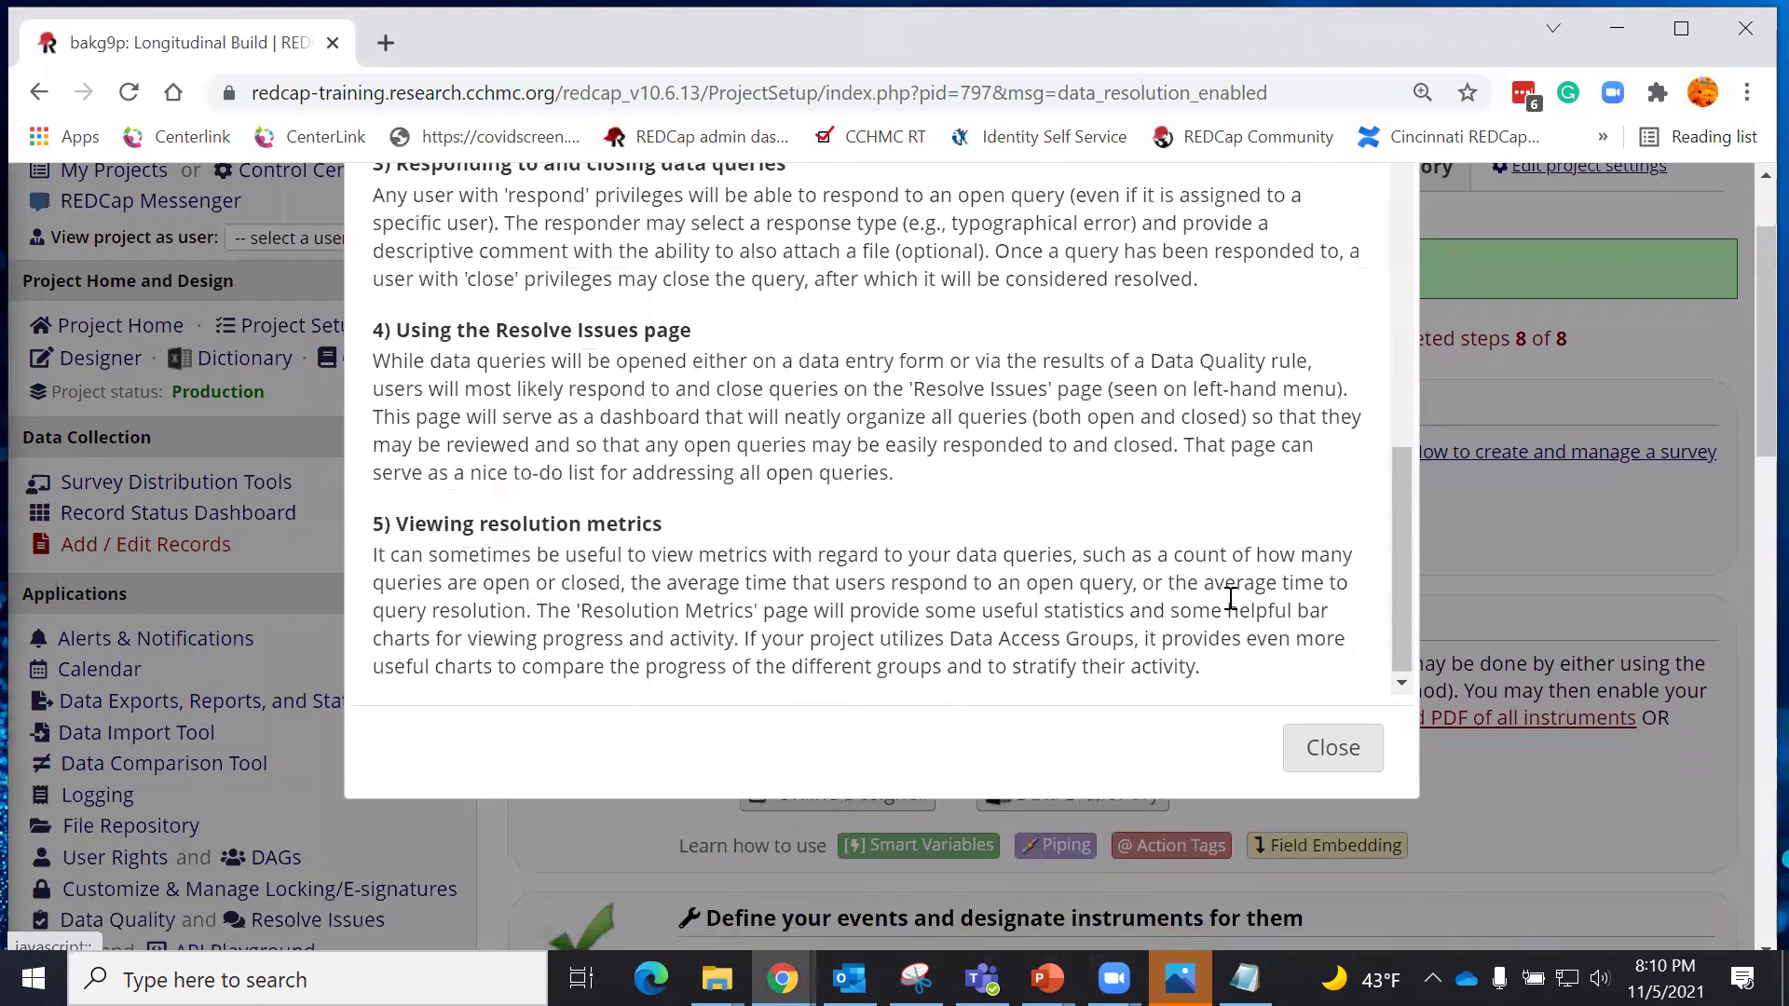
click(1330, 747)
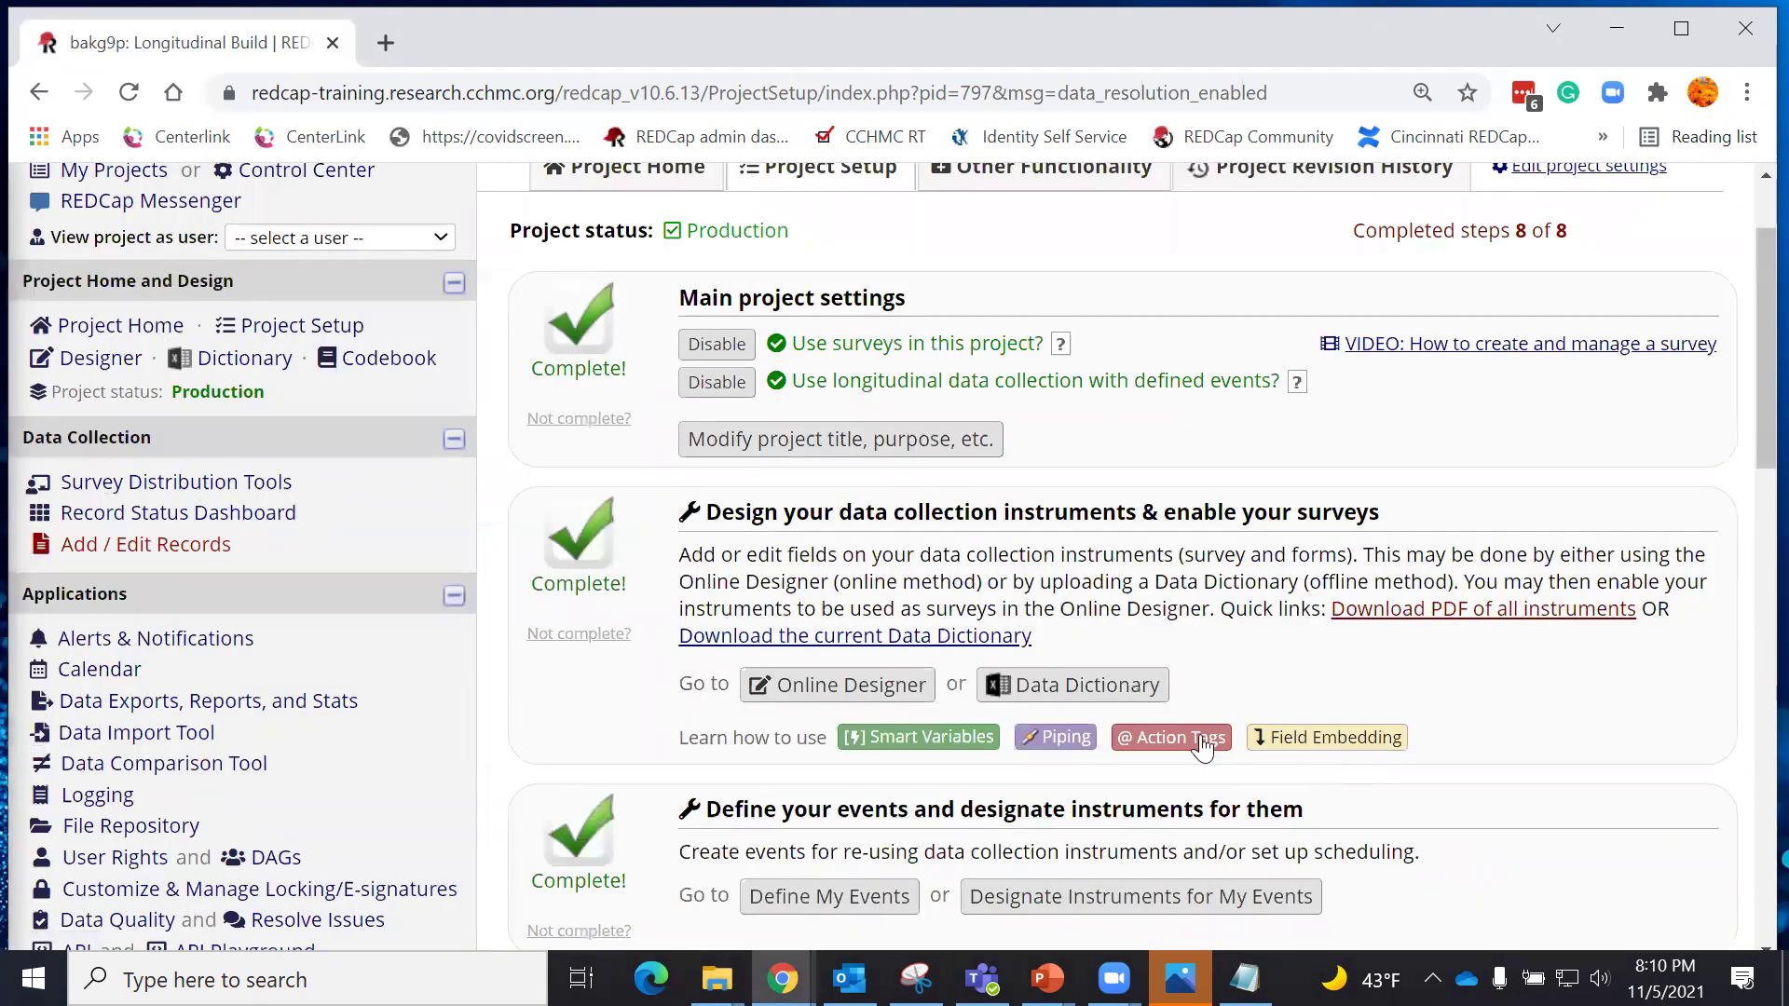
scroll(594, 689, down, 3)
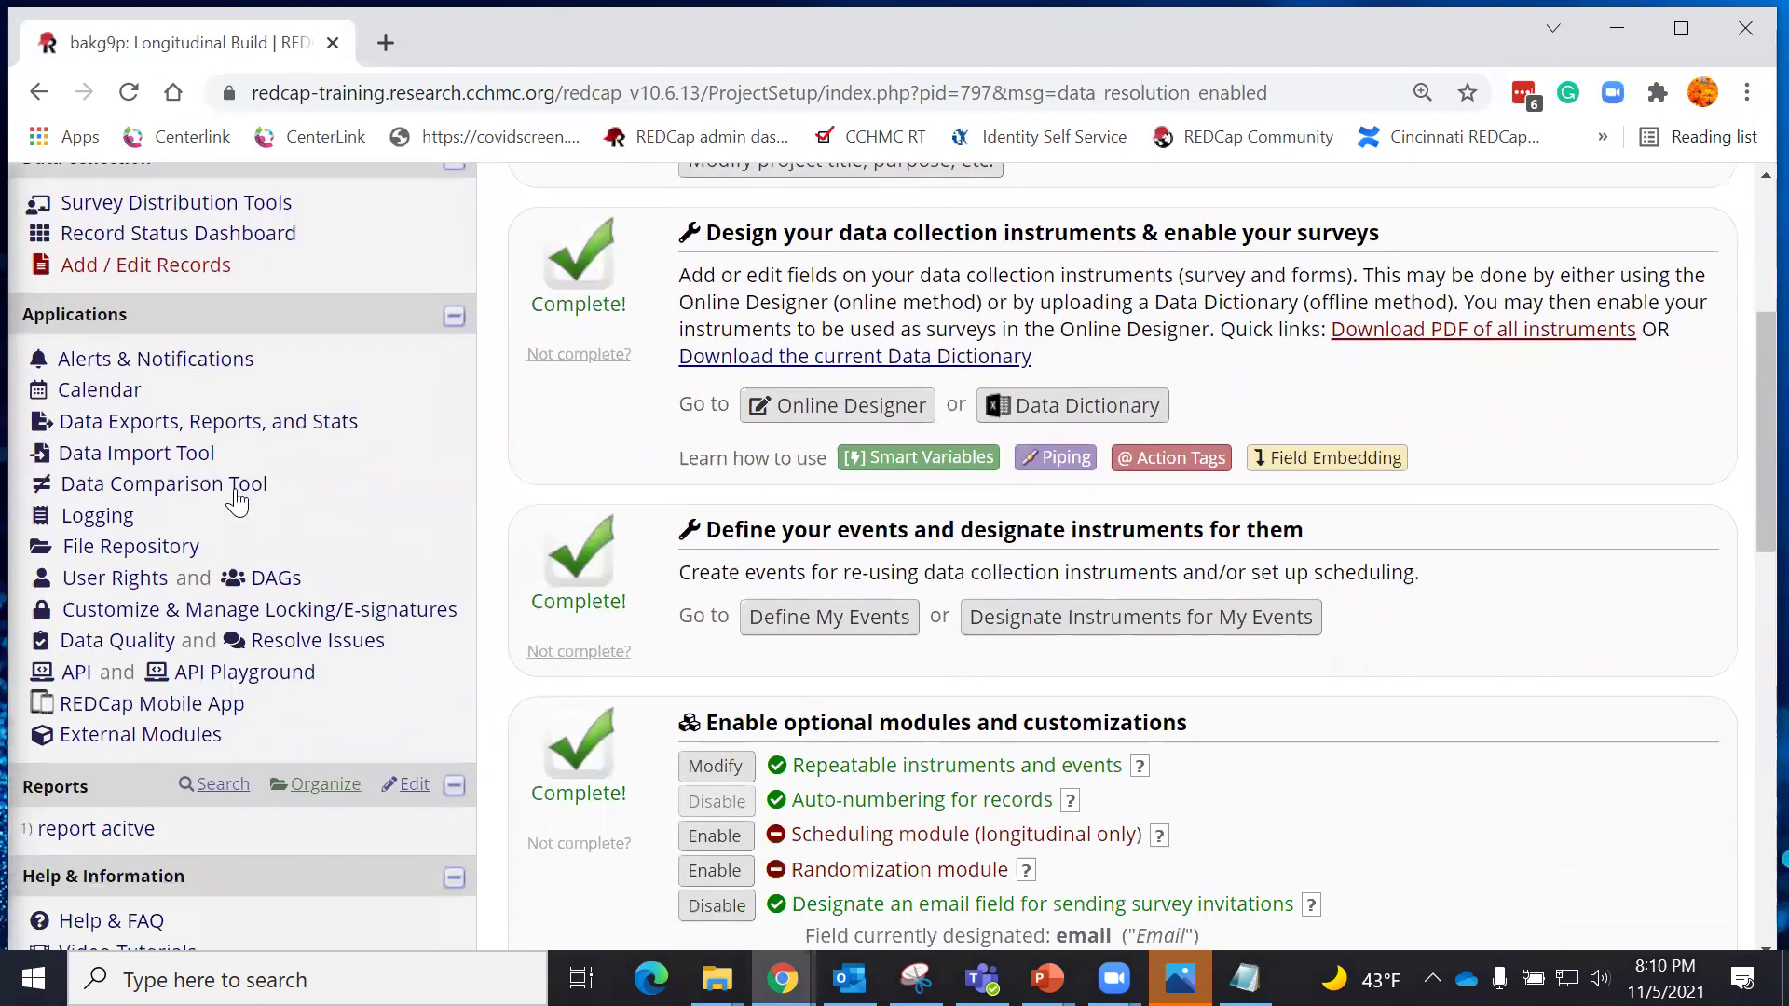
click(95, 589)
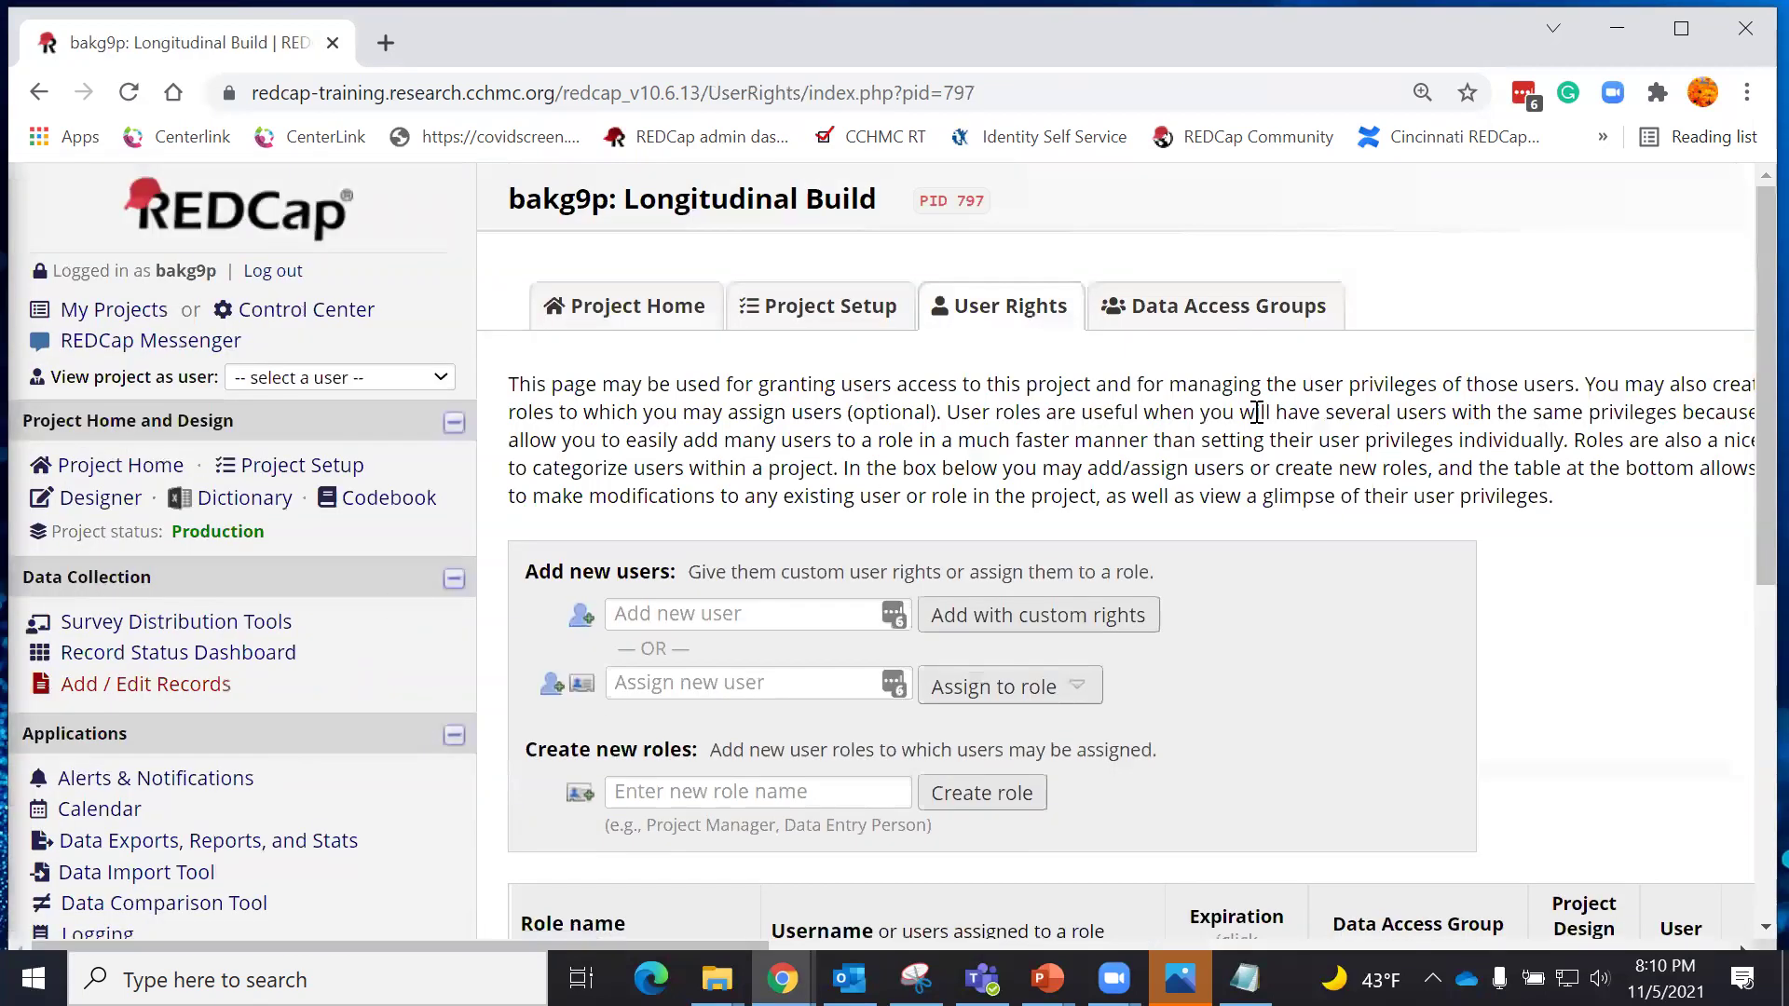
Set your own Data Resolution Workflow privilege to 'Open, close, and respond to queries' and save.
scroll(1212, 420, down, 6)
click(845, 471)
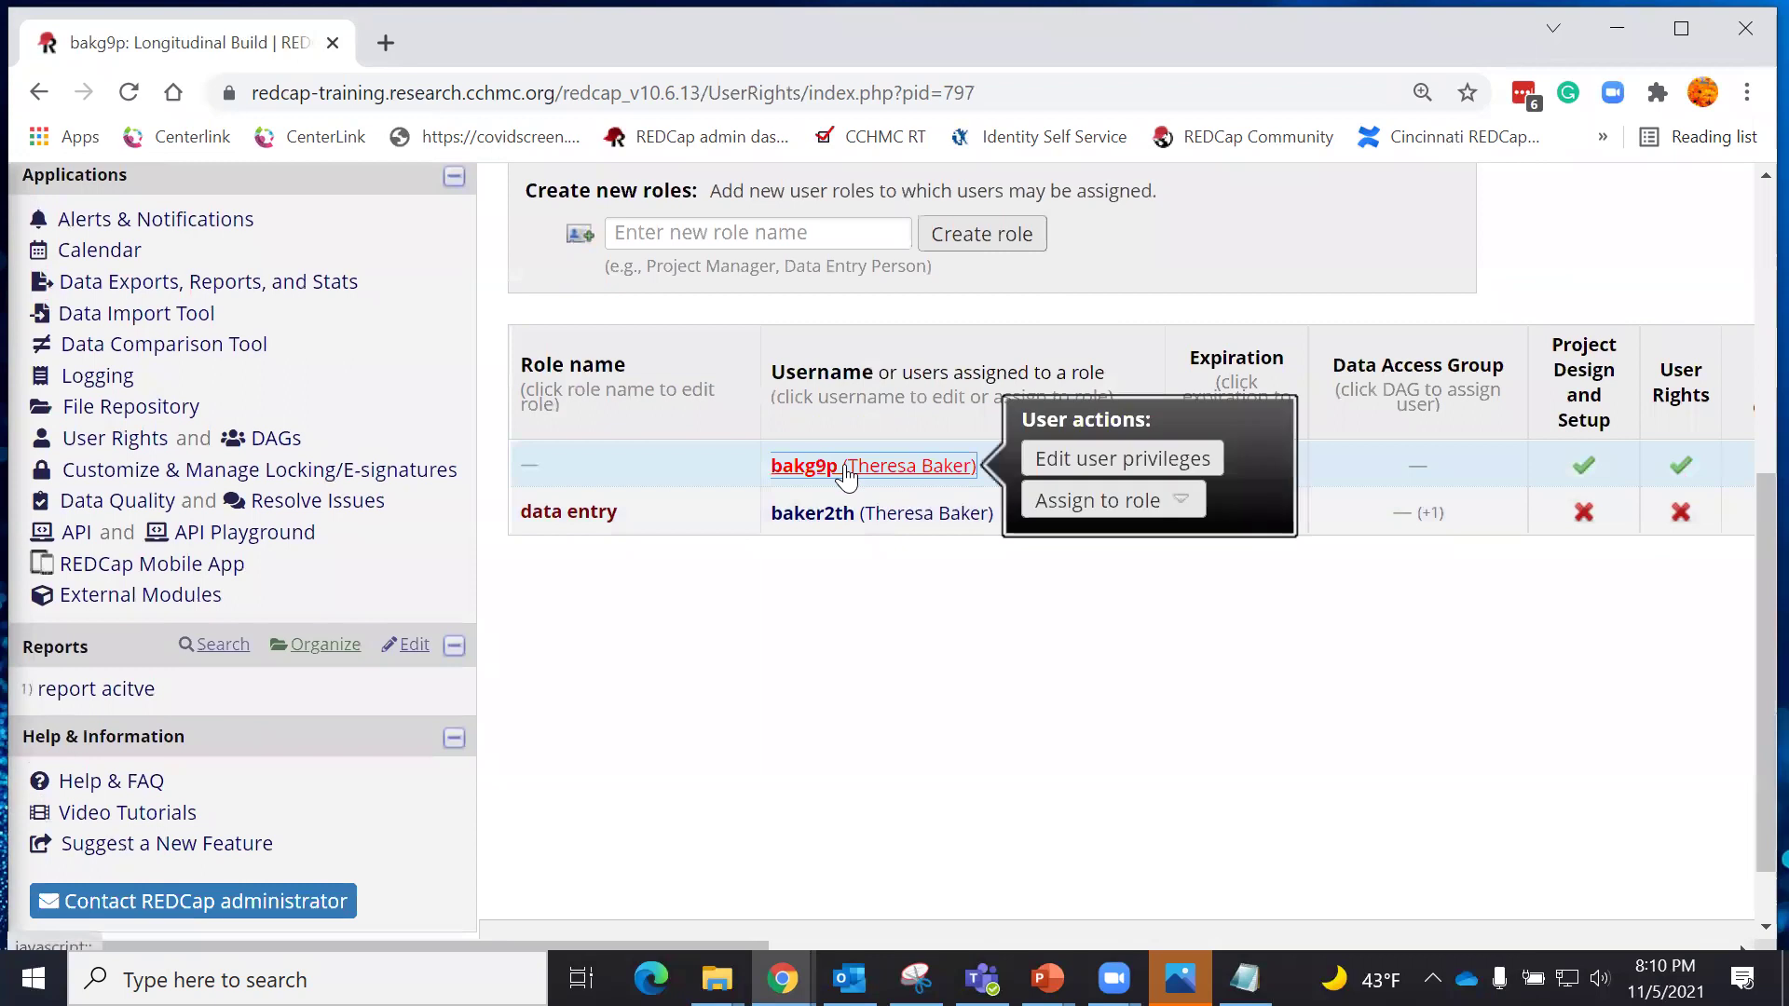
click(1053, 461)
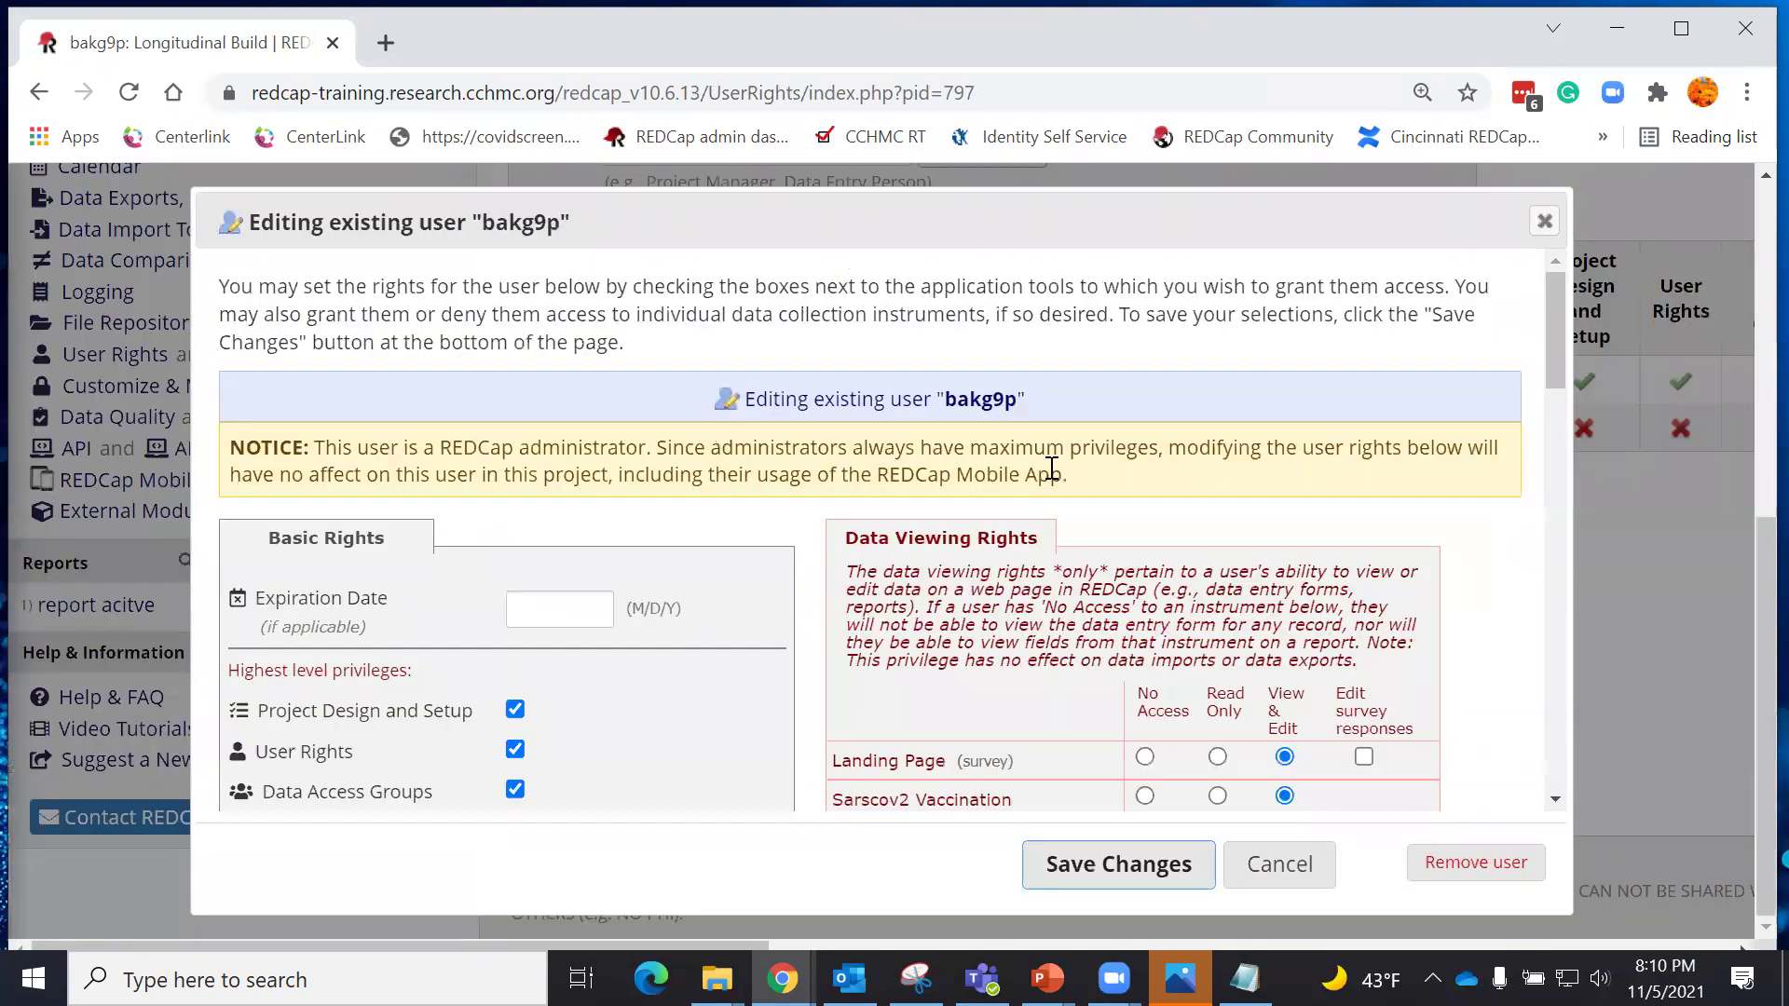
scroll(736, 512, down, 8)
scroll(783, 597, down, 5)
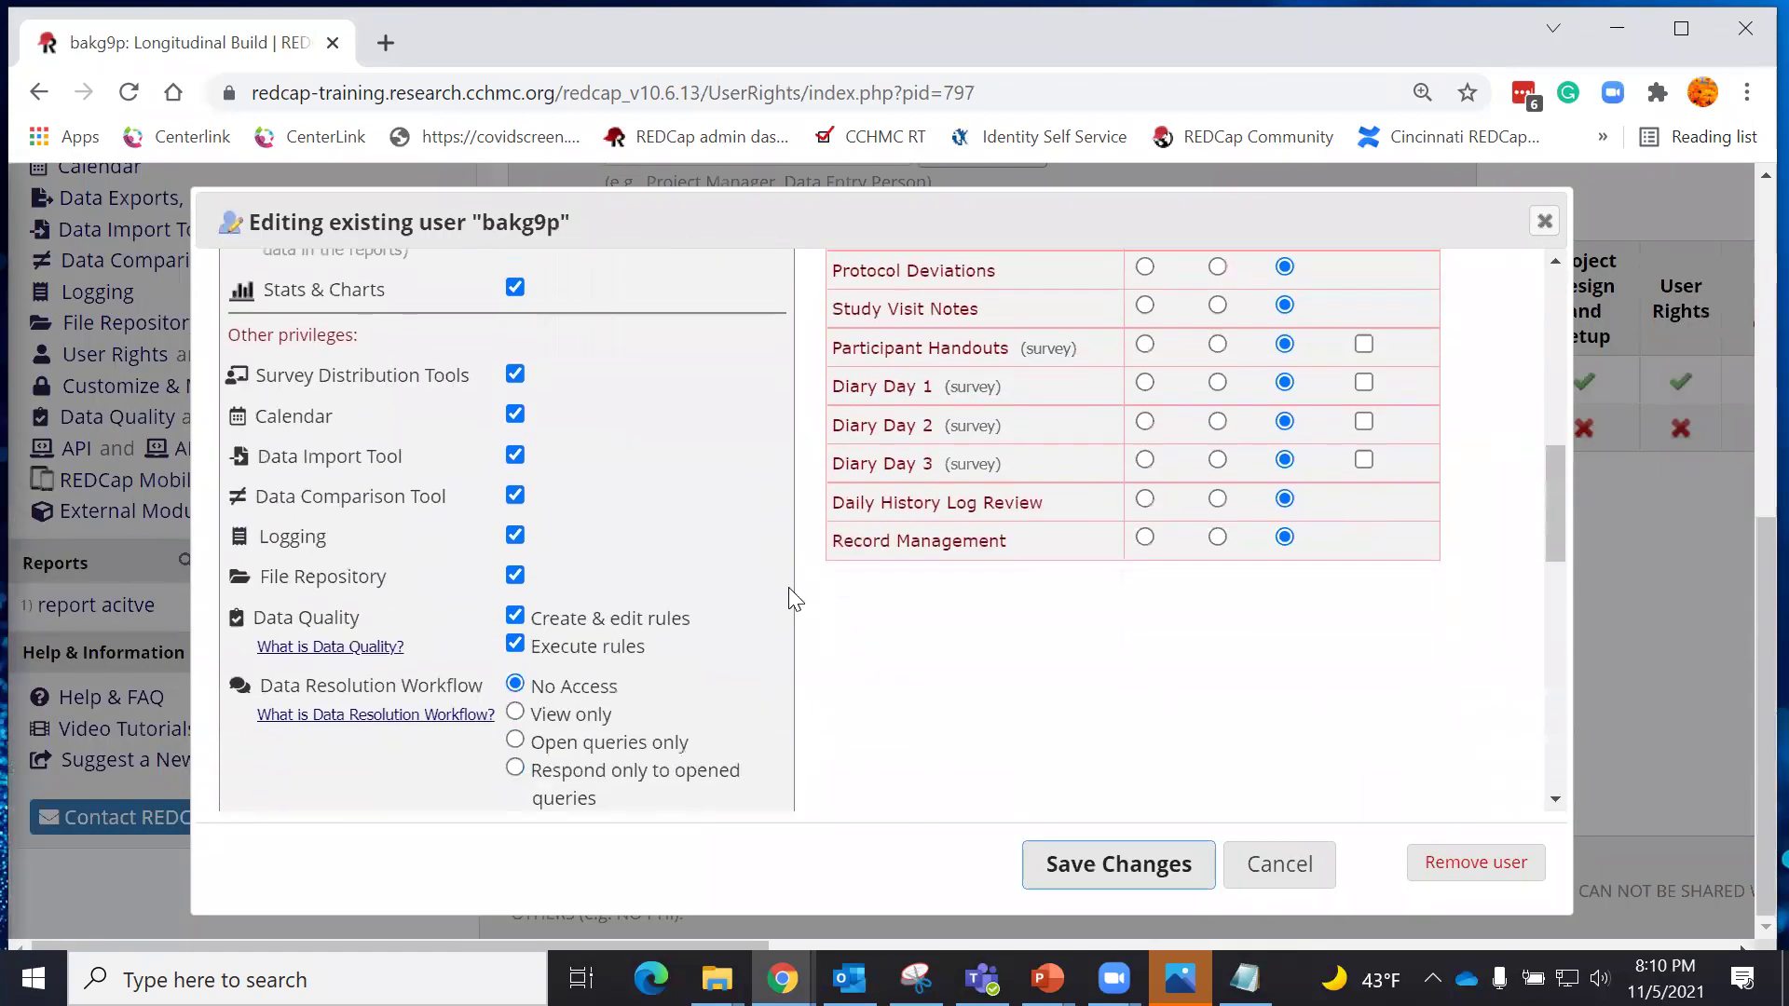
scroll(792, 580, up, 3)
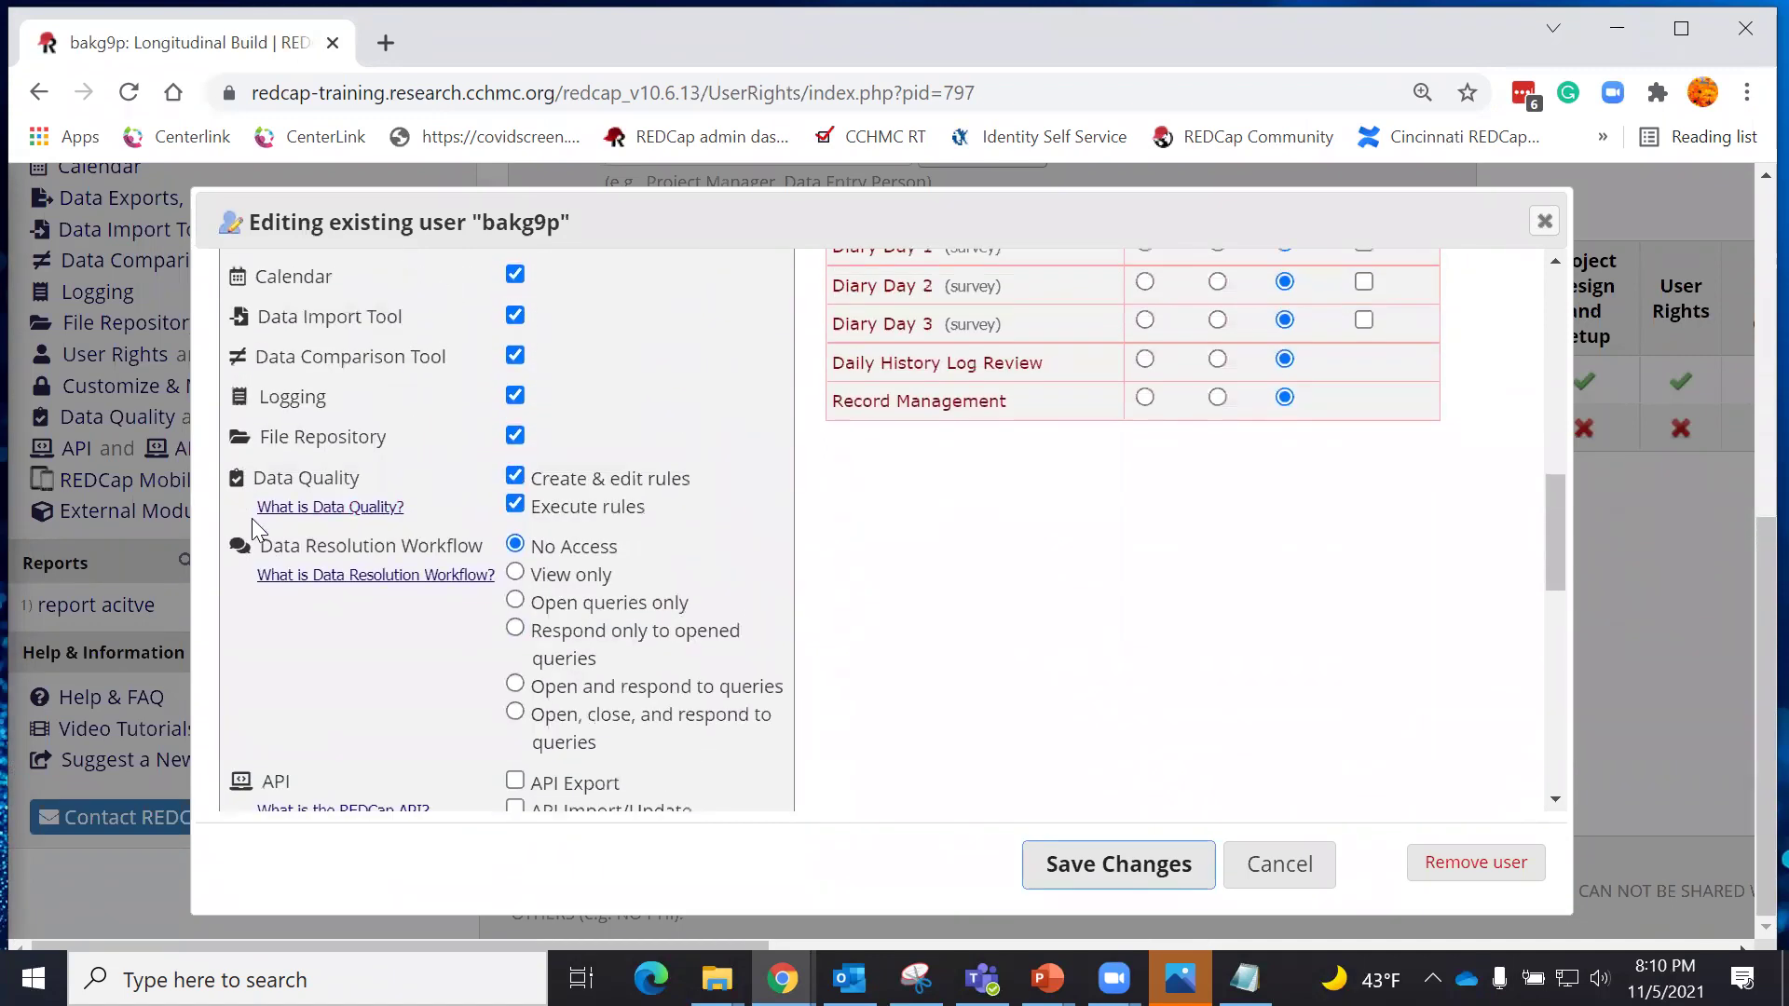
scroll(253, 517, down, 1)
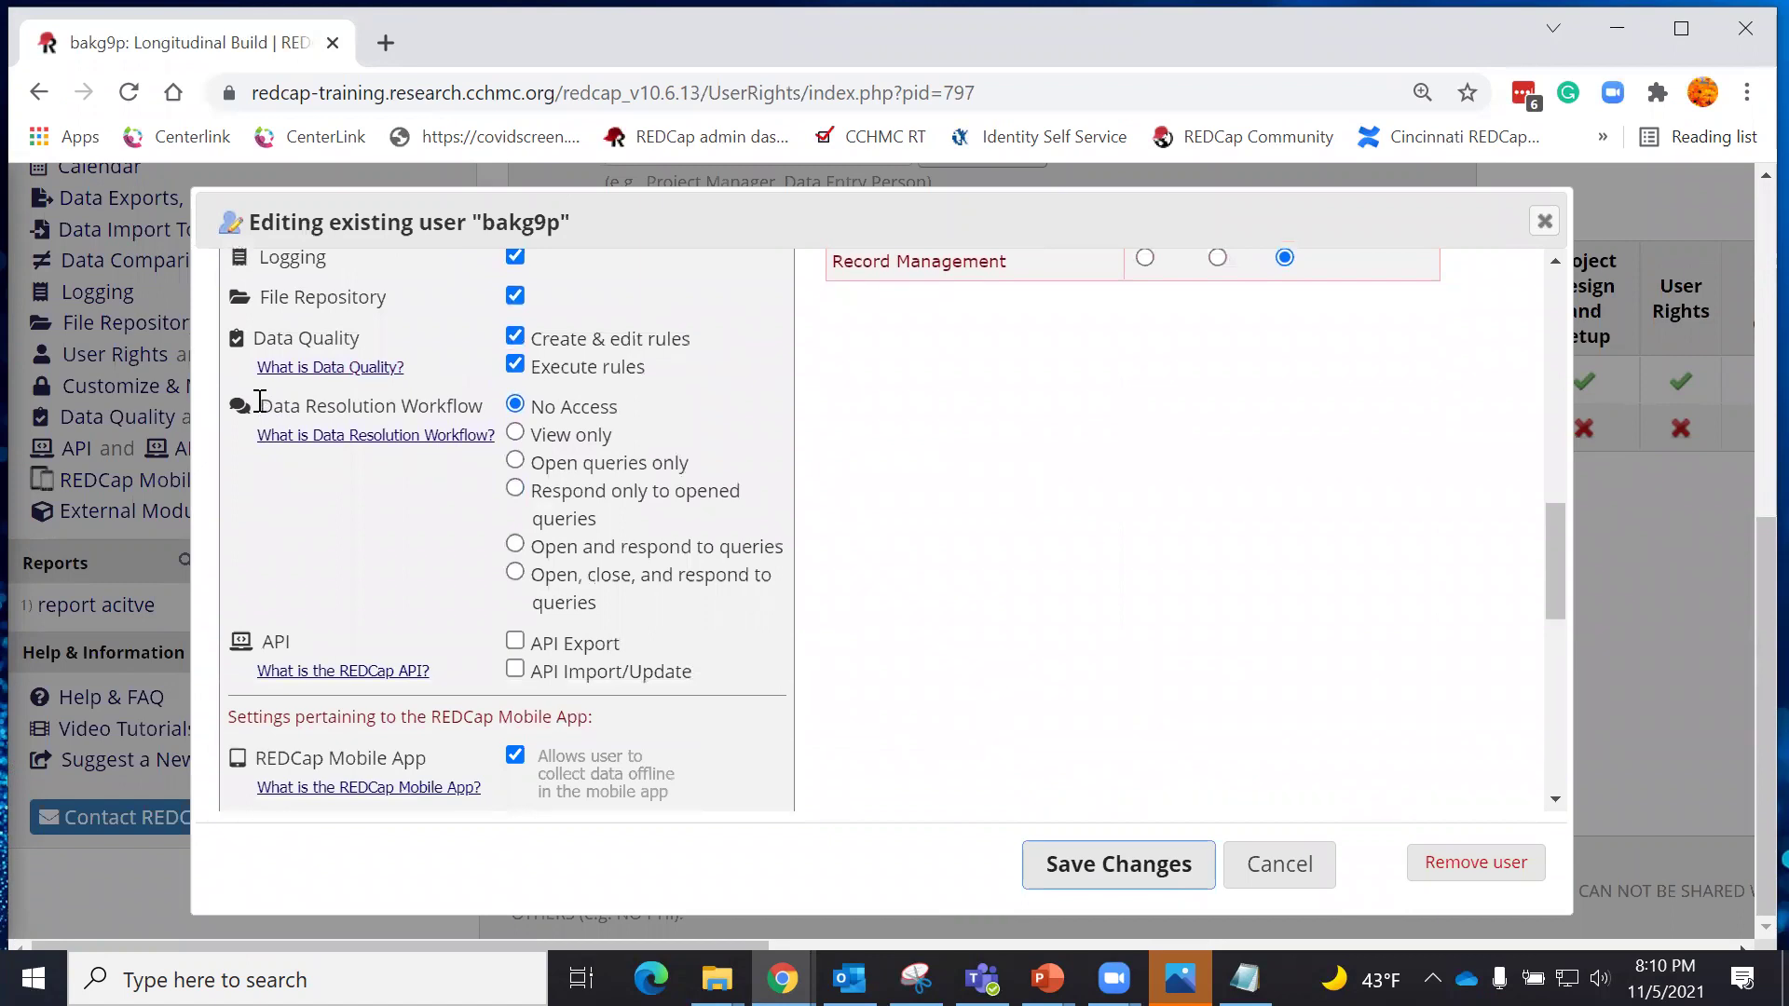
drag(260, 403, 484, 406)
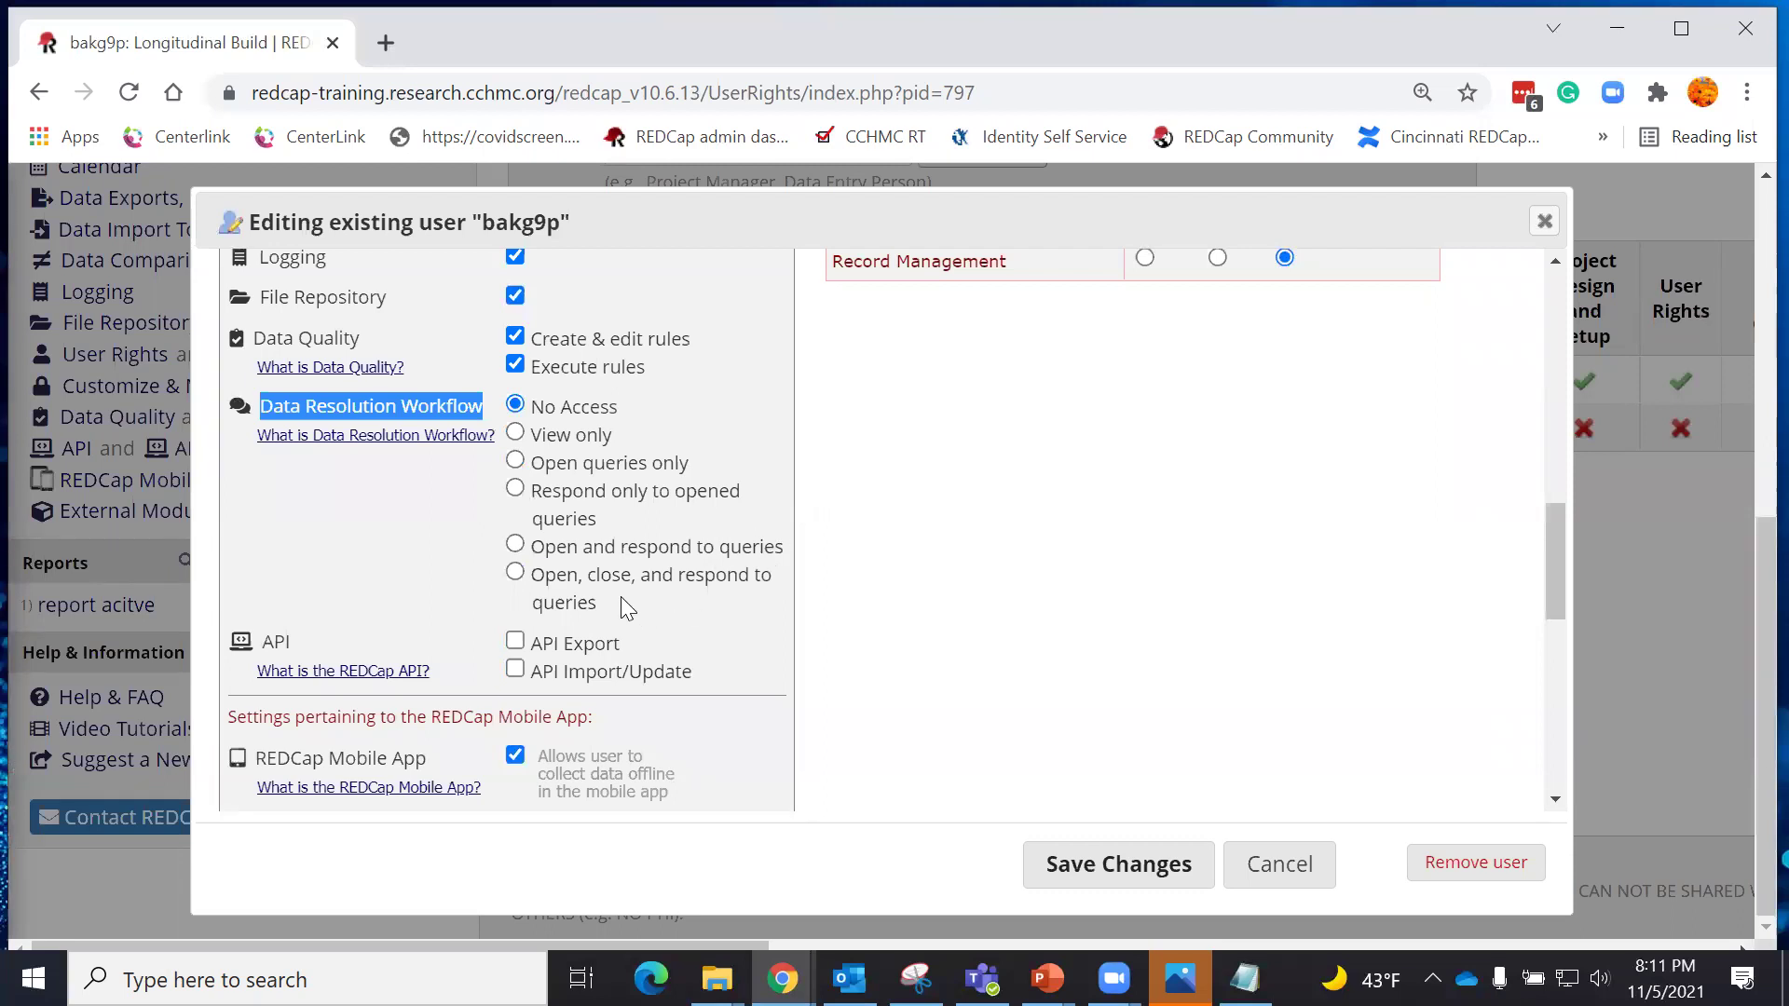
click(515, 573)
click(1121, 865)
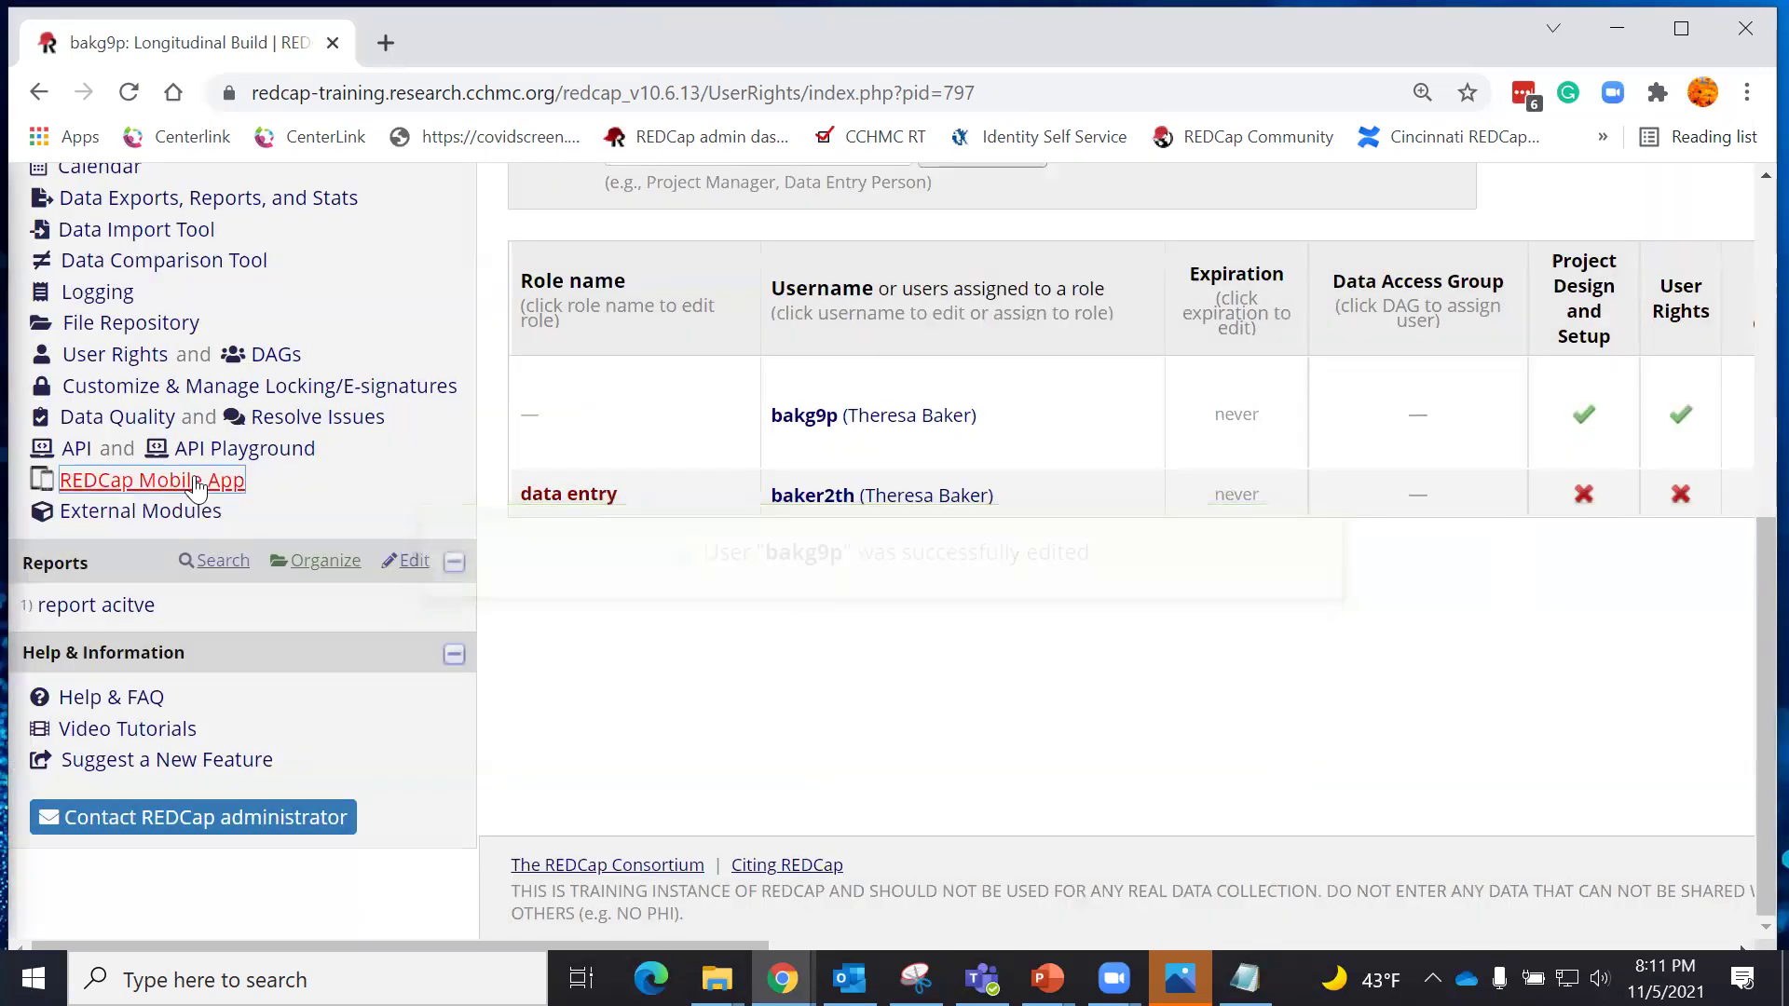
From the Record Status Dashboard, open record 1's Diary Day 1 form and the Temperature not measured resolution workflow.
scroll(181, 493, up, 7)
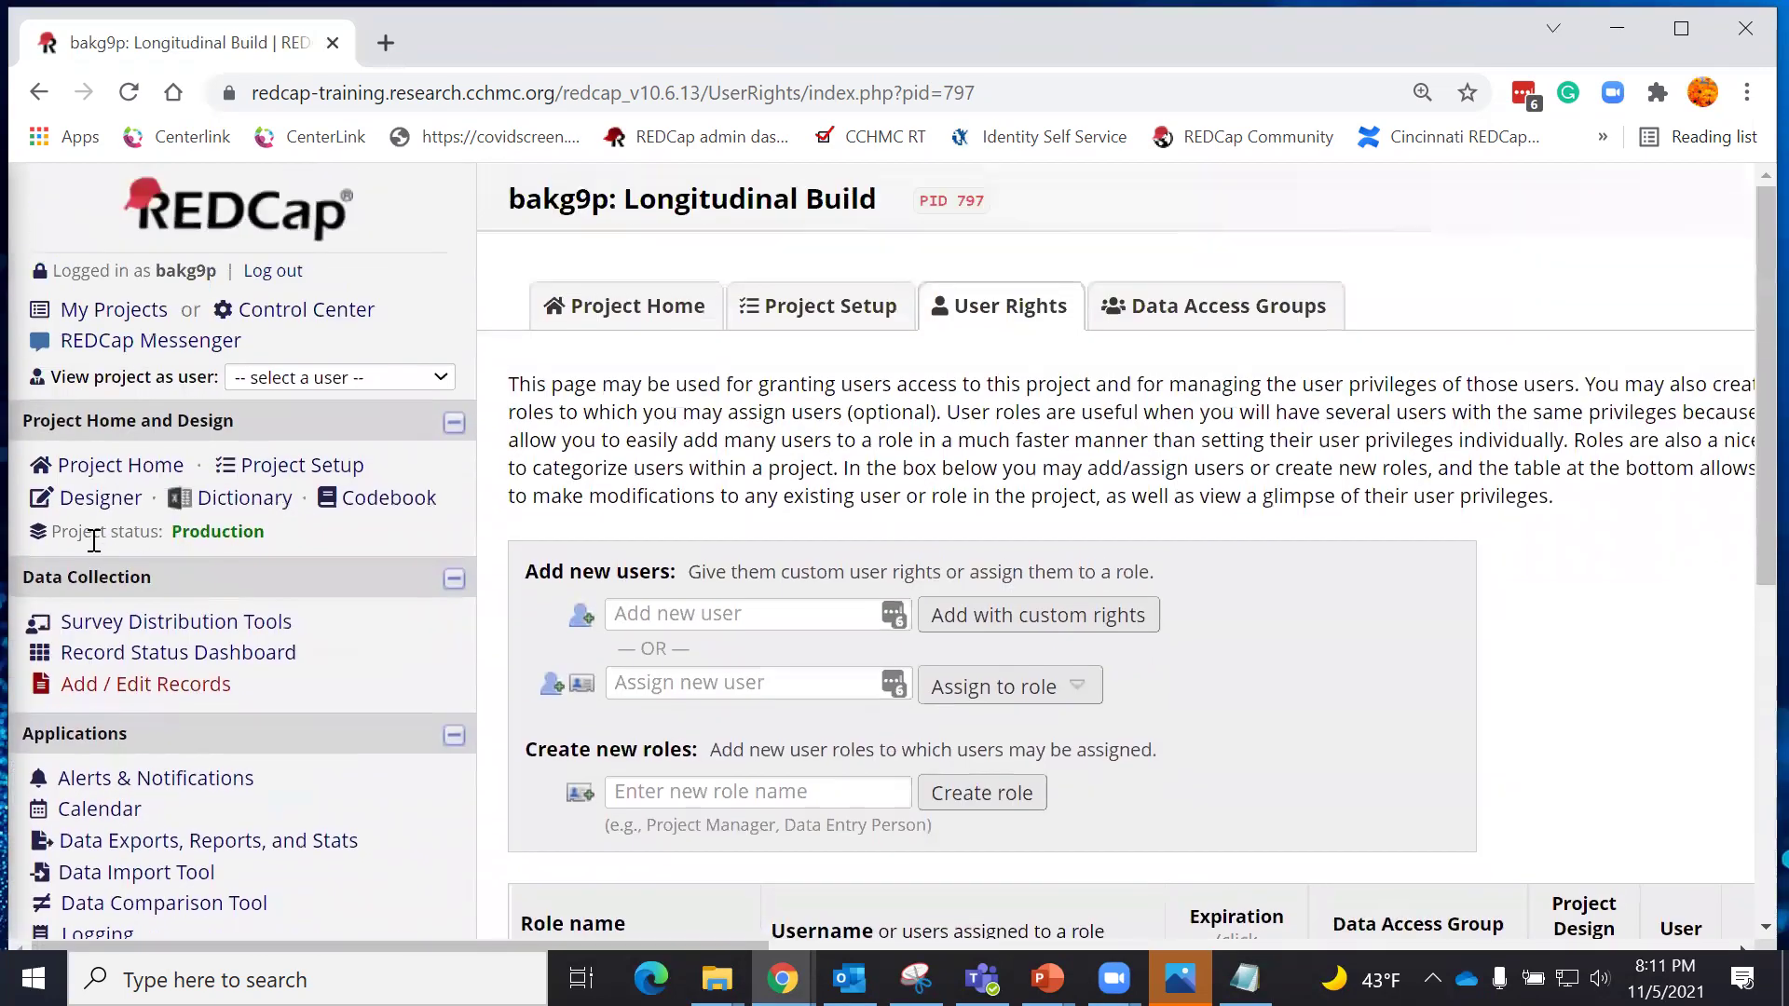
click(92, 658)
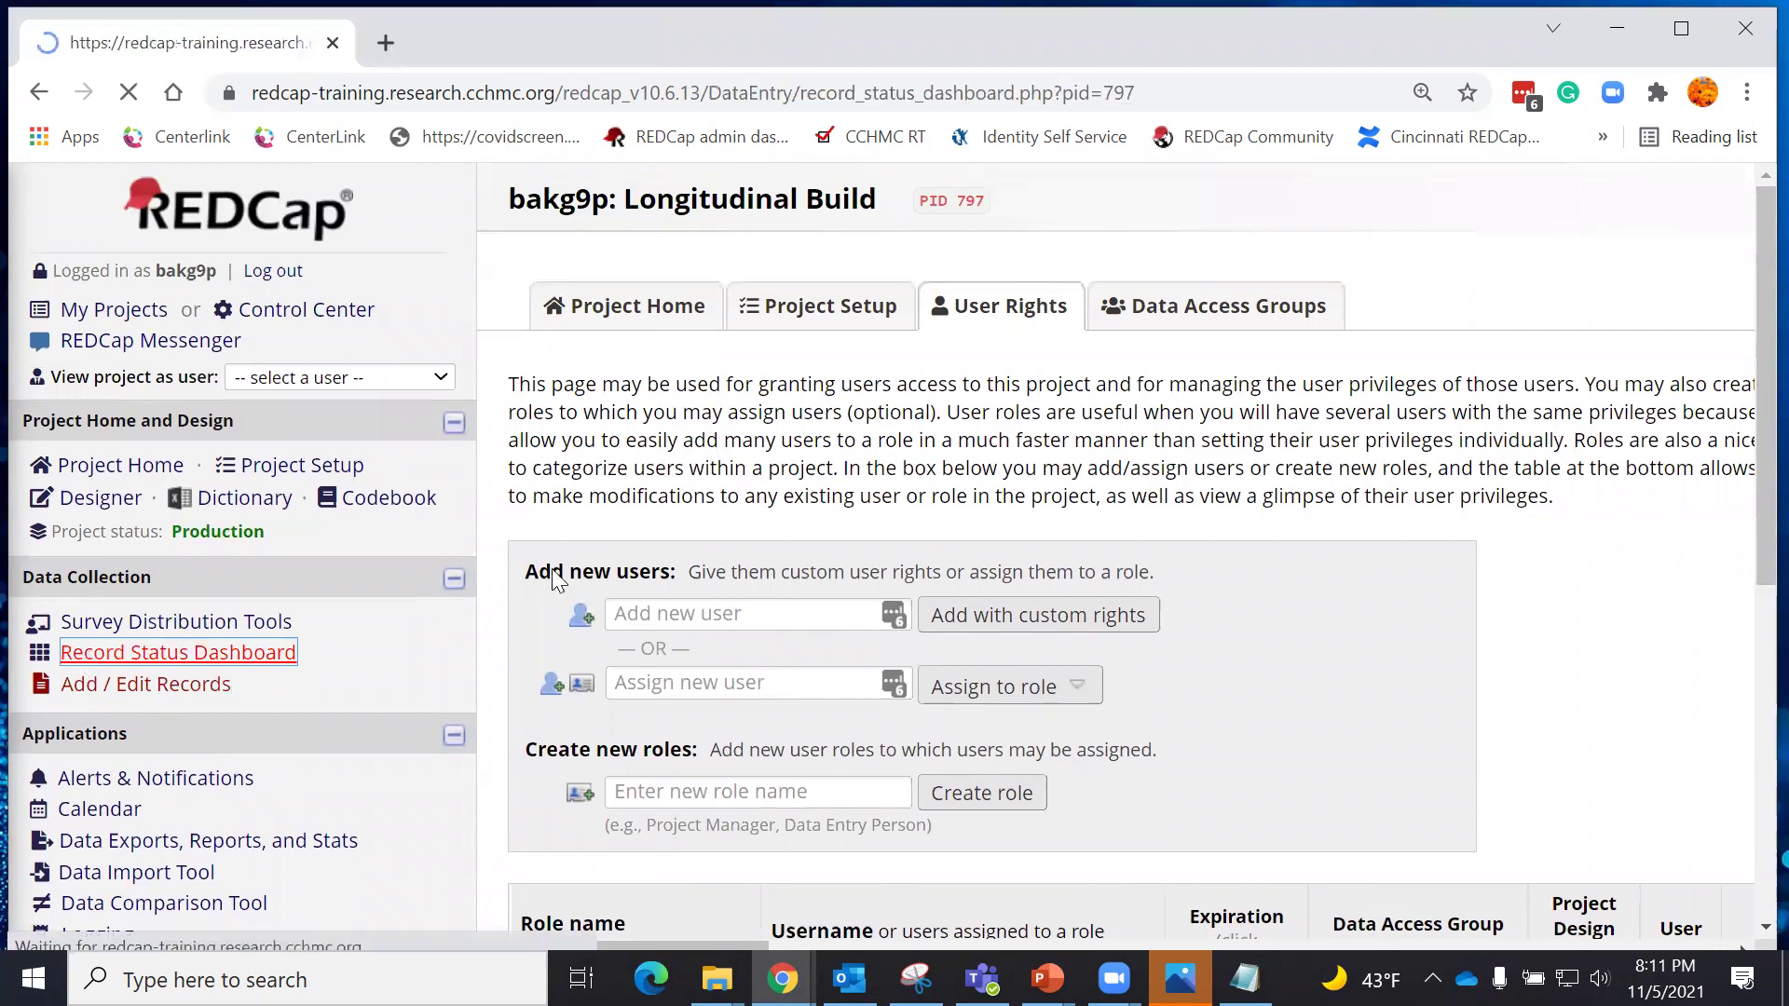
scroll(1032, 533, down, 6)
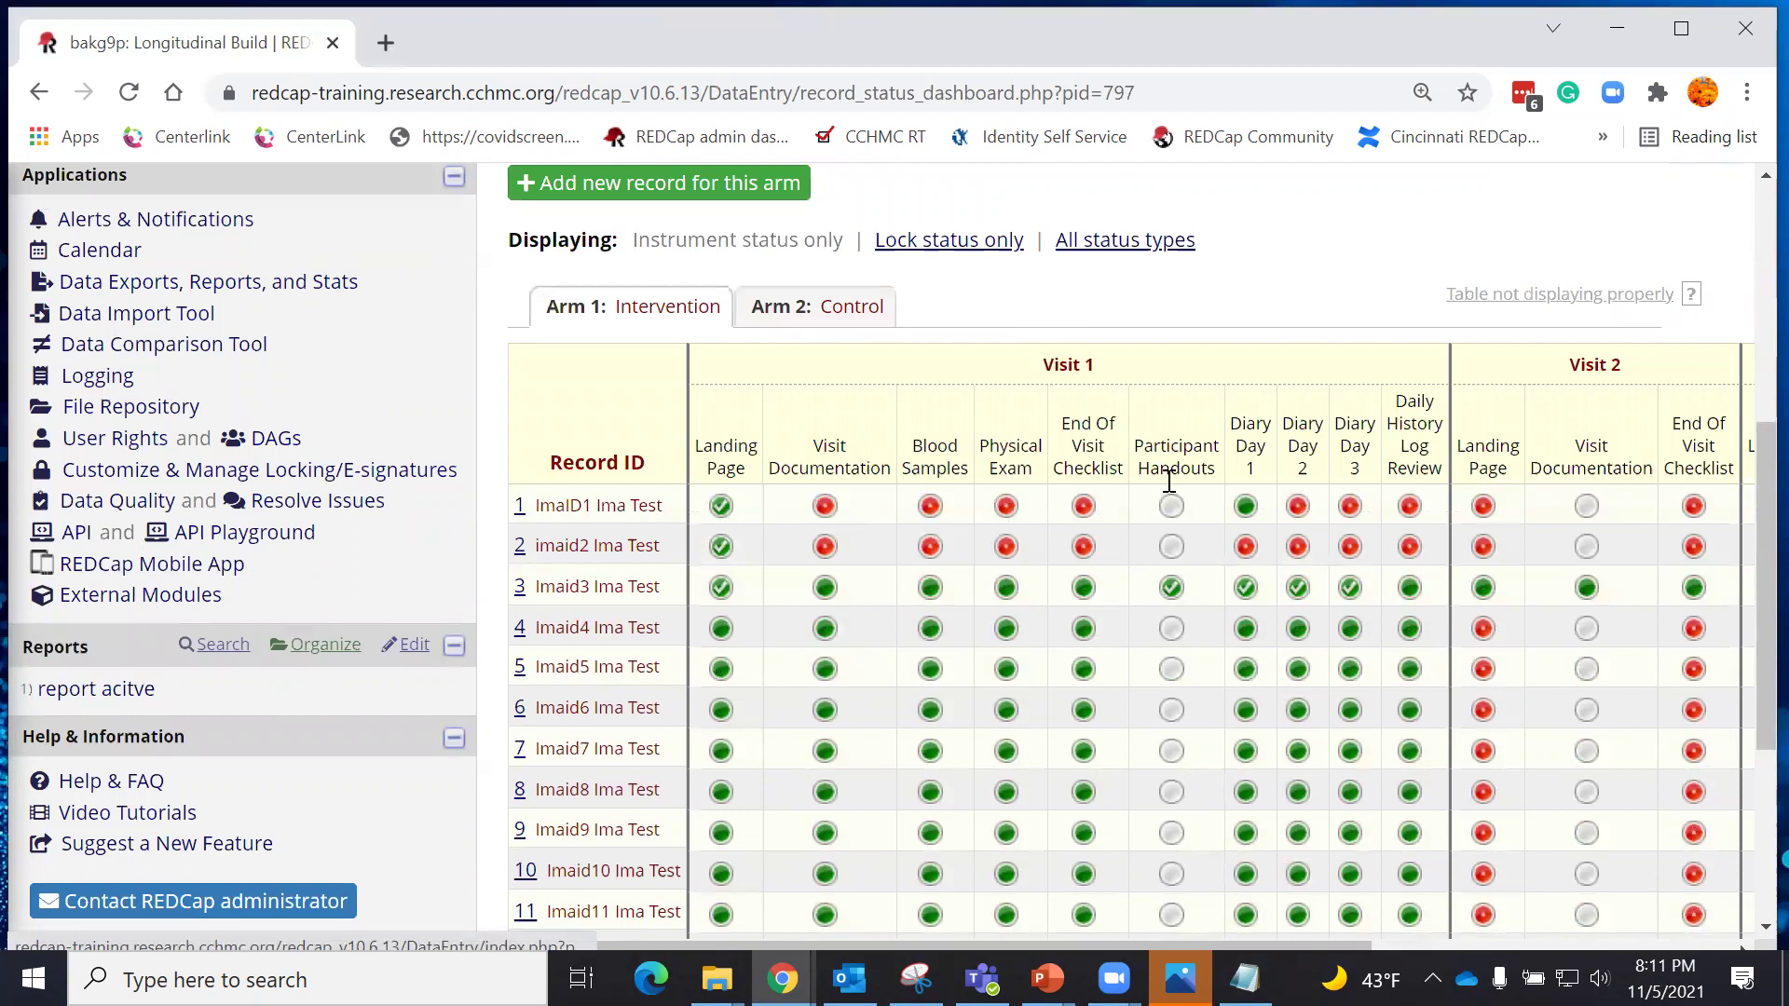
click(1247, 509)
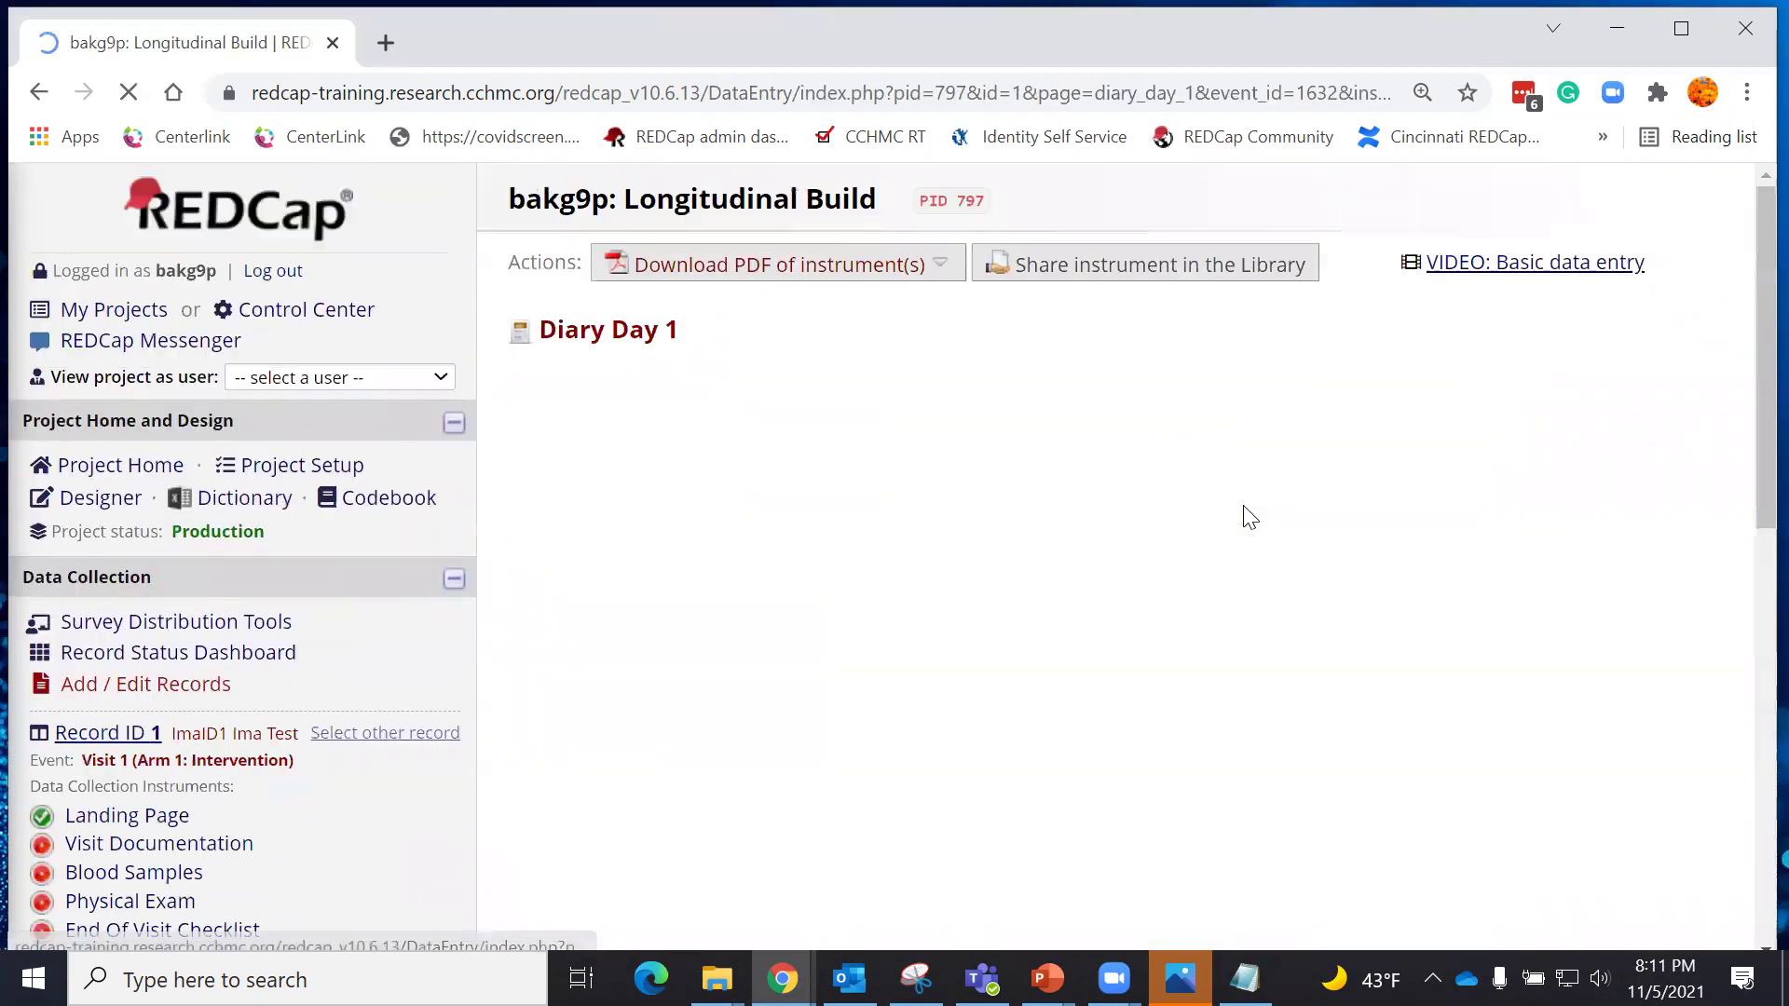
scroll(1234, 448, down, 10)
scroll(1200, 332, up, 1)
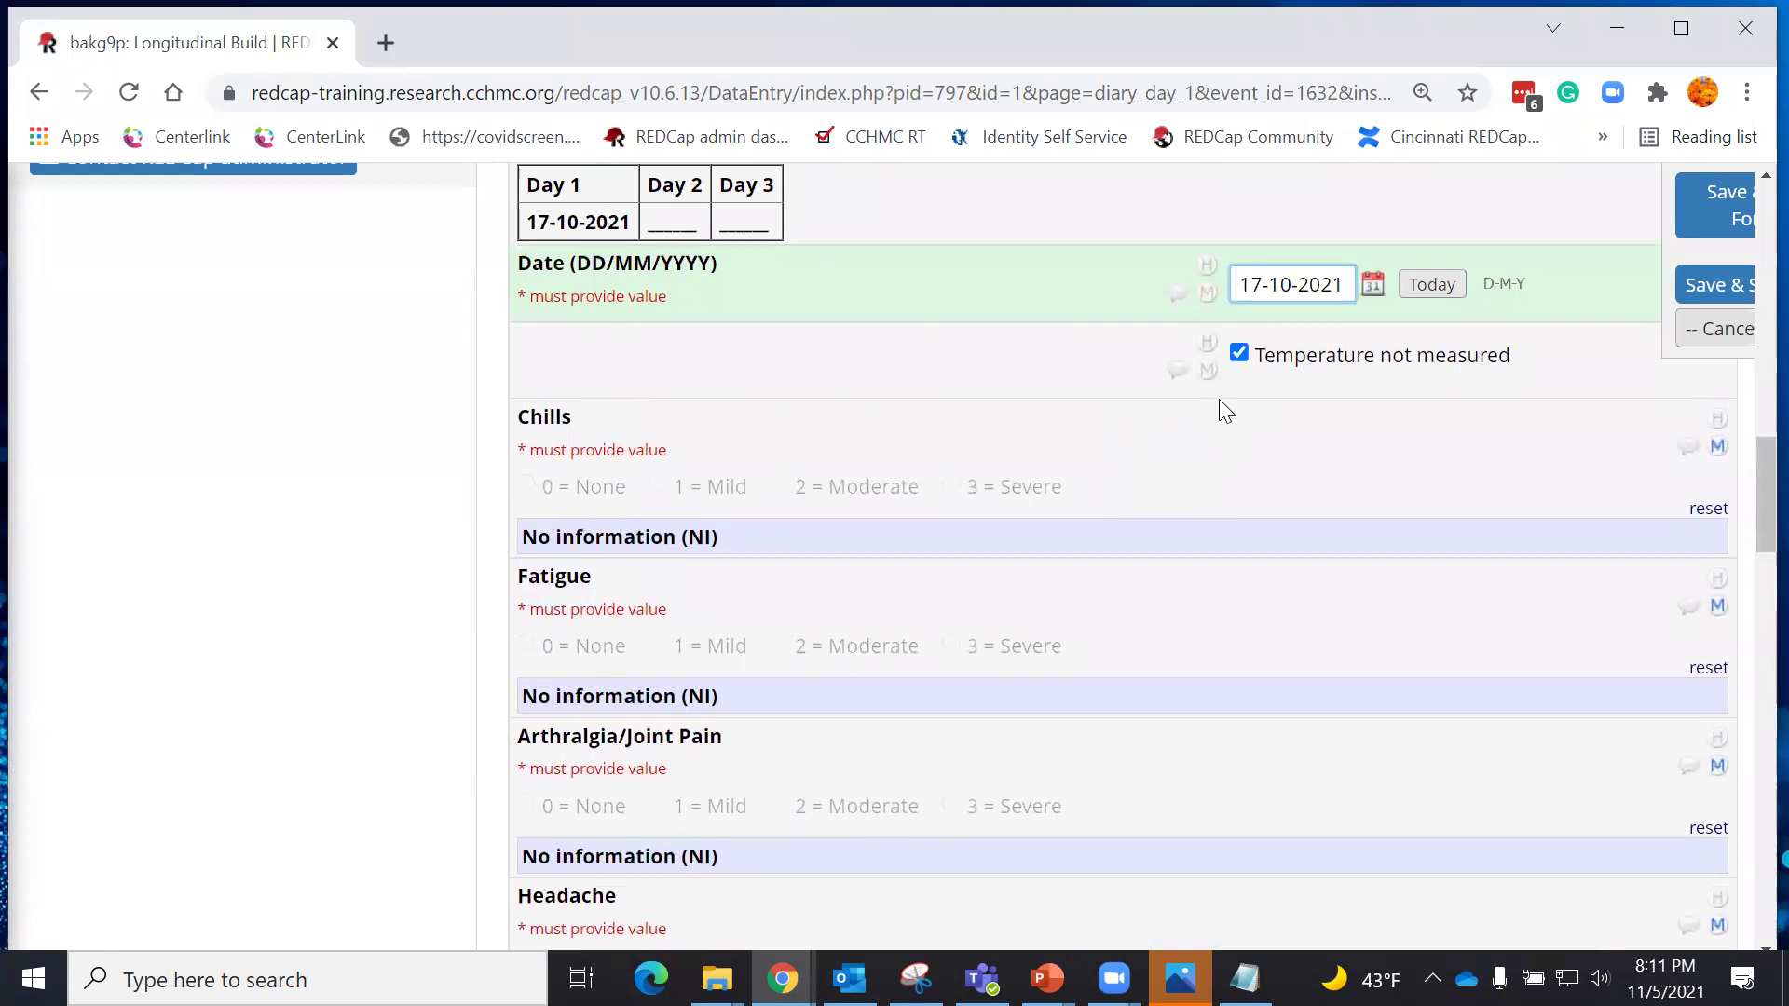
click(1176, 371)
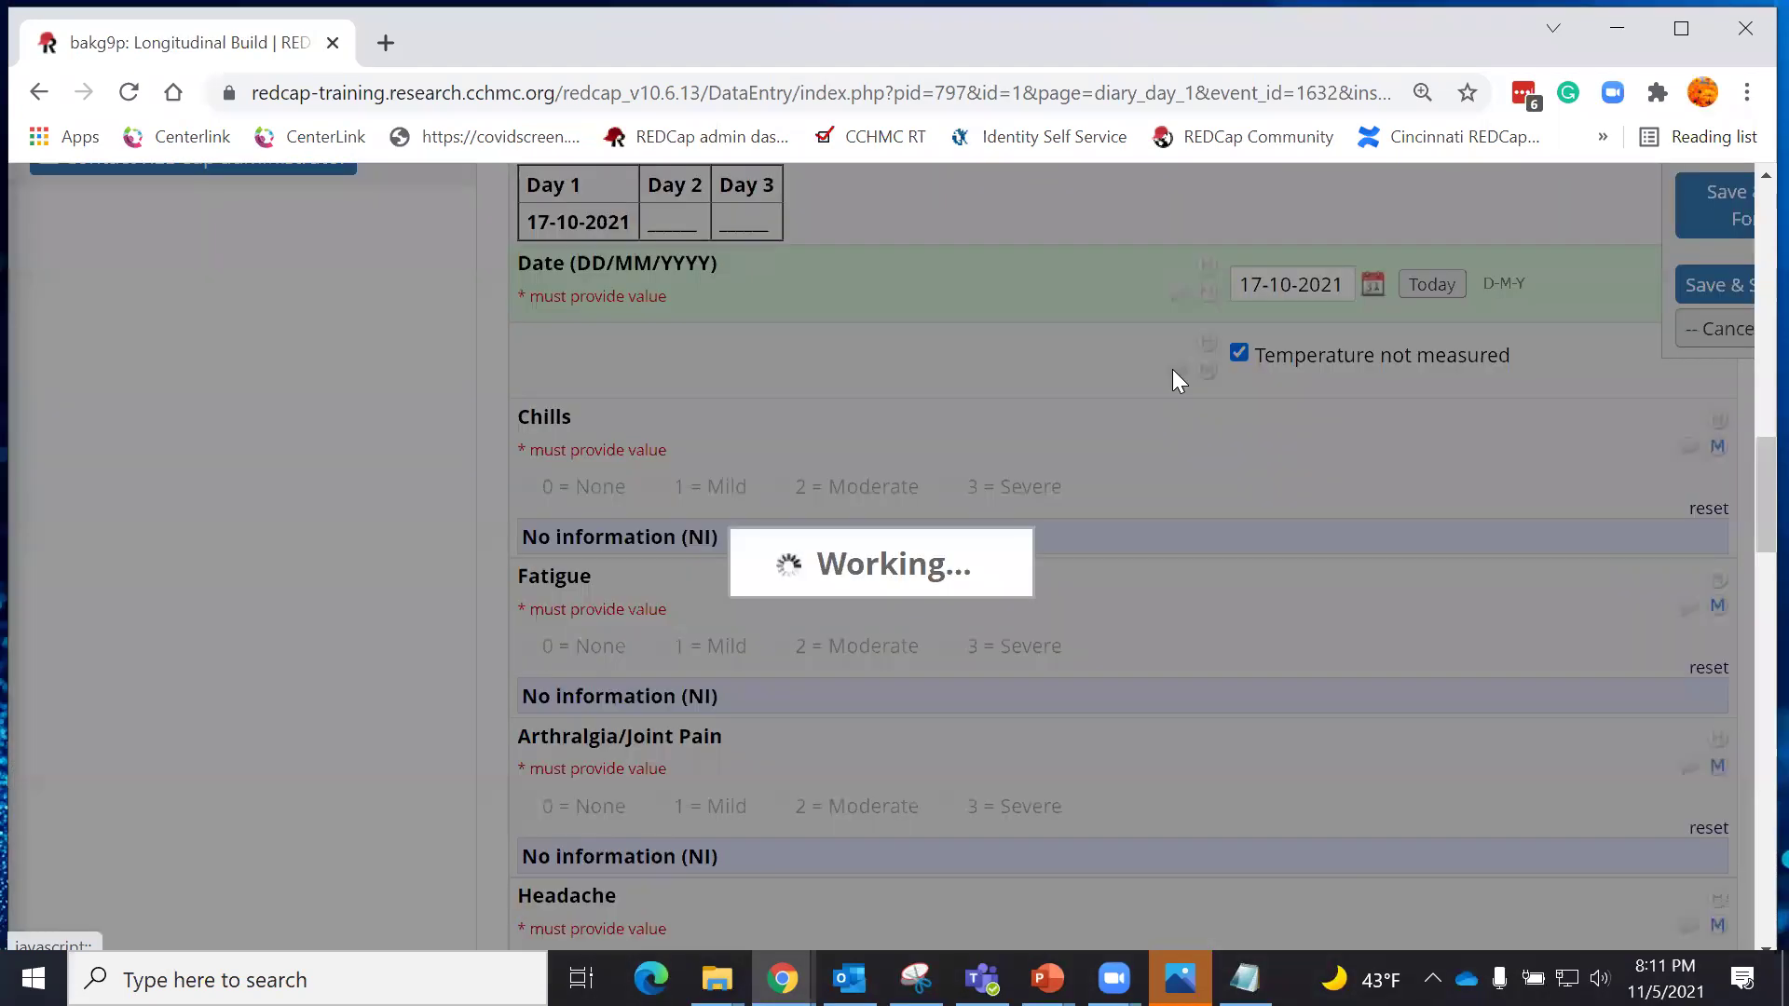
Save the Temperature not measured value as a verified data value.
scroll(827, 424, down, 3)
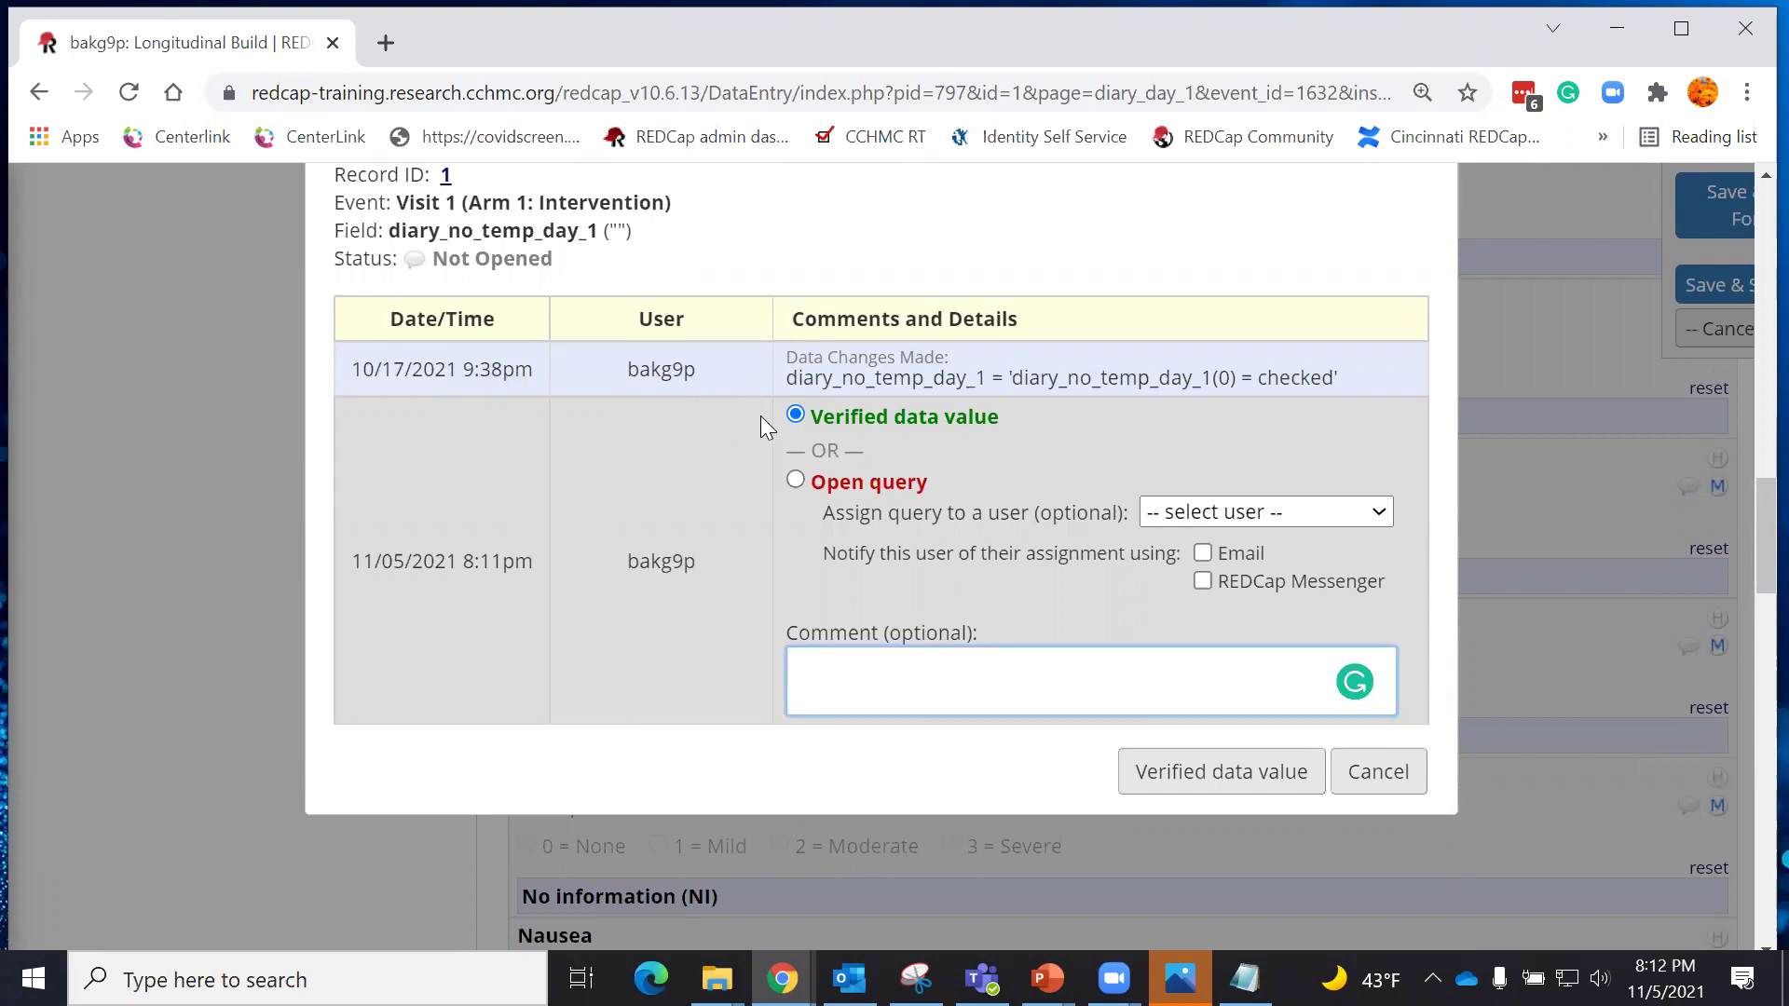
click(1153, 789)
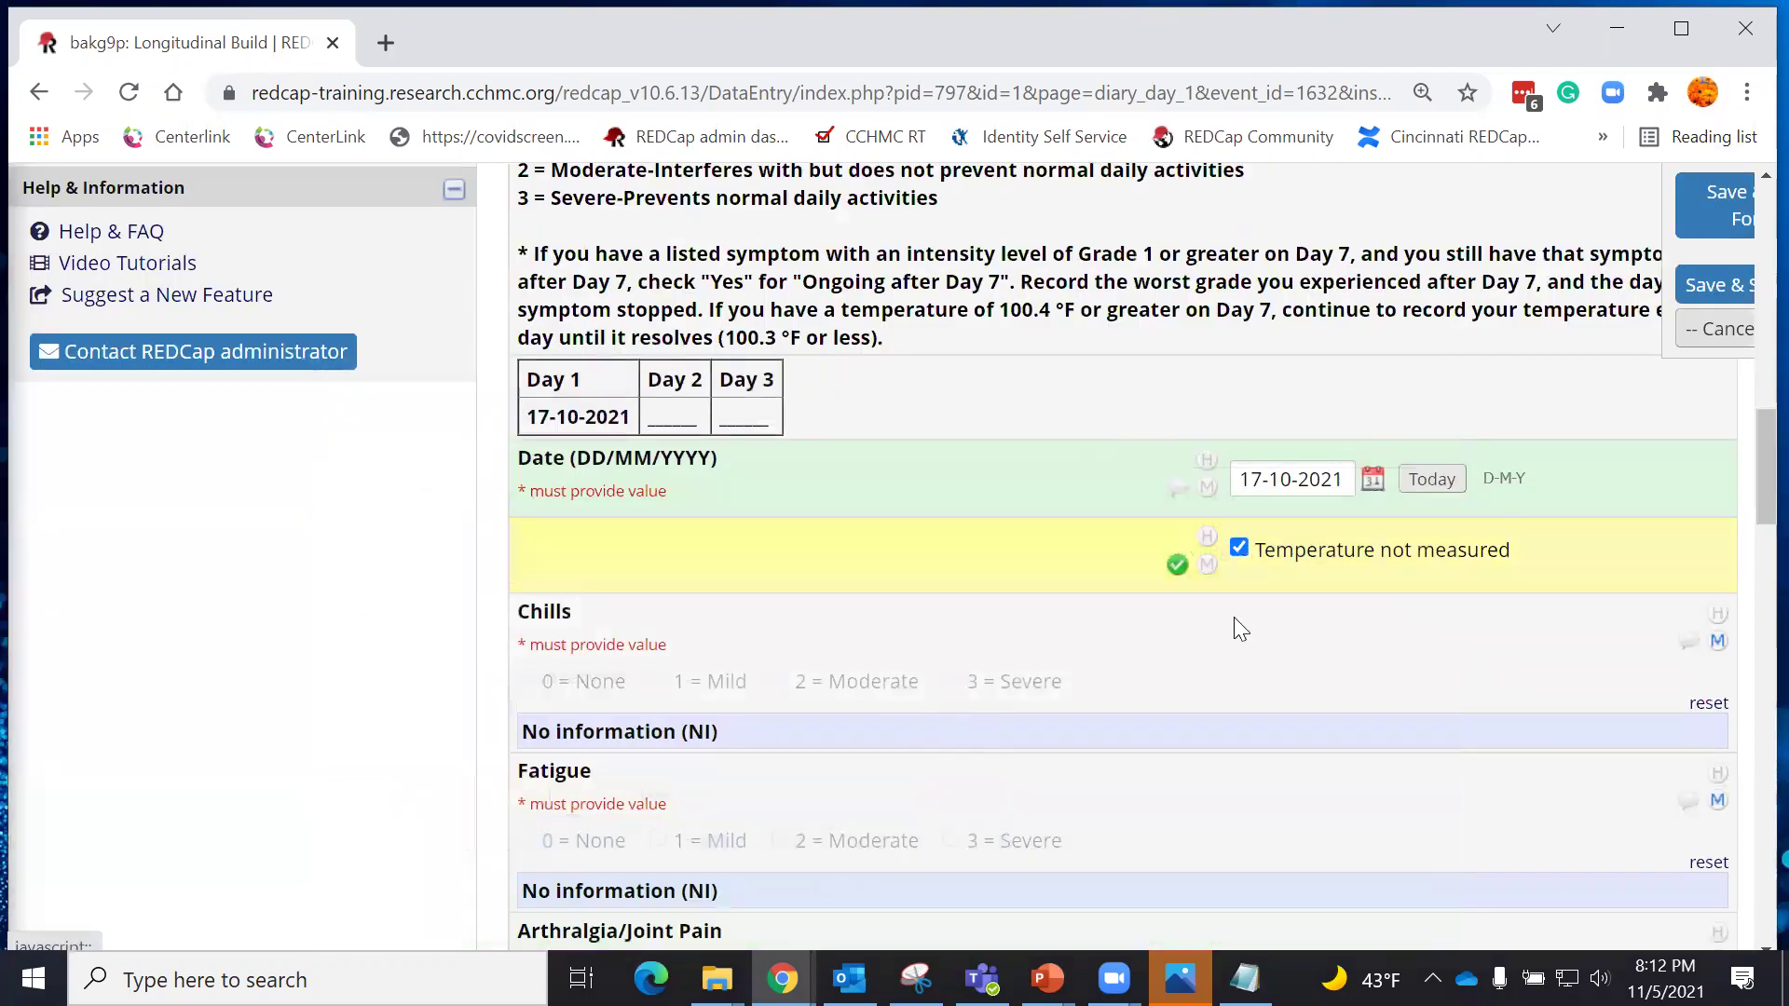
De-verify the Temperature not measured value with the required comment 'wrong value'.
click(1177, 565)
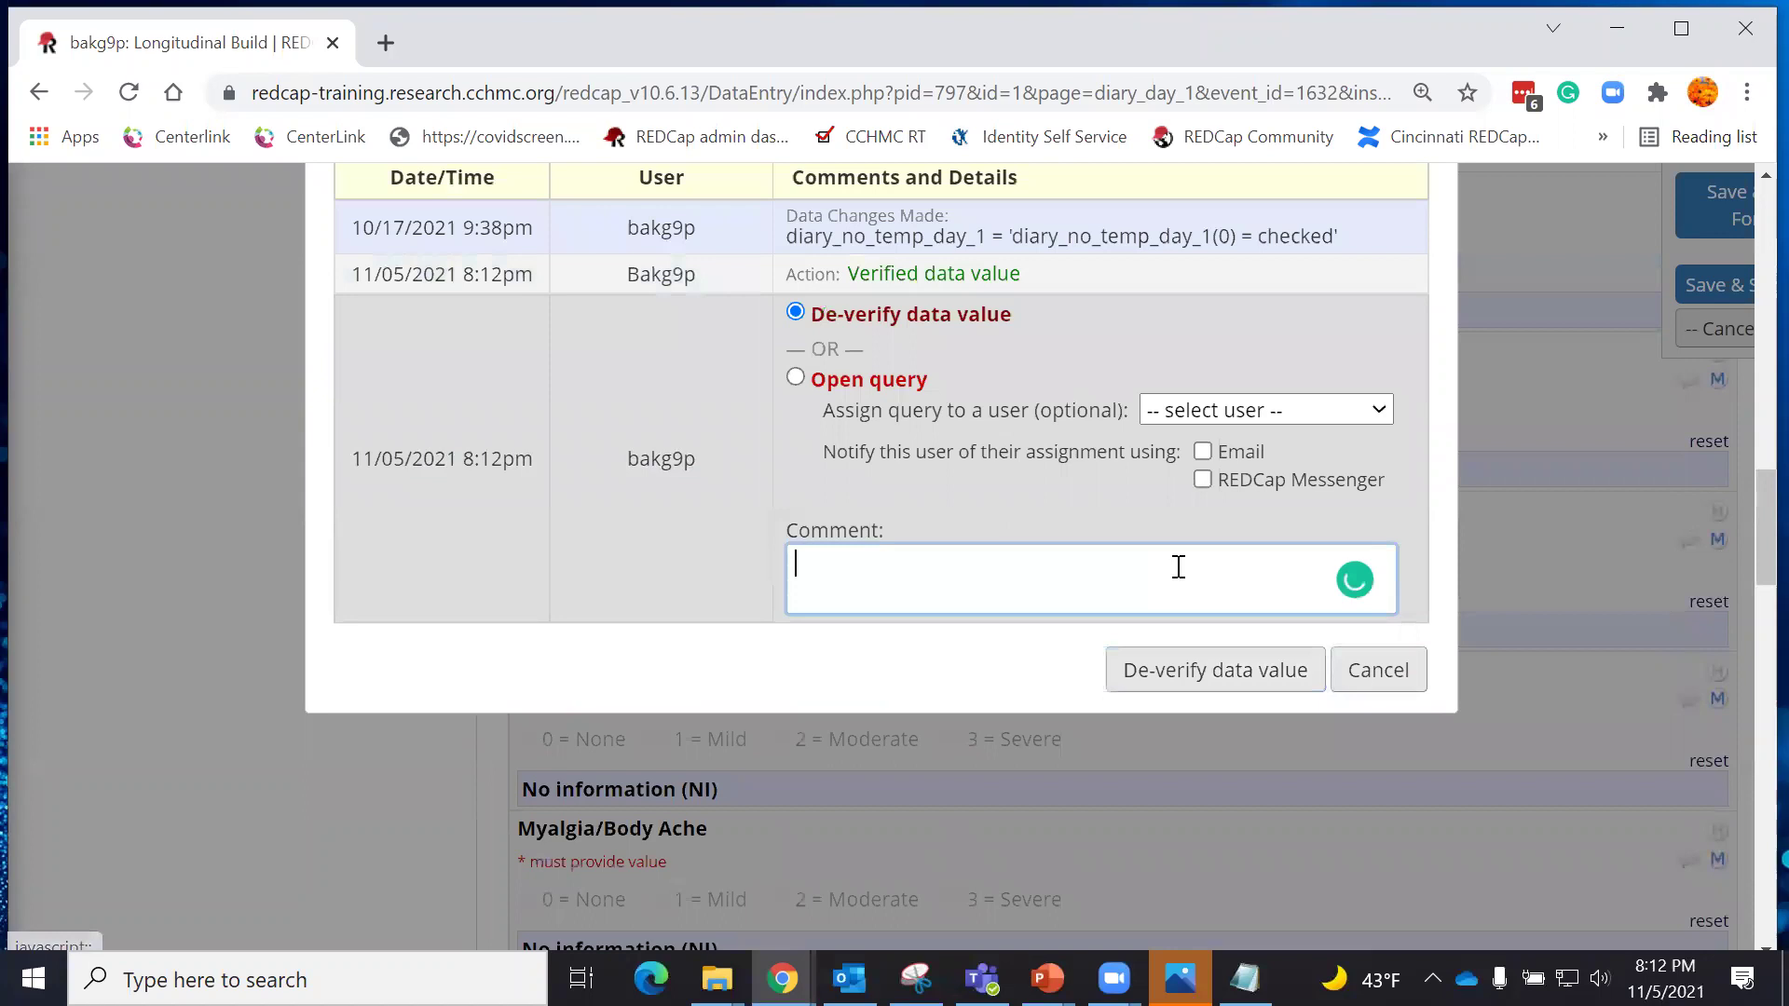
drag(559, 272, 995, 282)
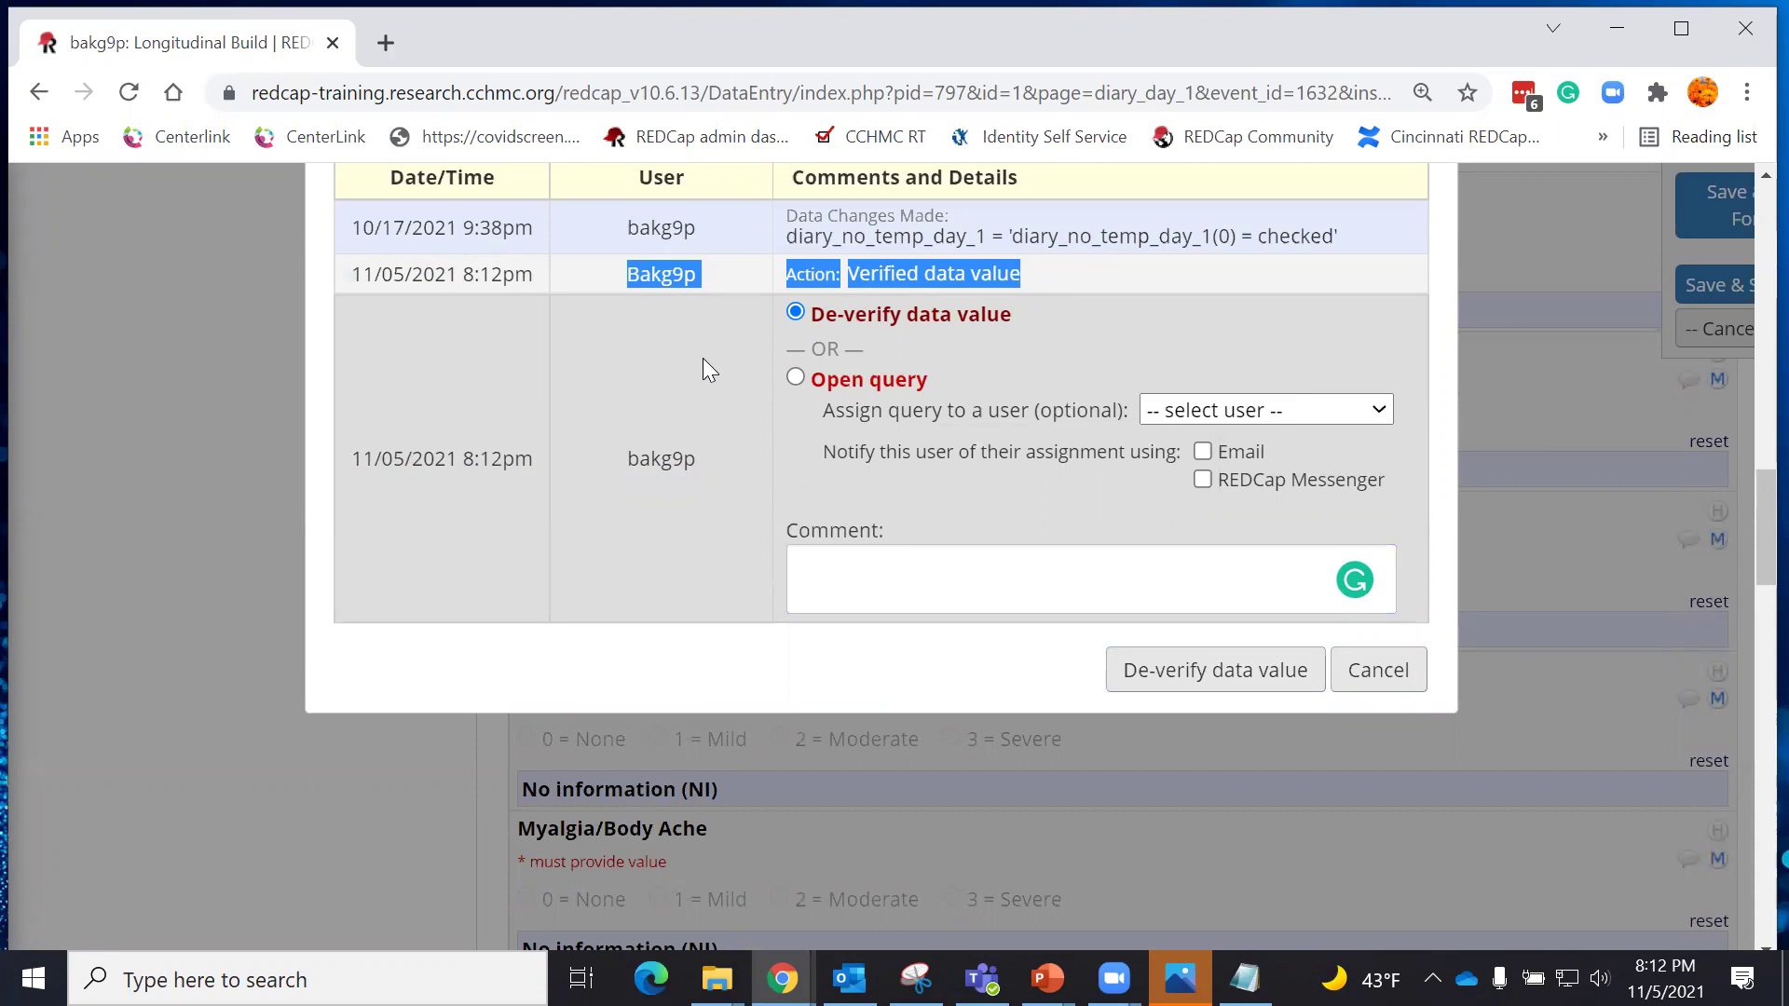
click(703, 360)
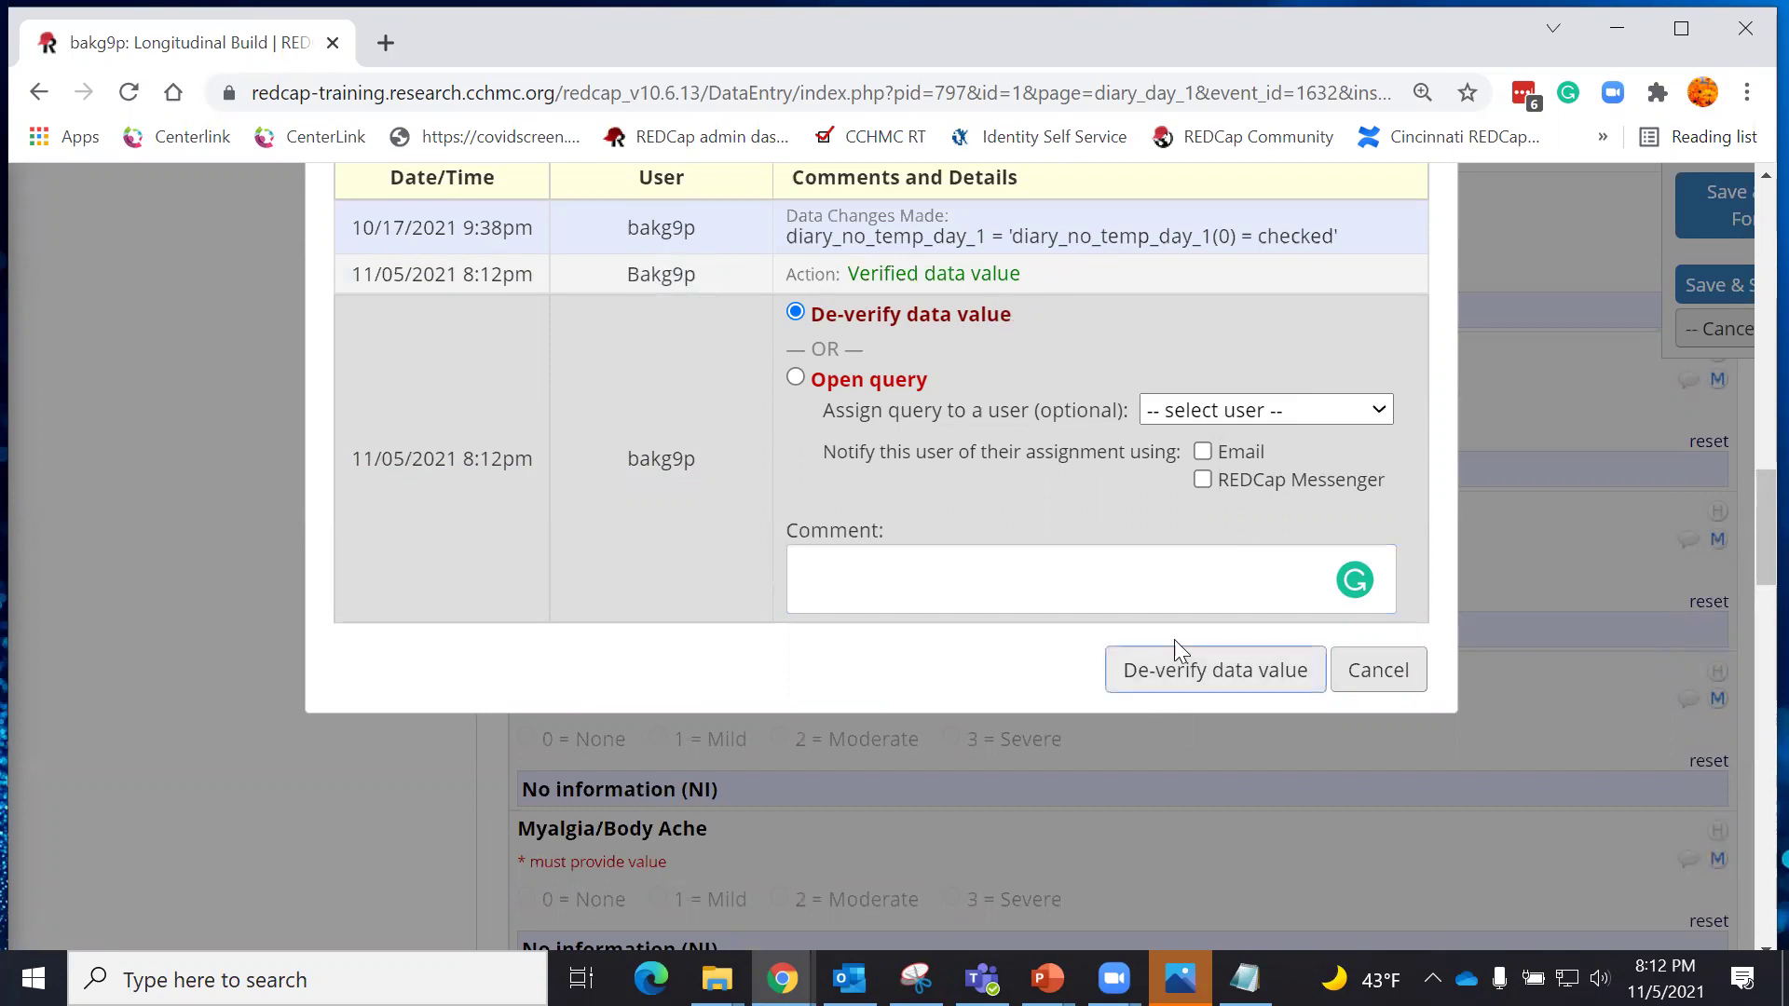
click(1180, 677)
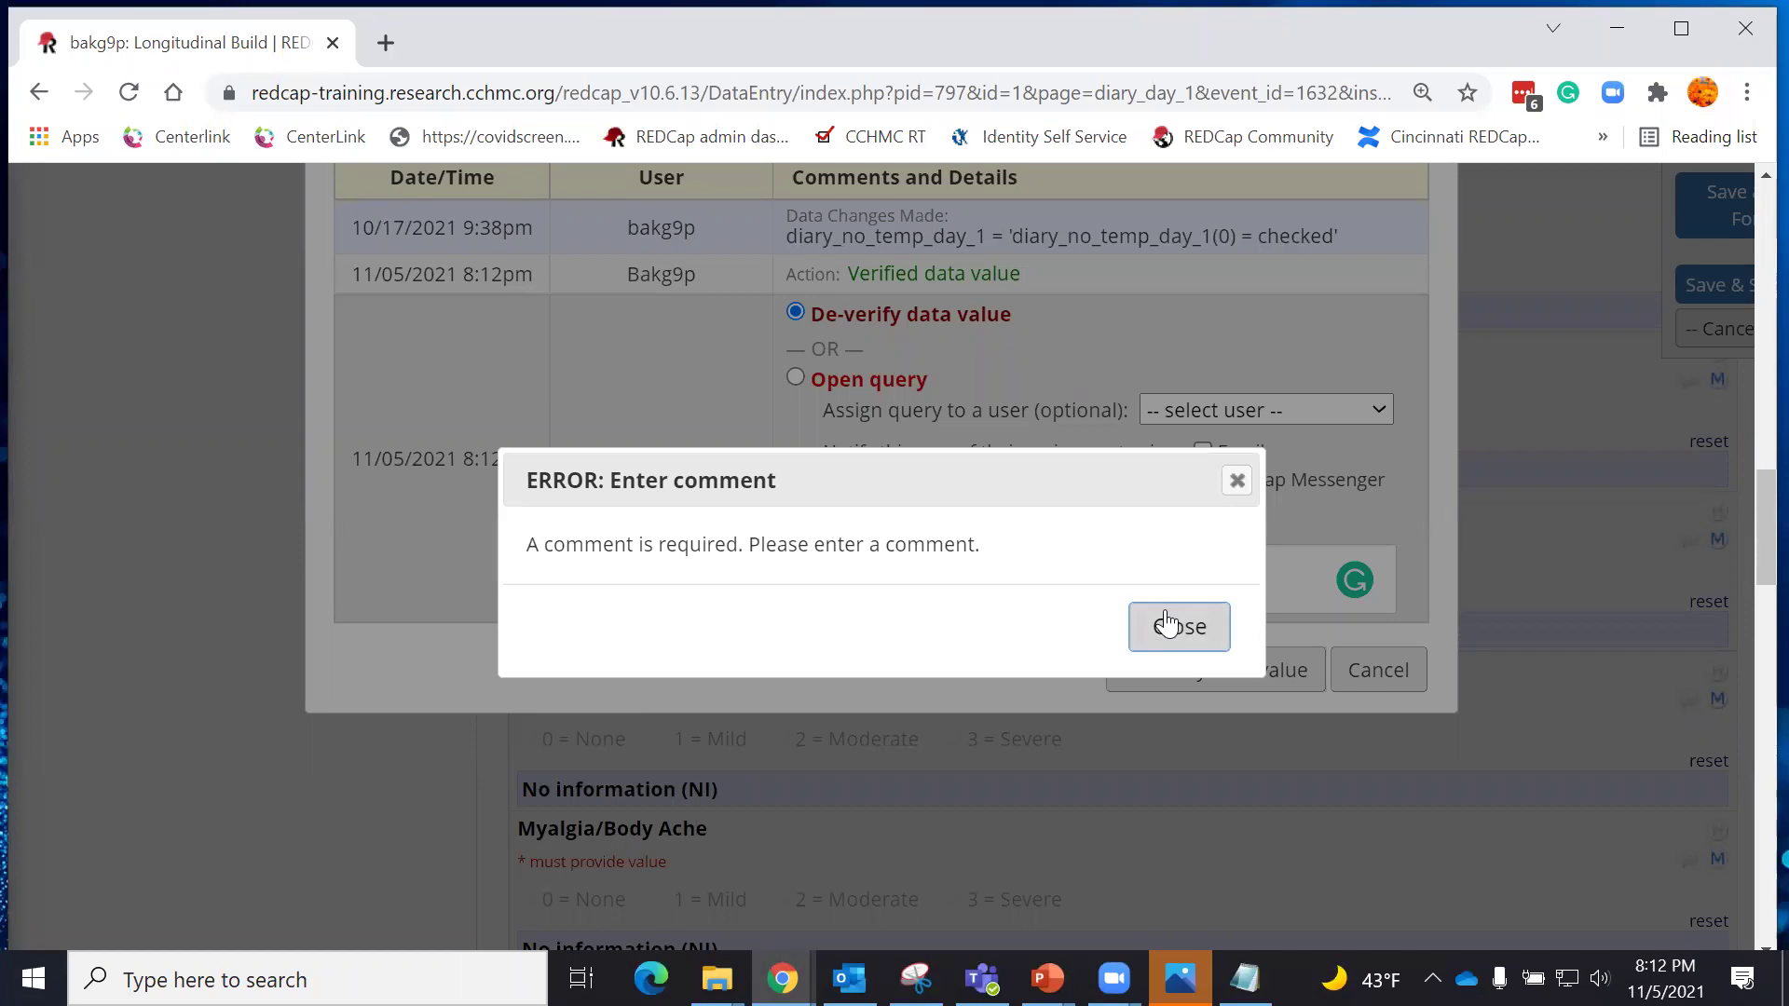
click(1167, 624)
click(961, 572)
text(wrong valud)
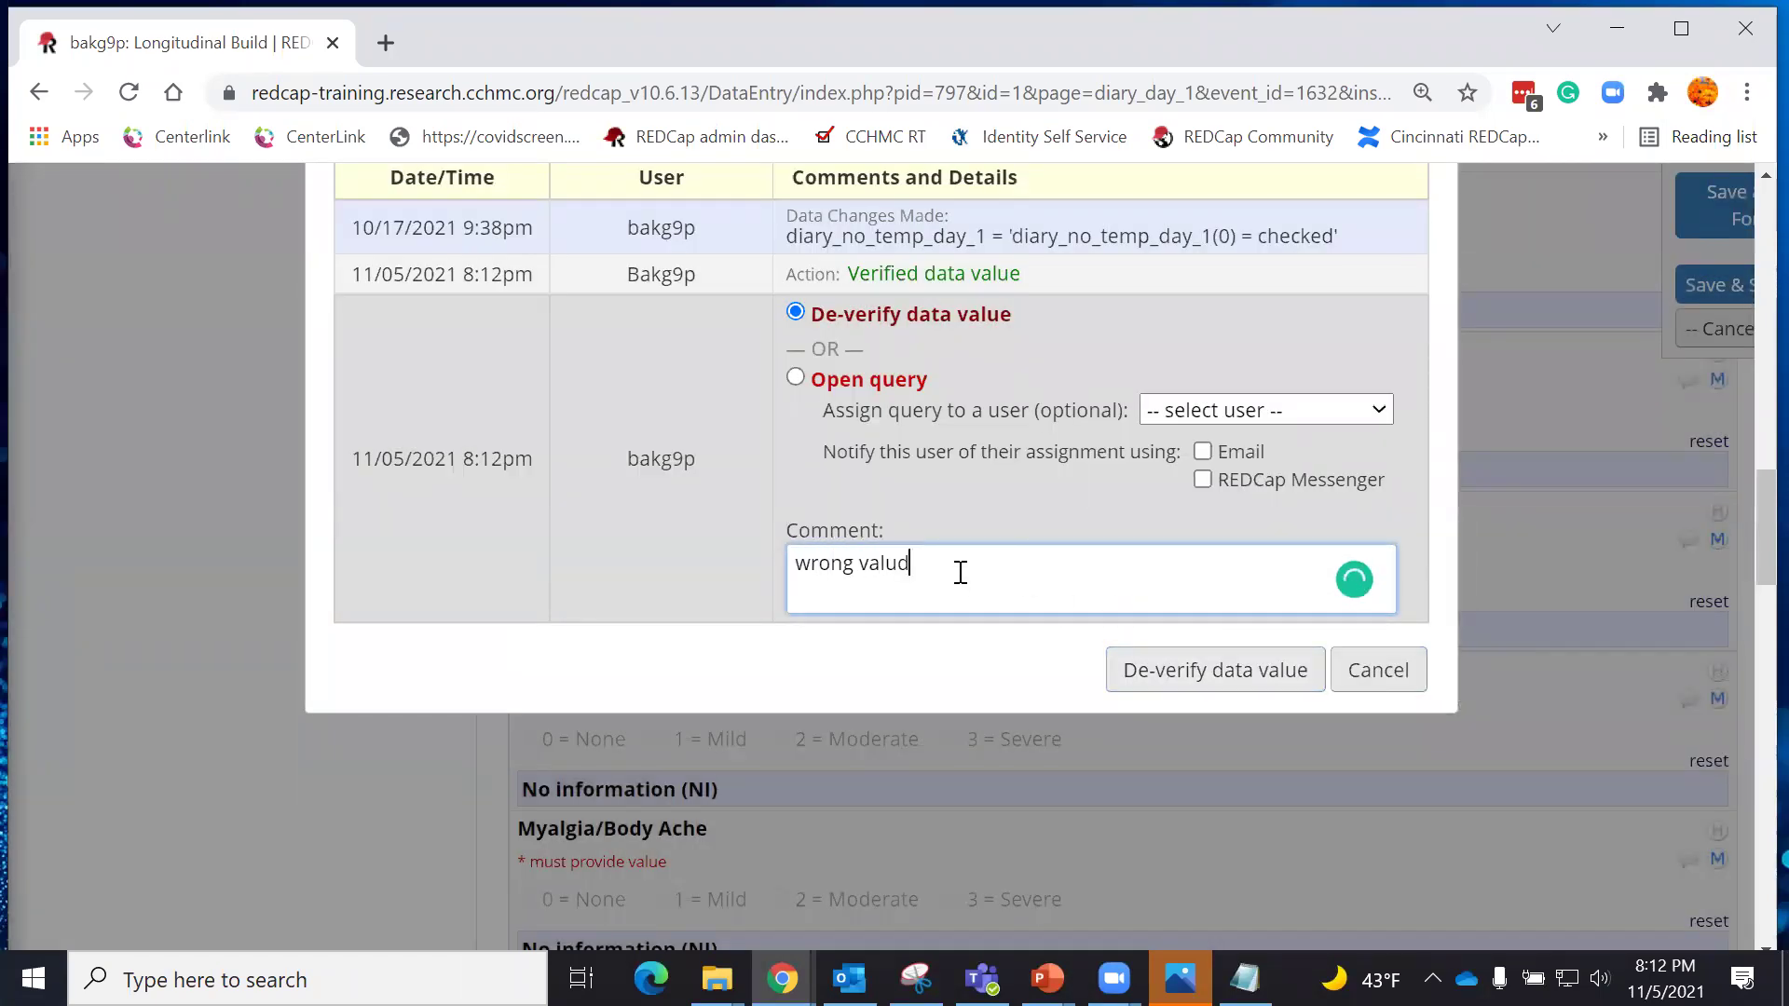
key(BackSpace)
text(e)
click(1206, 687)
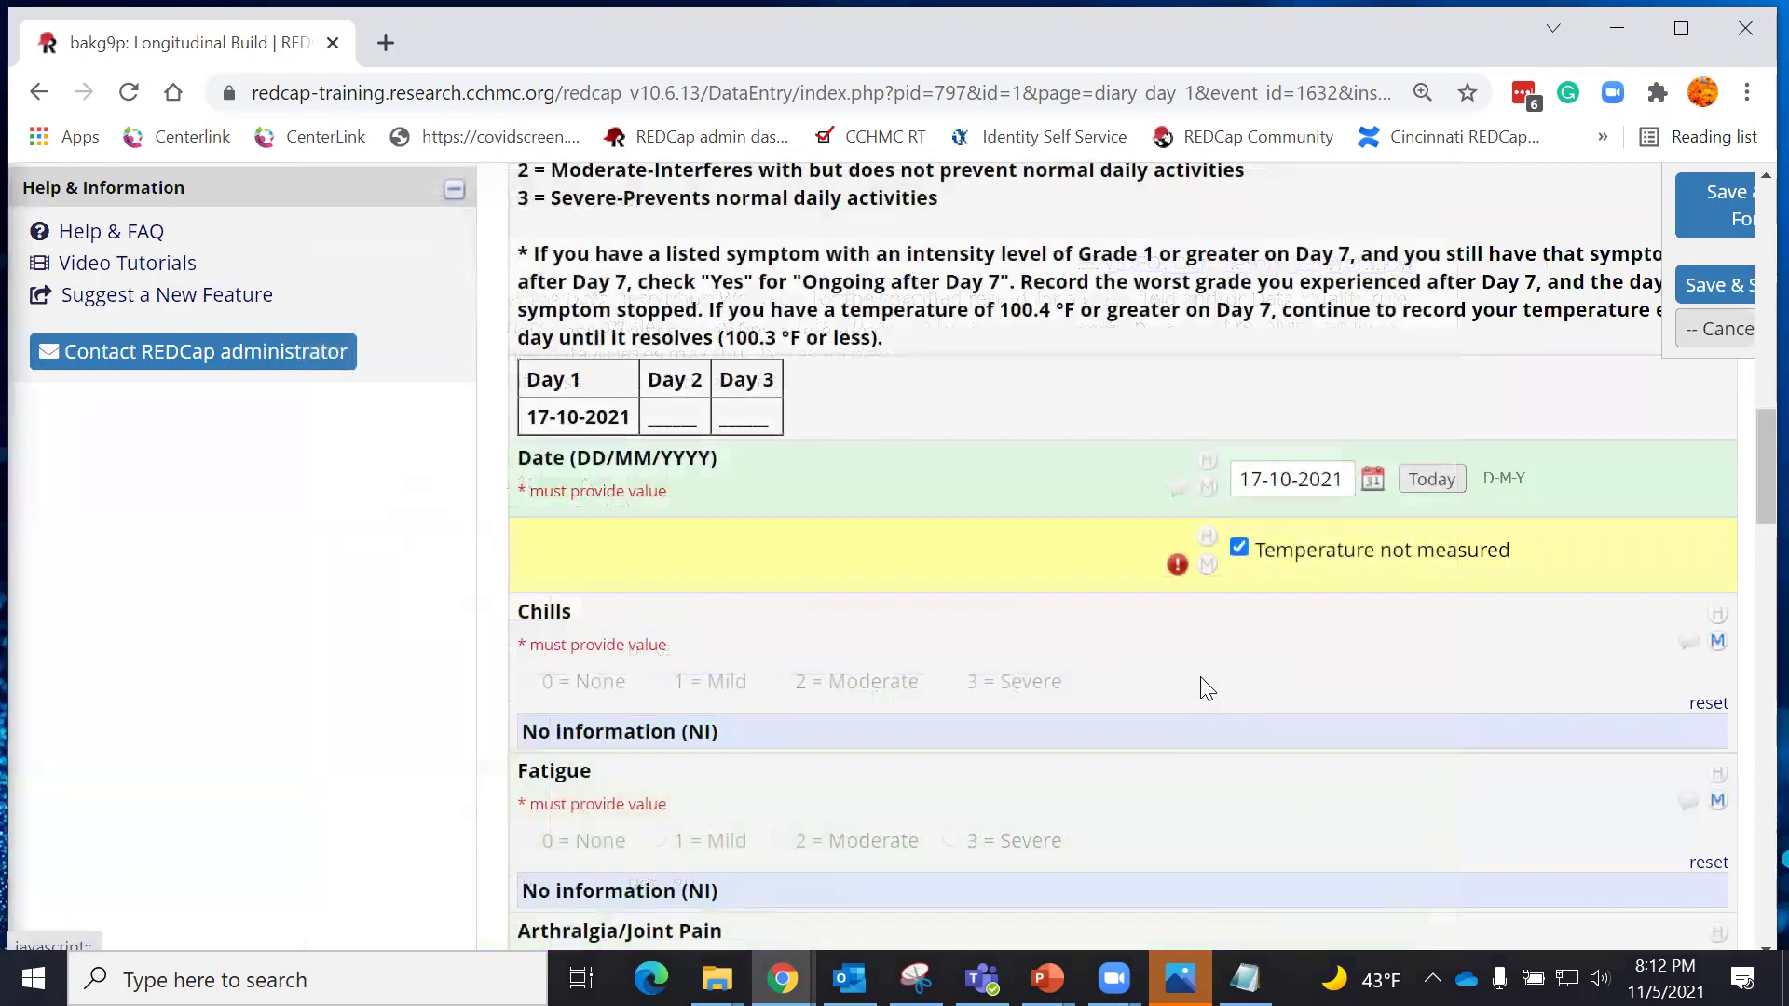
Open the query 'why is the value wrong' on Temperature not measured, assigned to the only project user.
click(1177, 565)
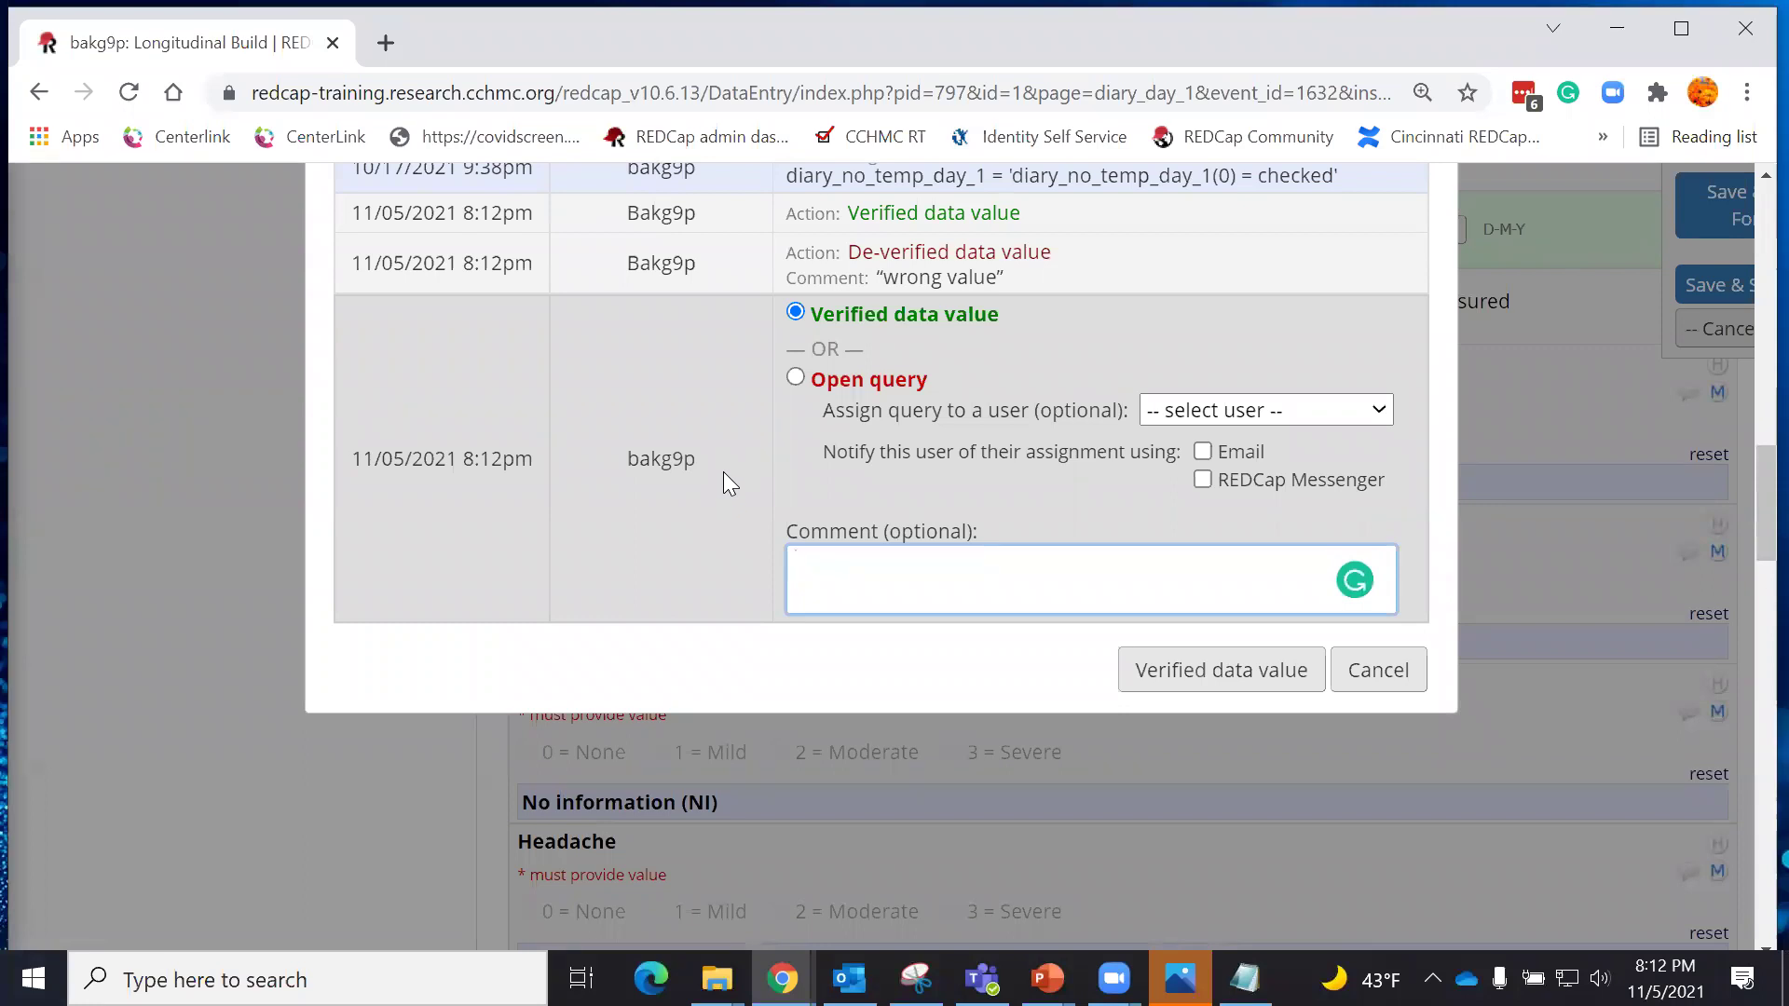
click(796, 378)
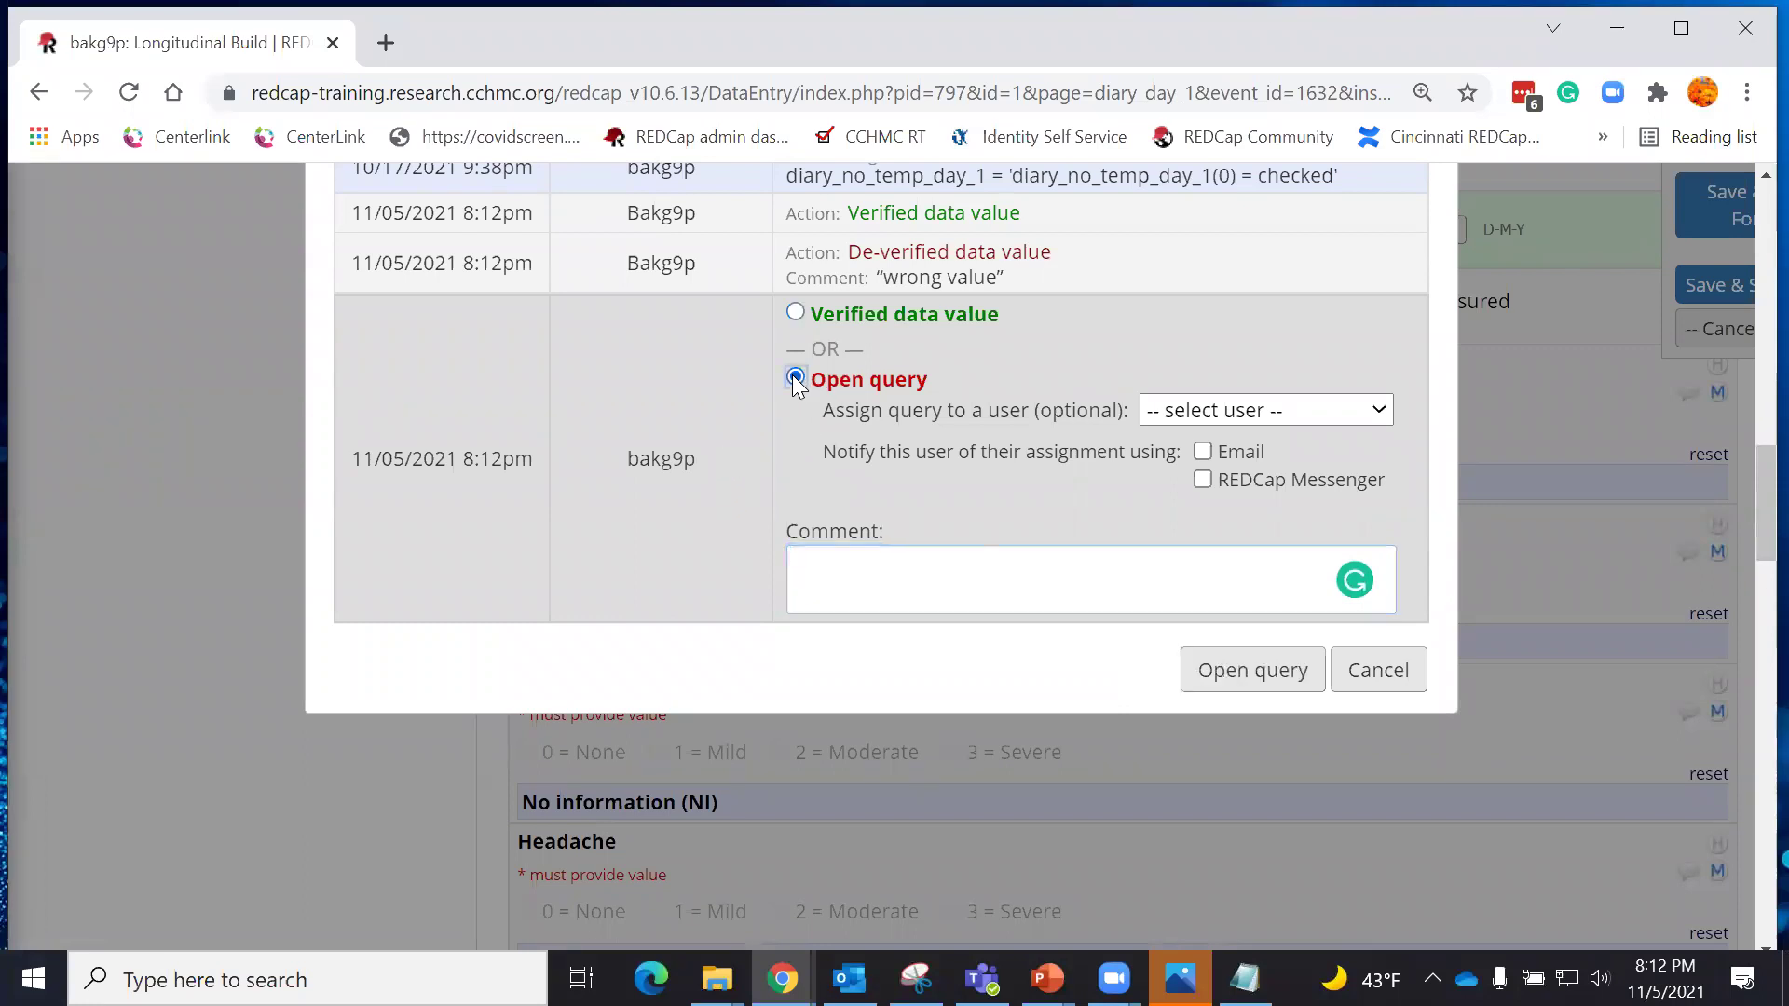
click(975, 563)
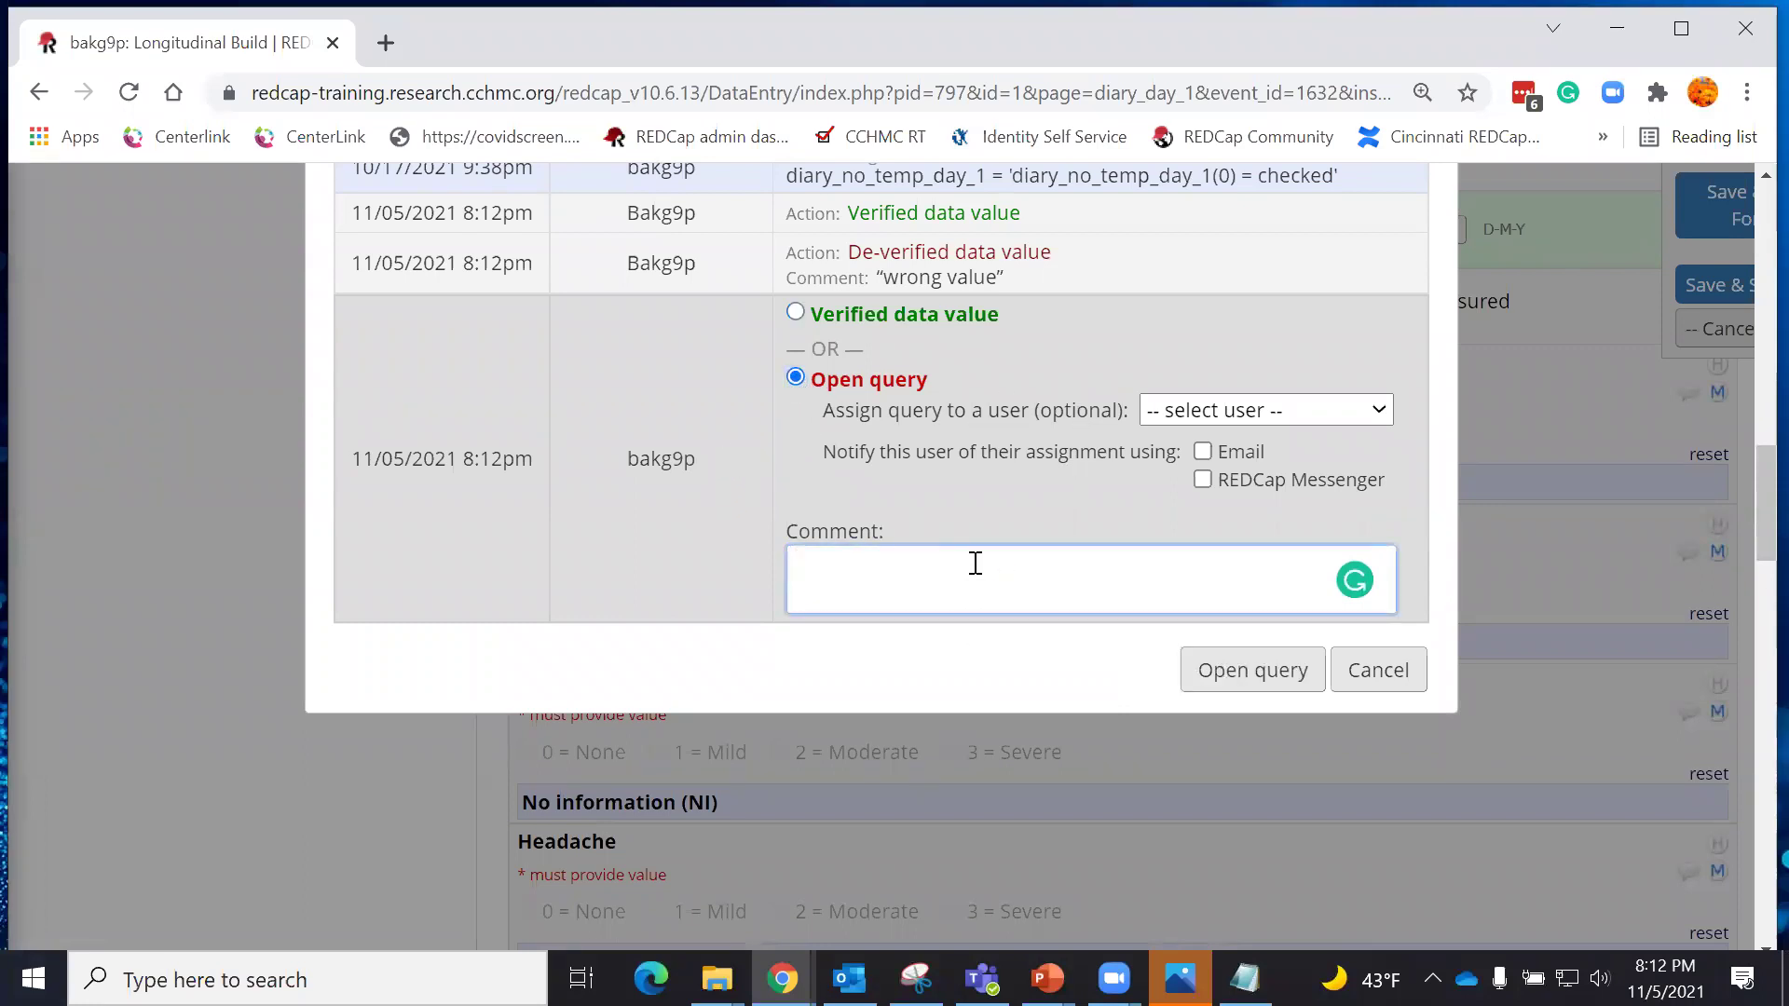
text(why is the value wrong)
click(1200, 410)
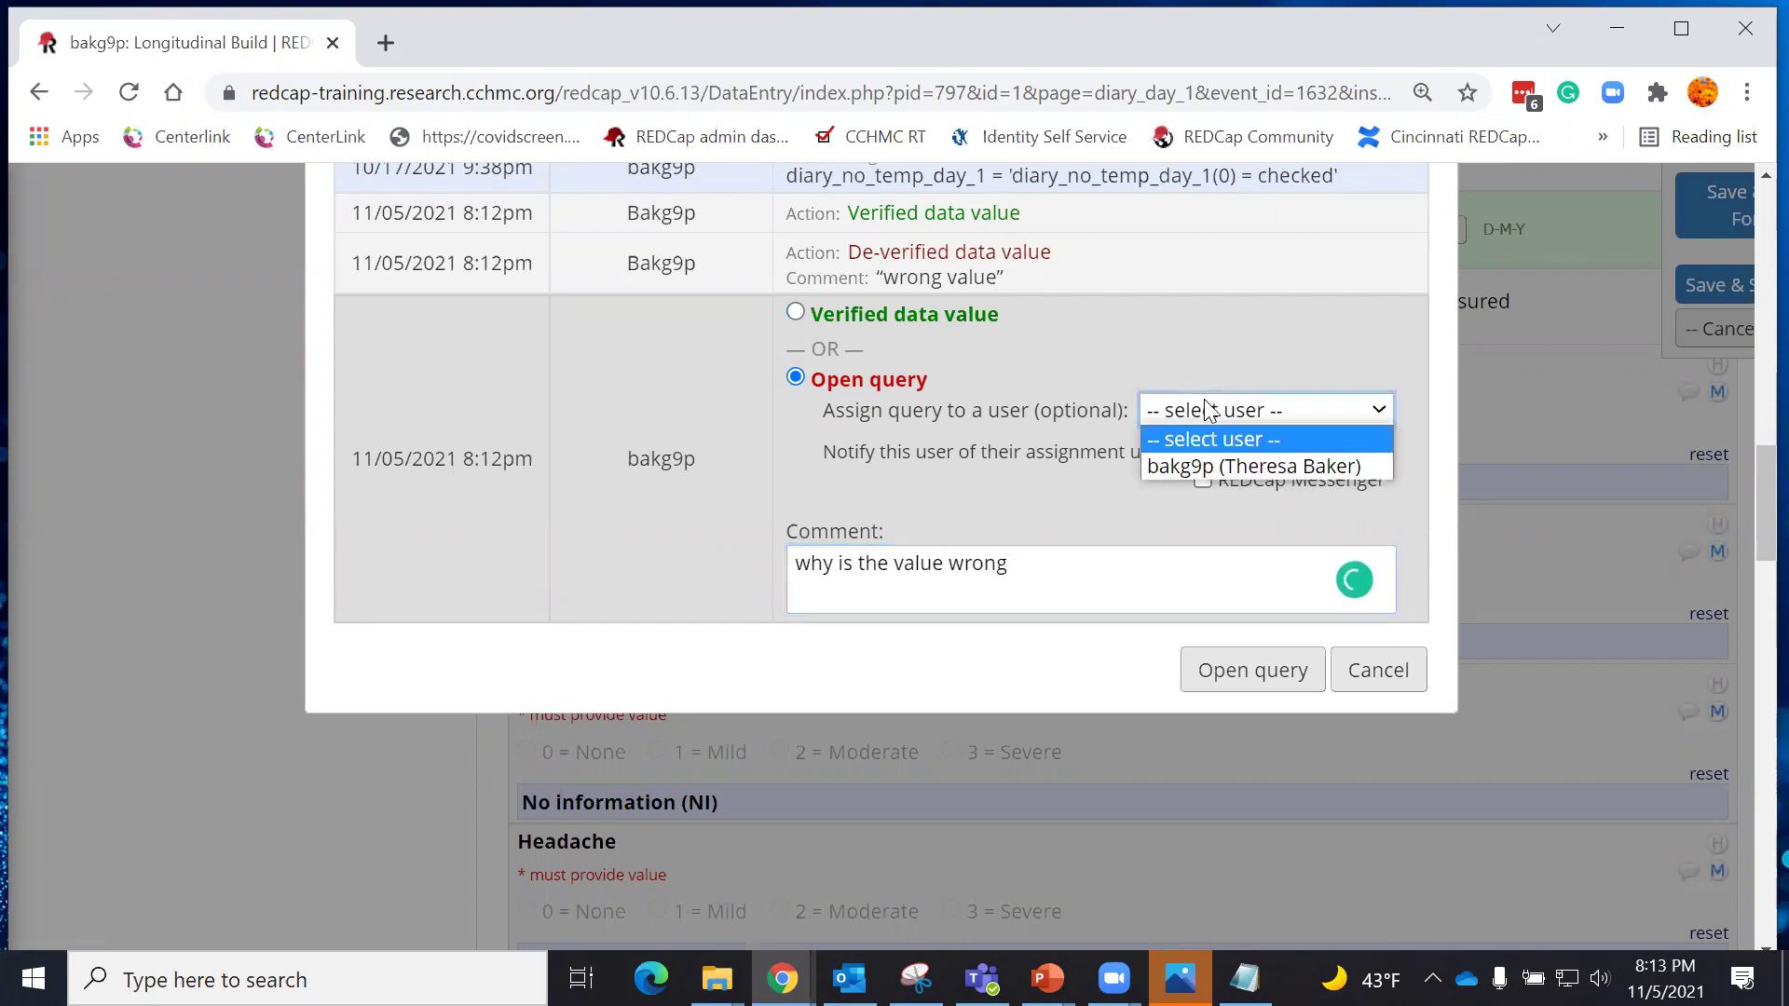
click(1205, 465)
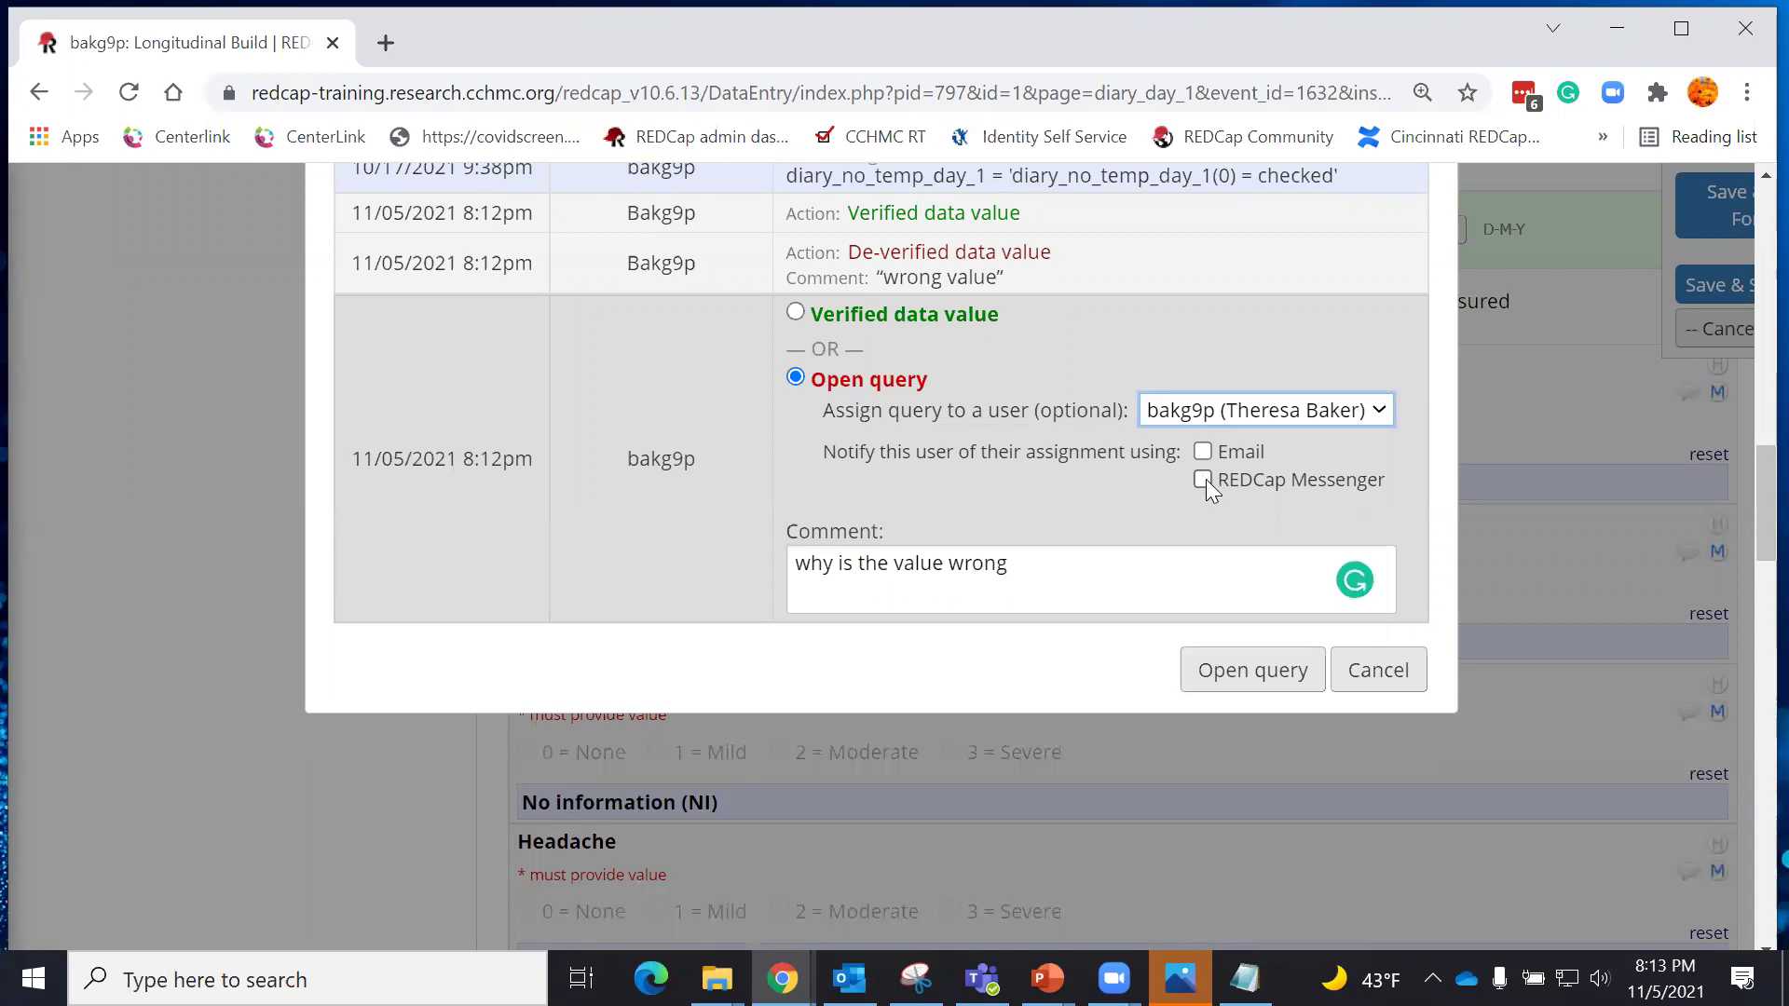
click(1235, 670)
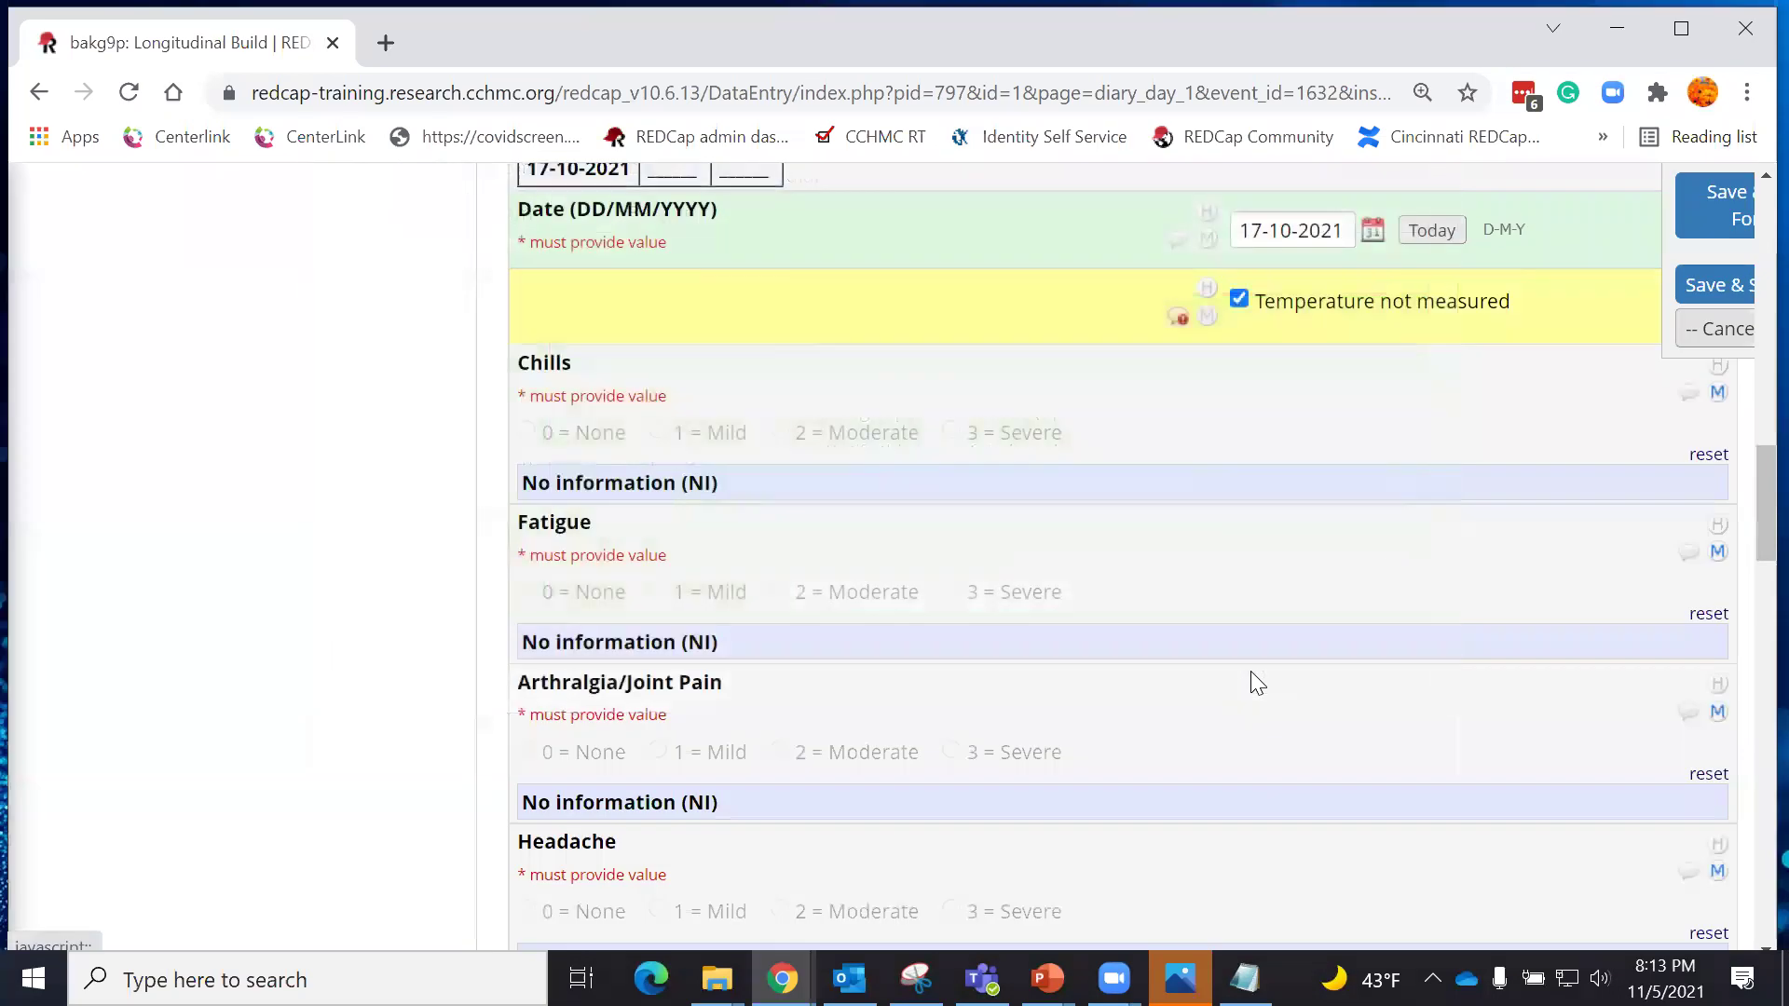
click(1177, 317)
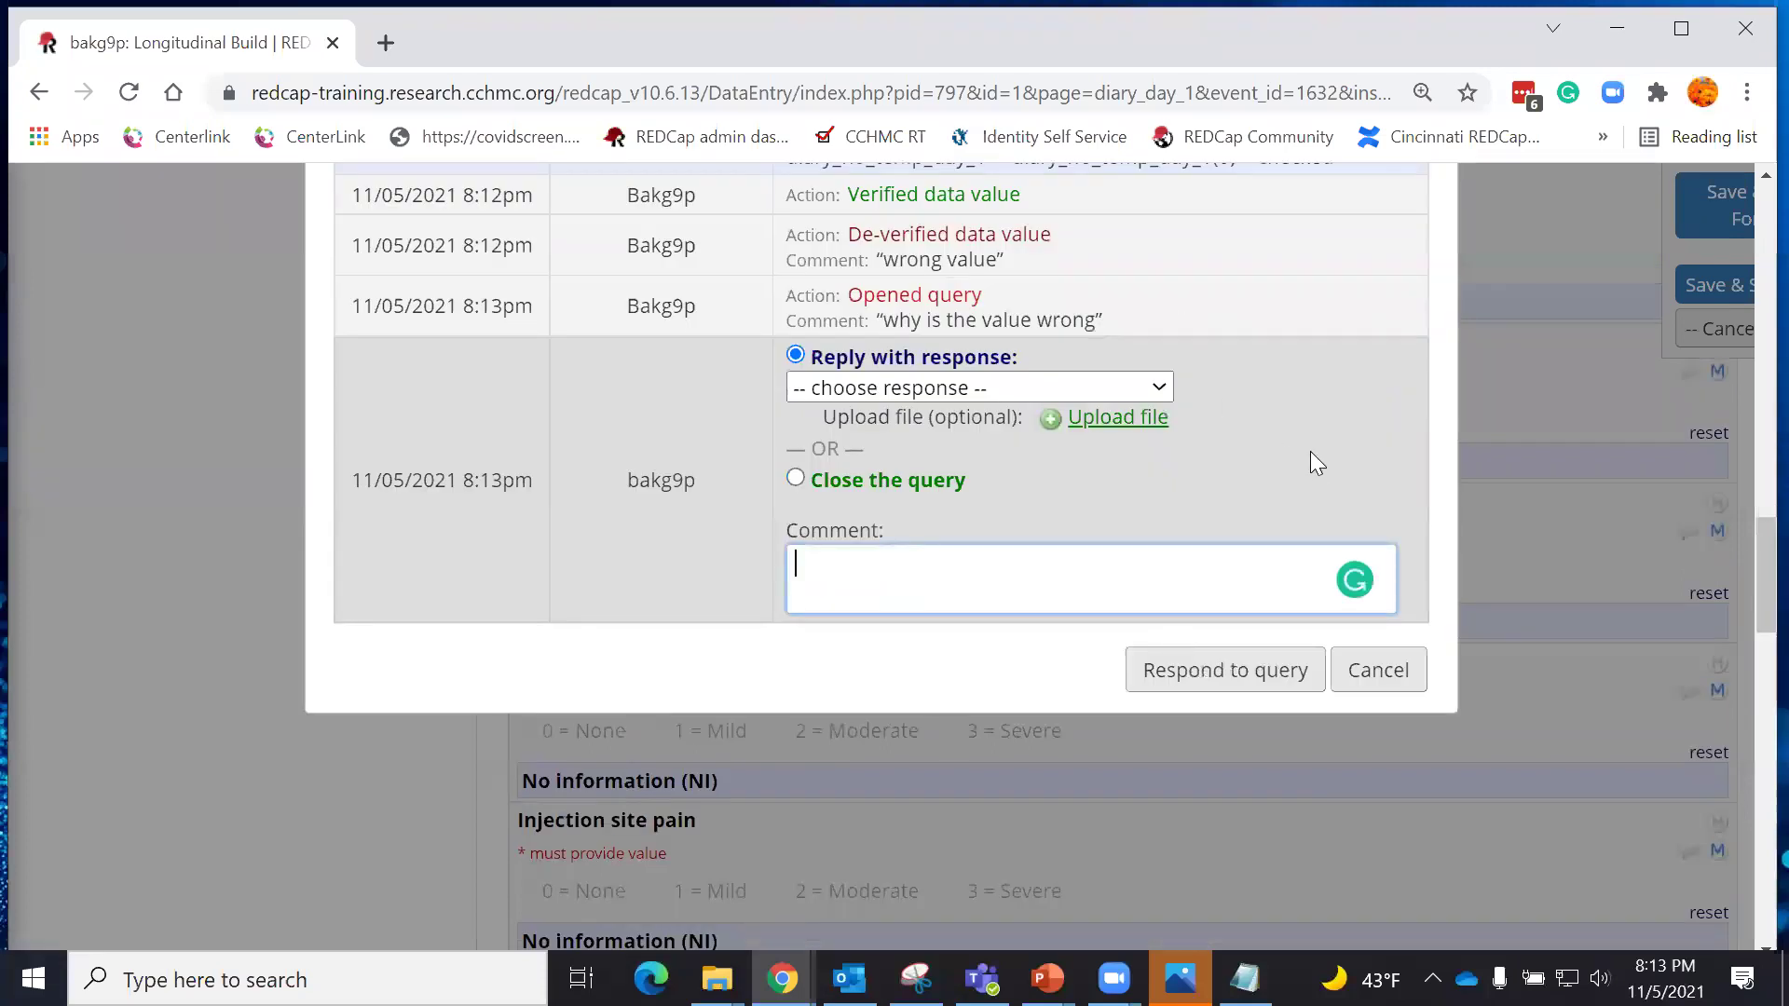
Close the temperature query with response 'Corrected - Data missing' and comment 'Corrected'.
click(1096, 377)
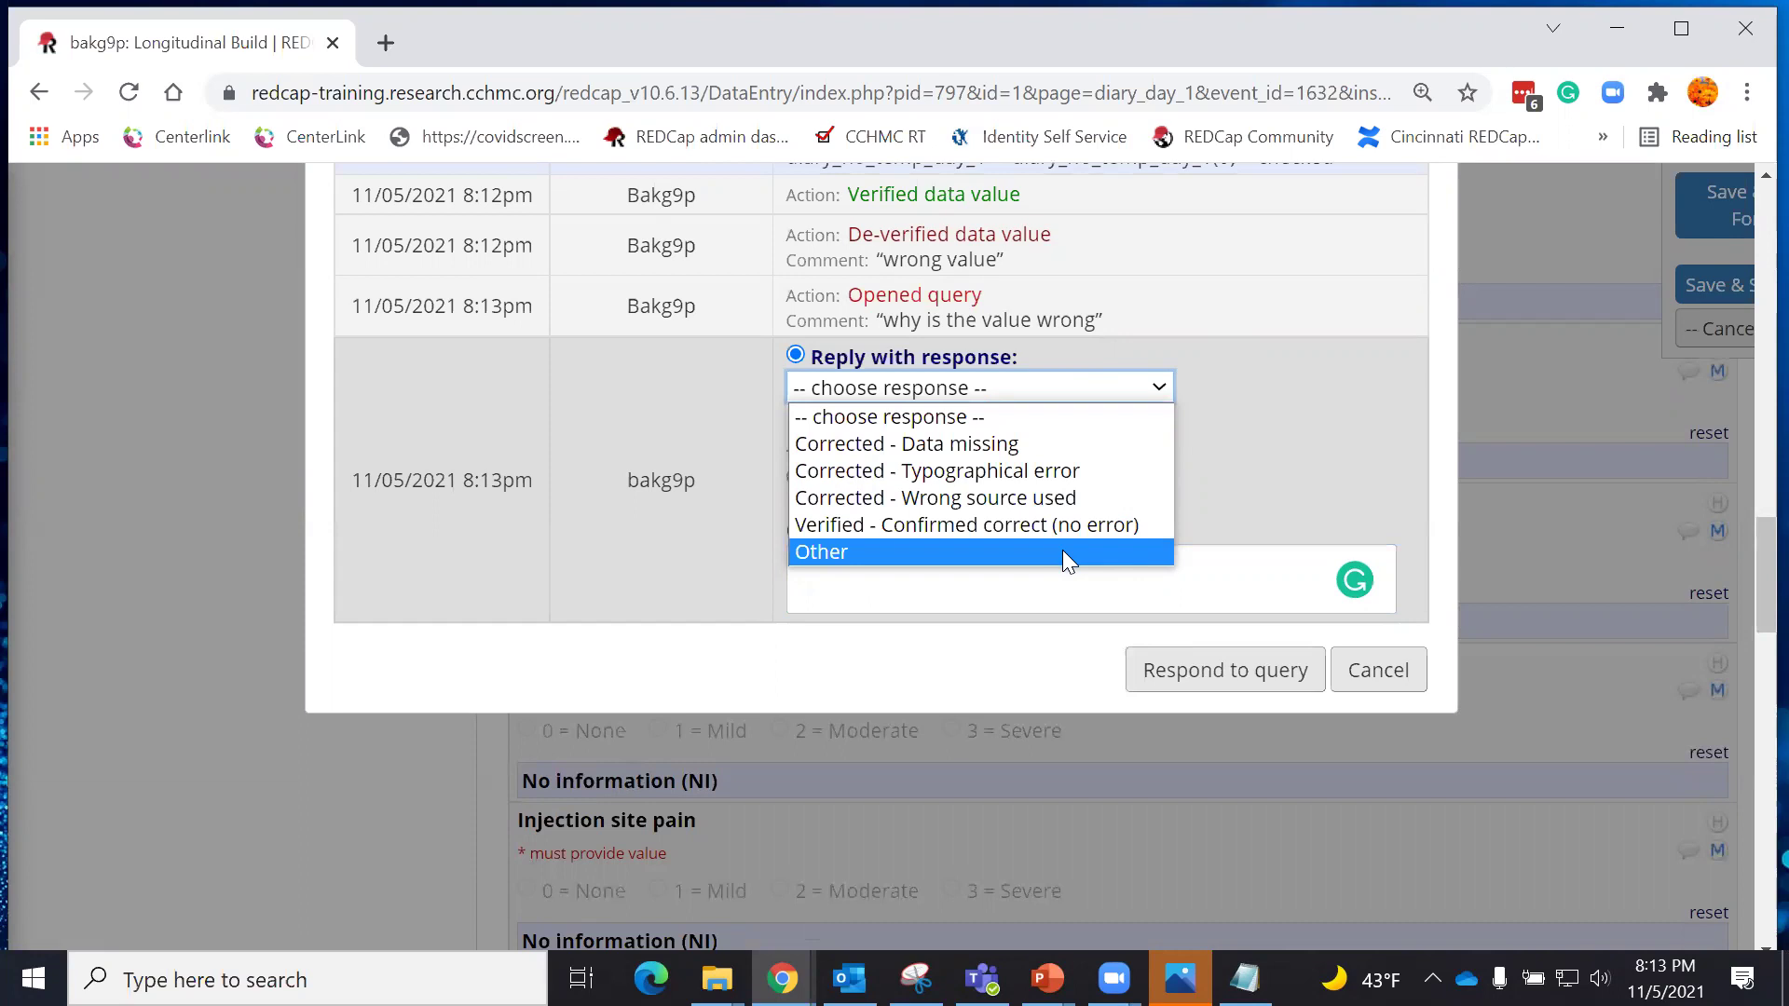
click(1071, 443)
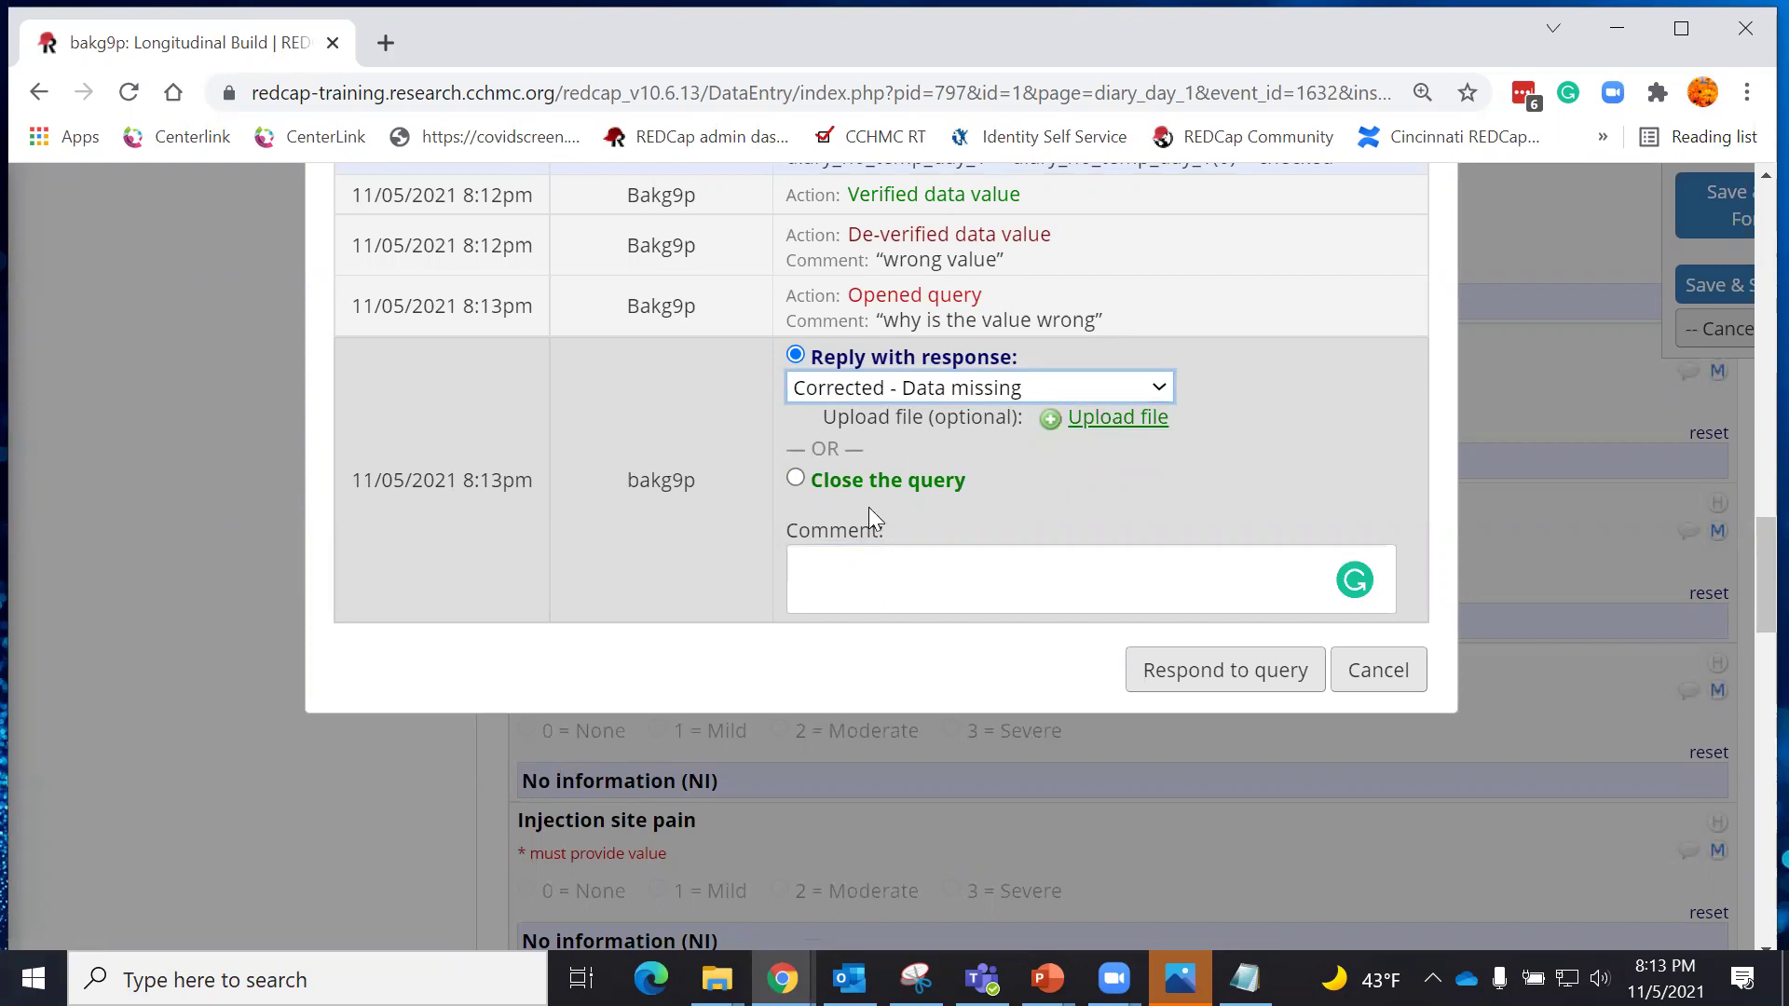
click(840, 608)
text(Corrected)
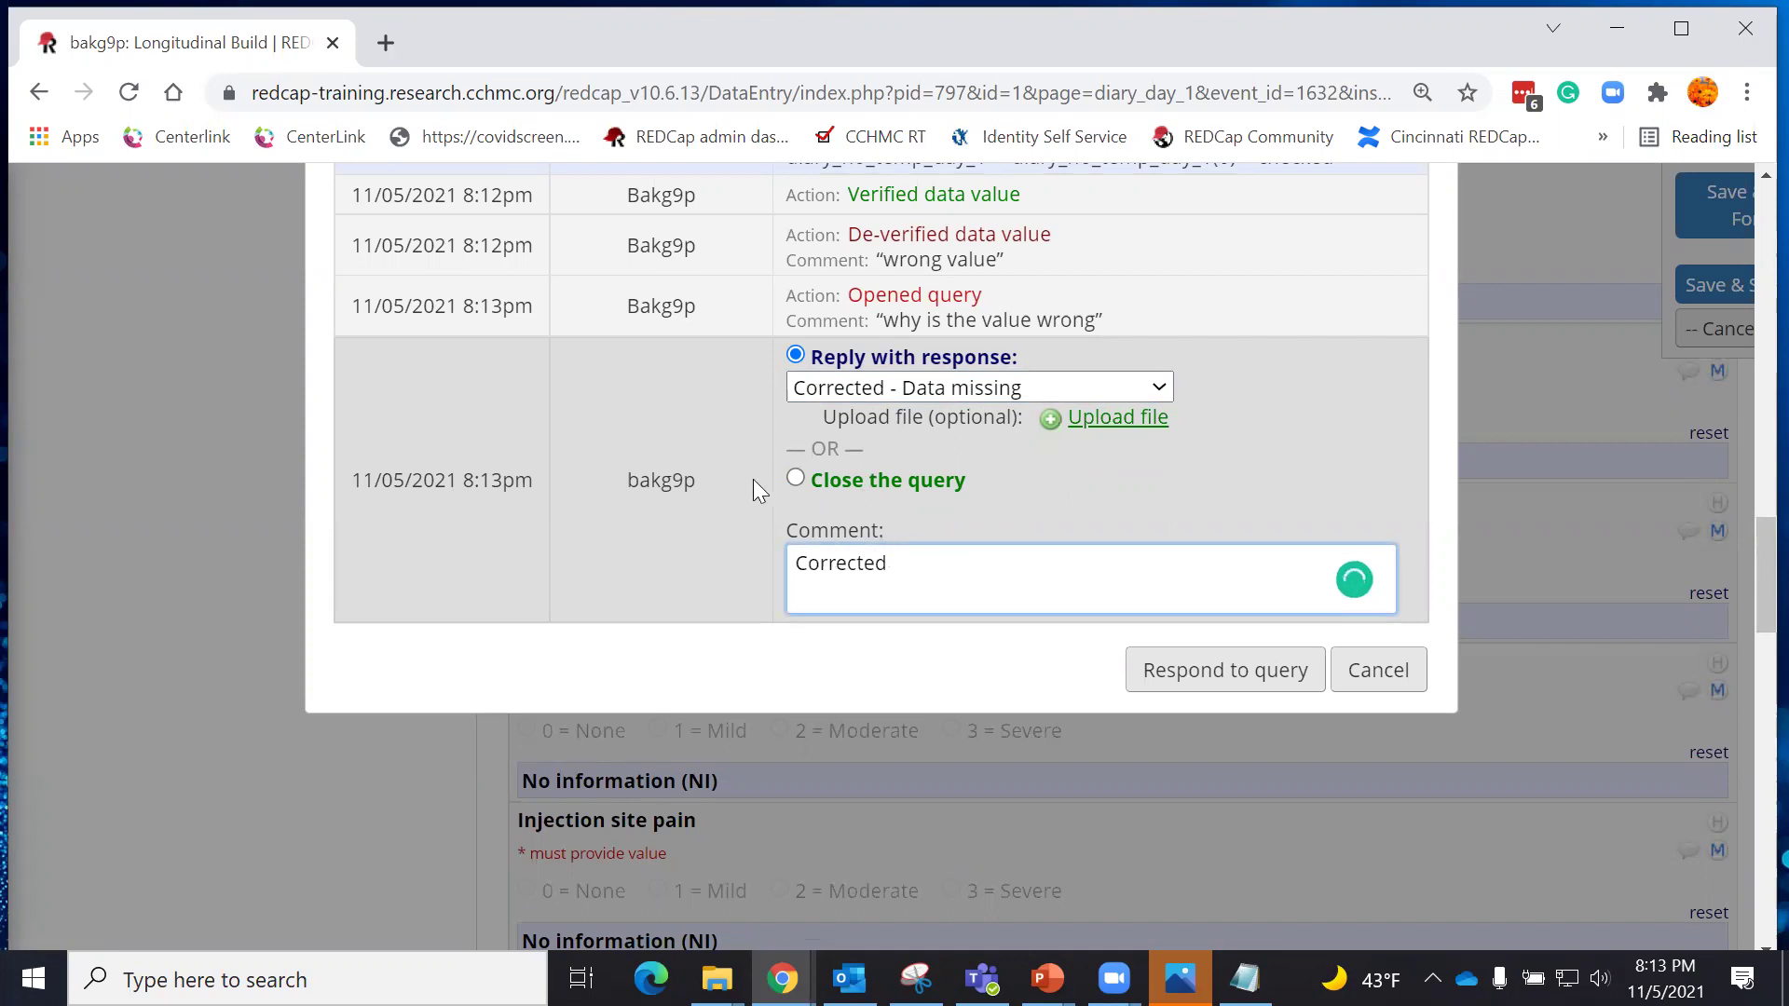
click(797, 476)
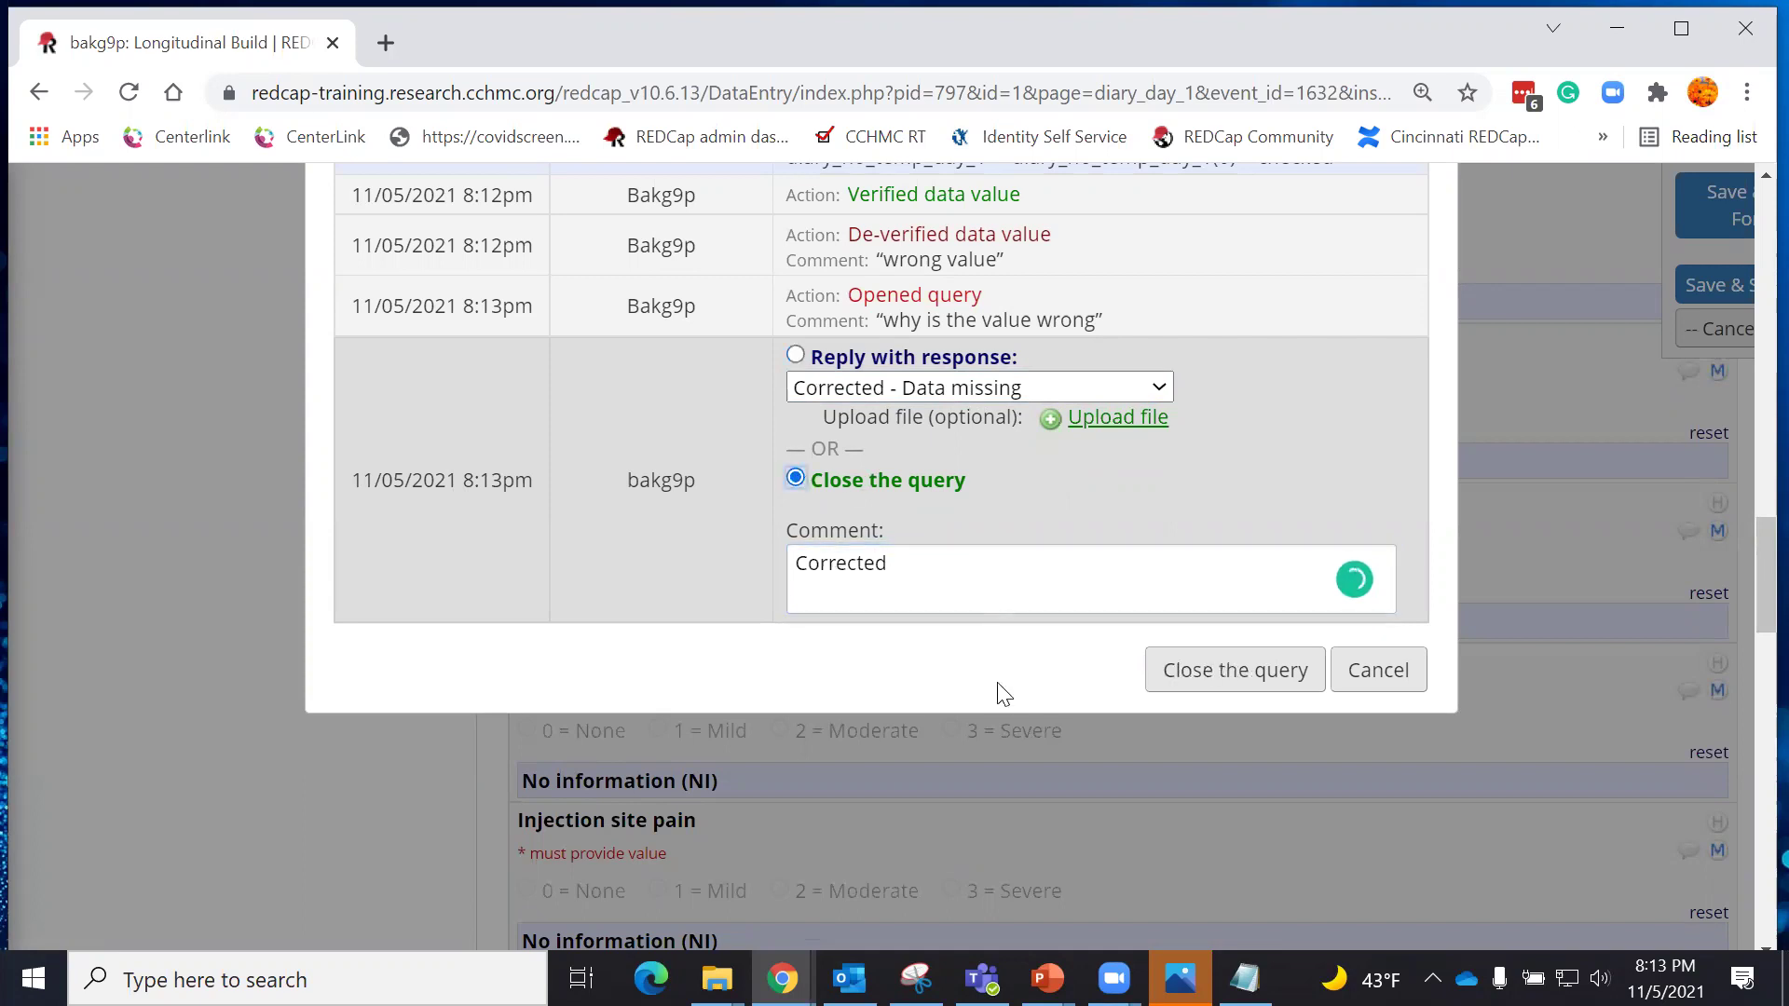
click(1264, 683)
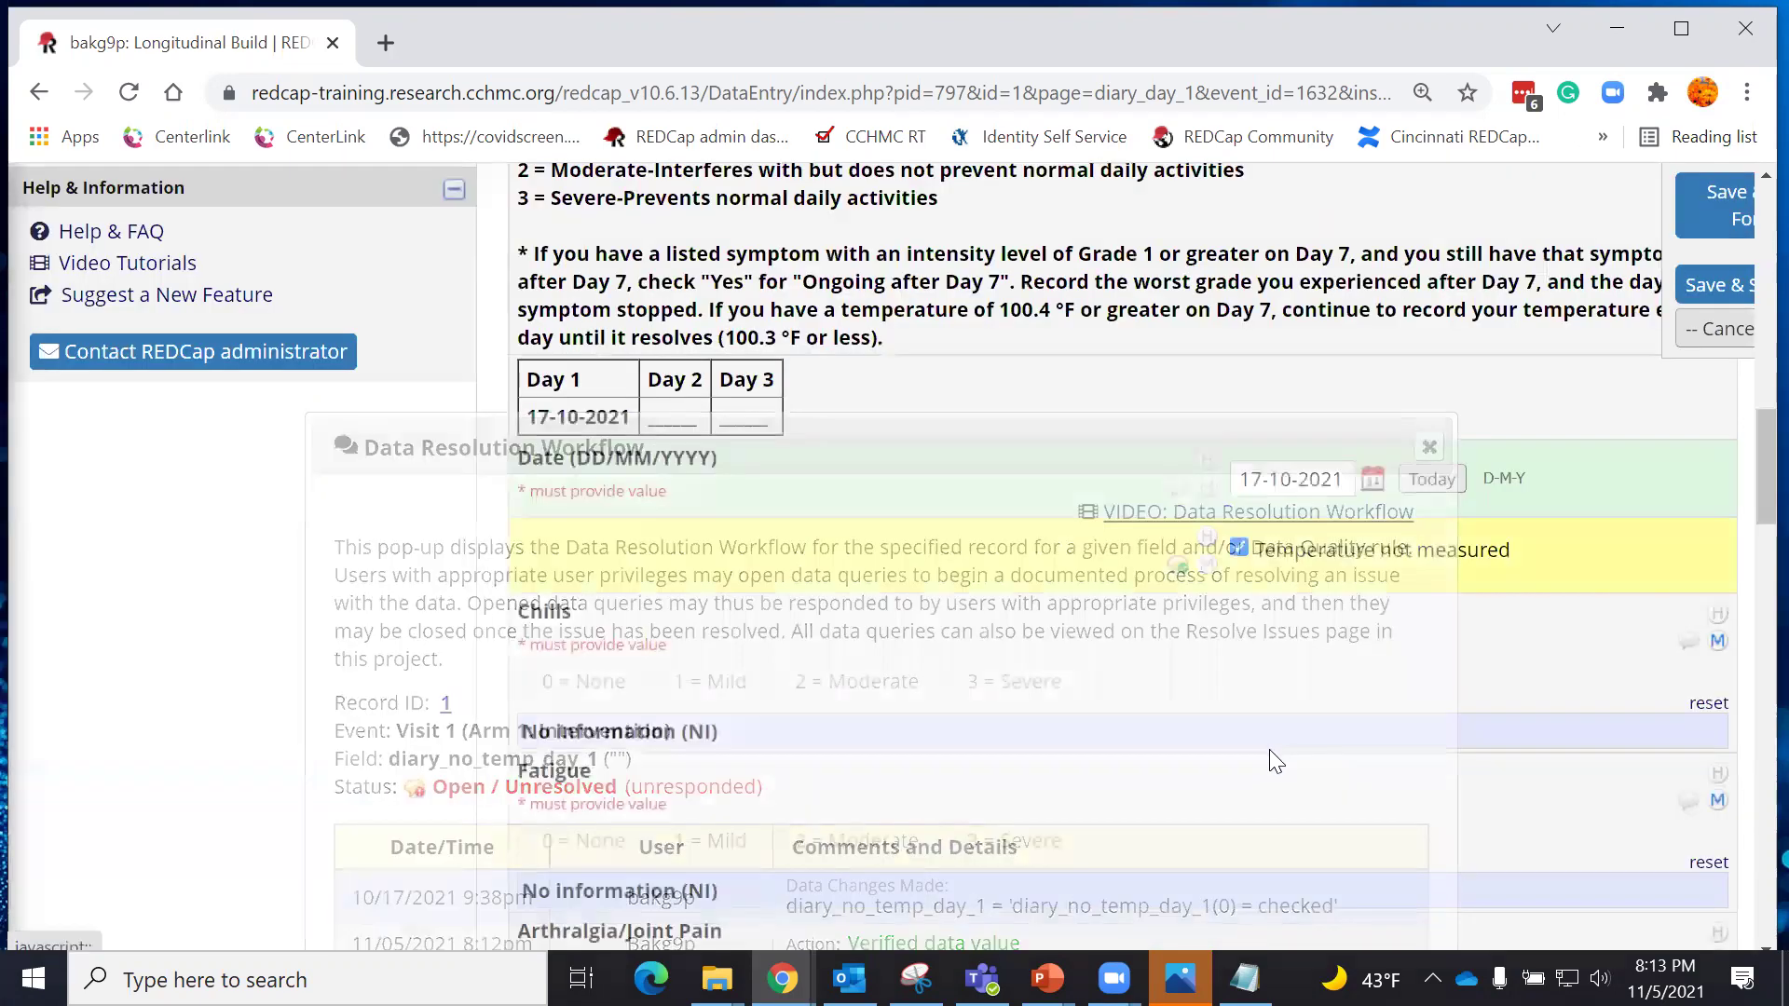
Open a 'check data' query on the Day 1 Date field, assigned to the only project user.
click(1176, 491)
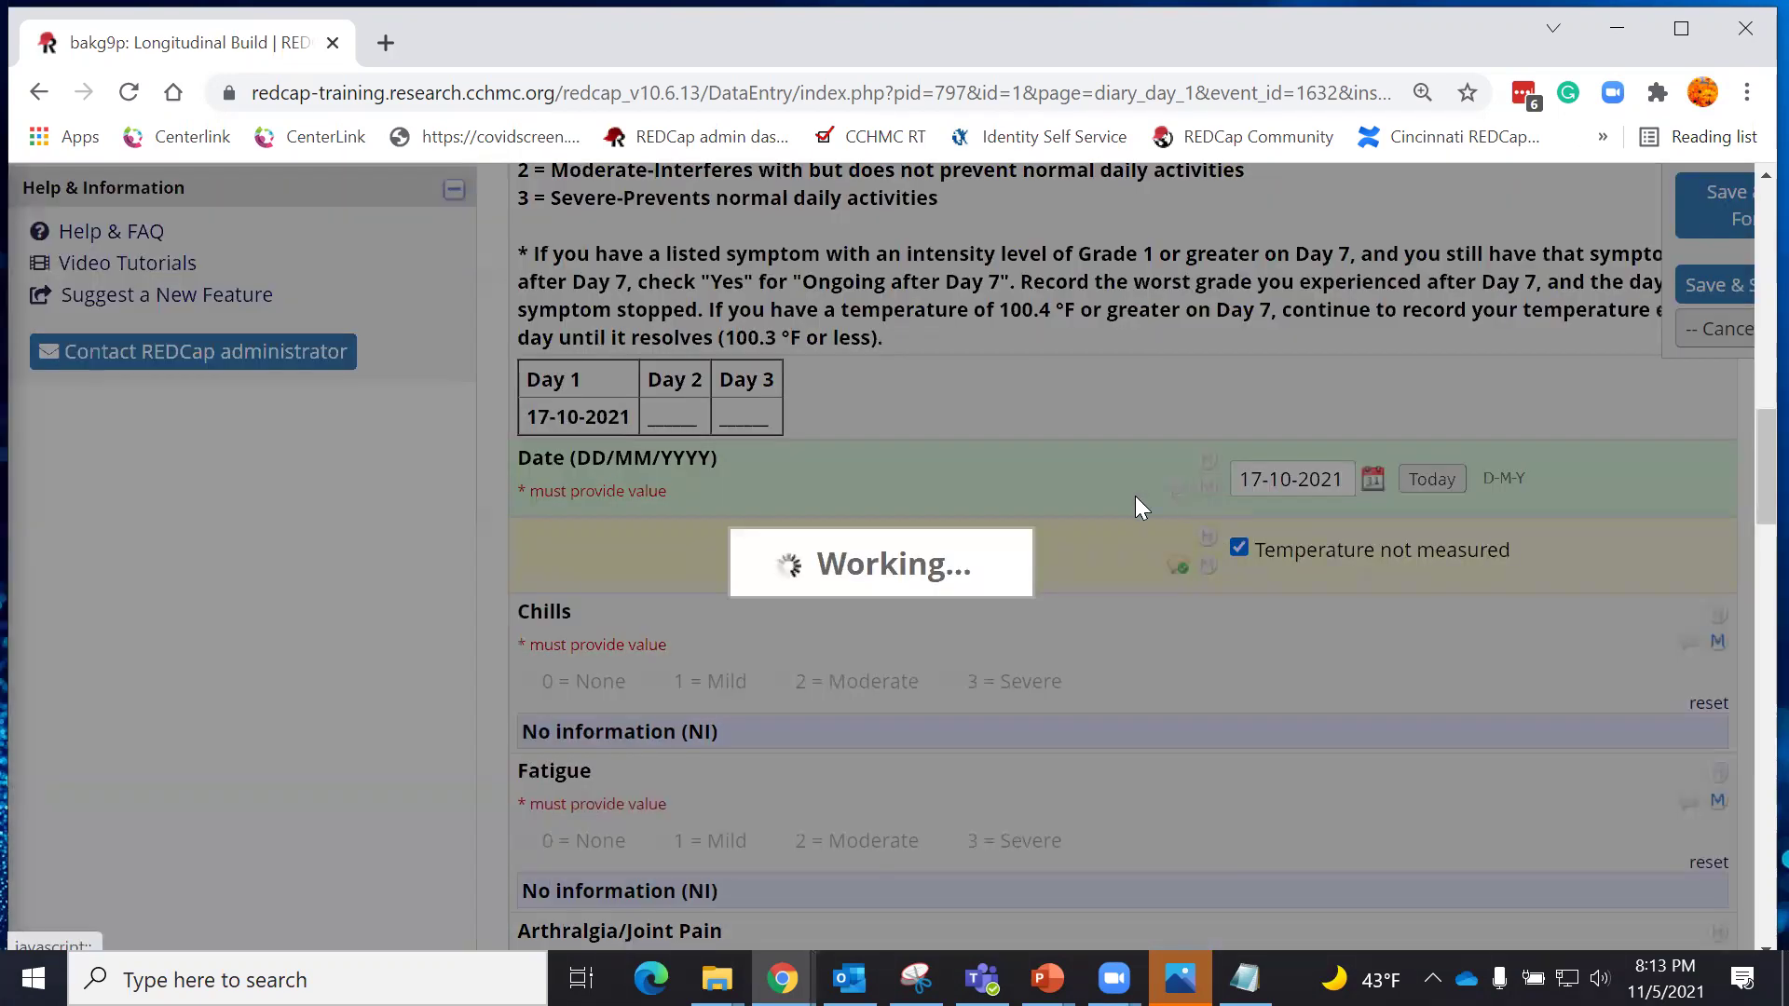
click(795, 377)
click(1267, 410)
click(1232, 462)
click(1109, 589)
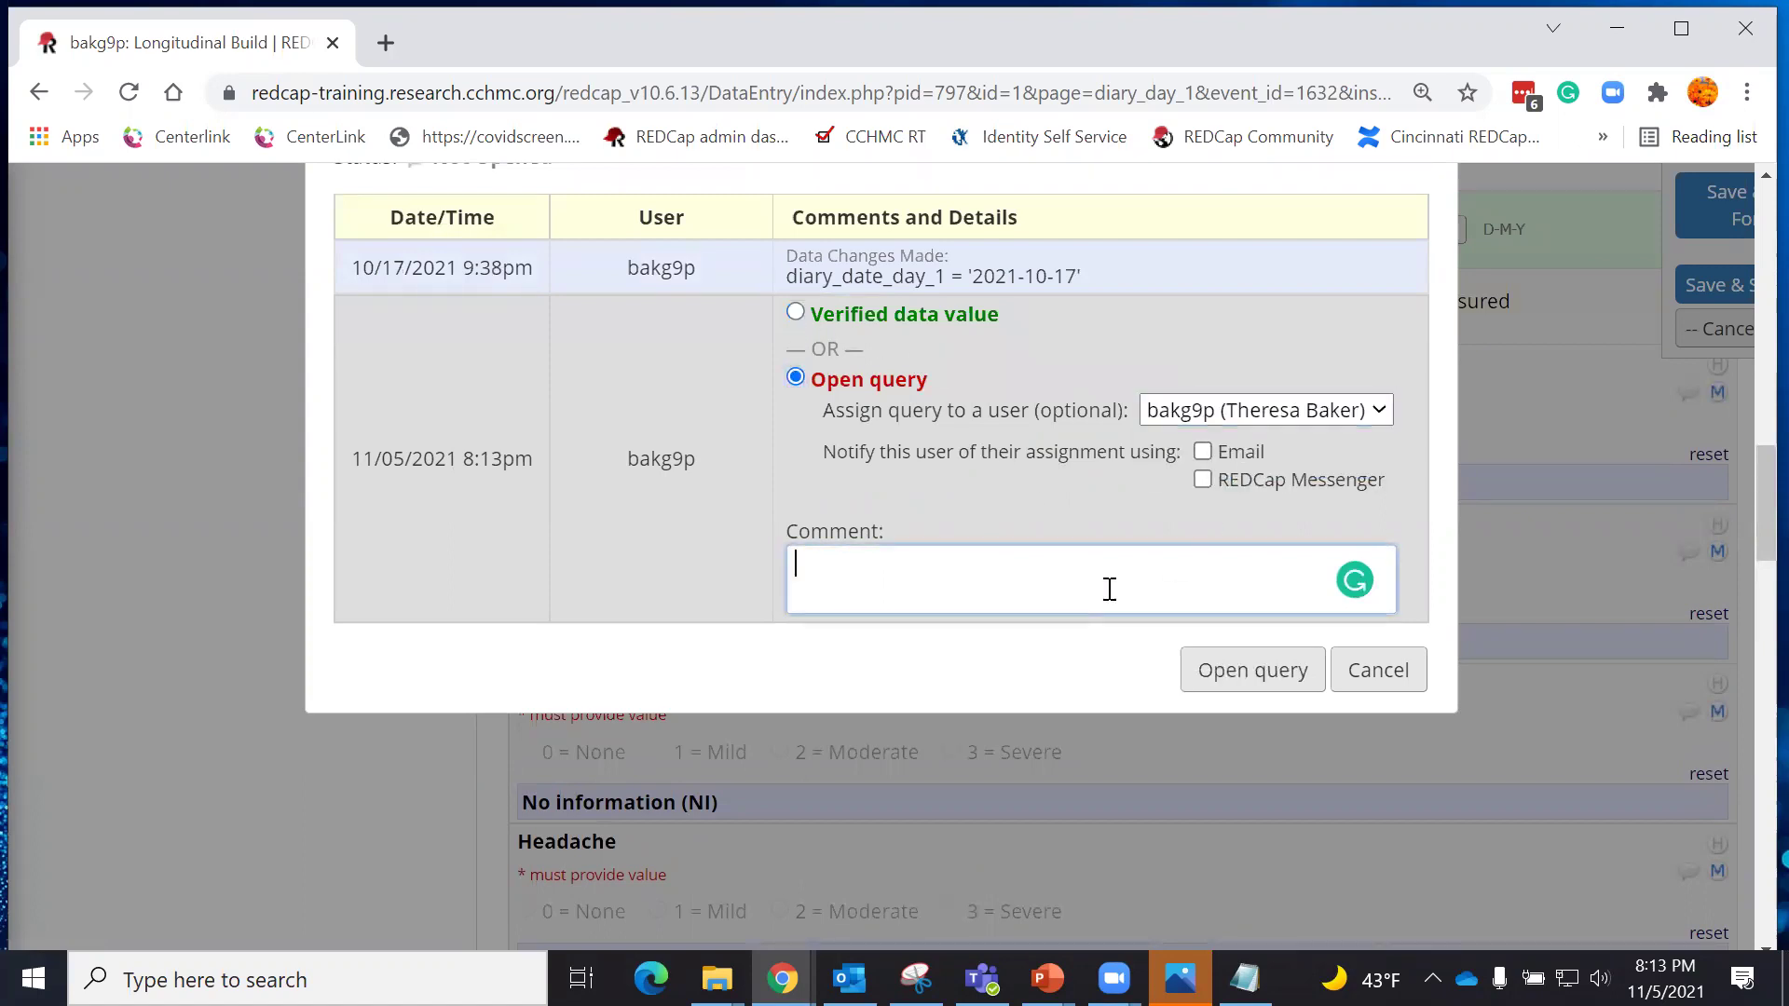
text(check data)
click(1196, 665)
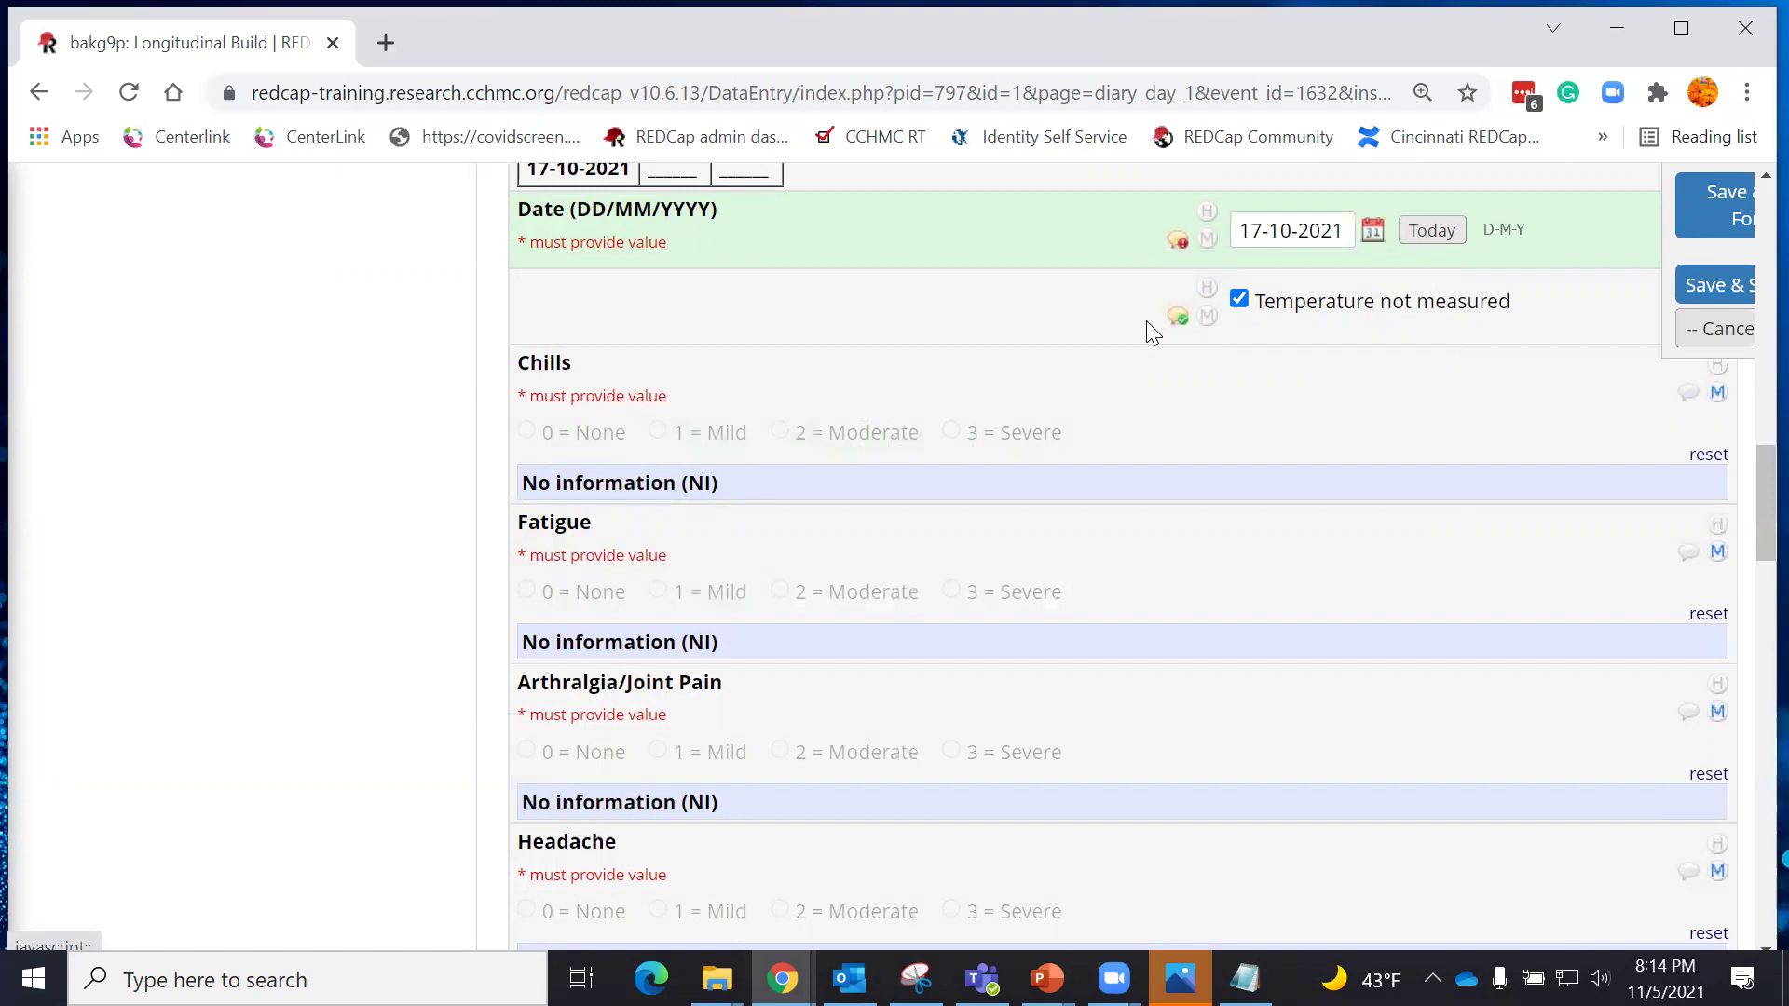
Go to Data Quality under Applications in the left sidebar to see the project's rules.
scroll(396, 552, up, 6)
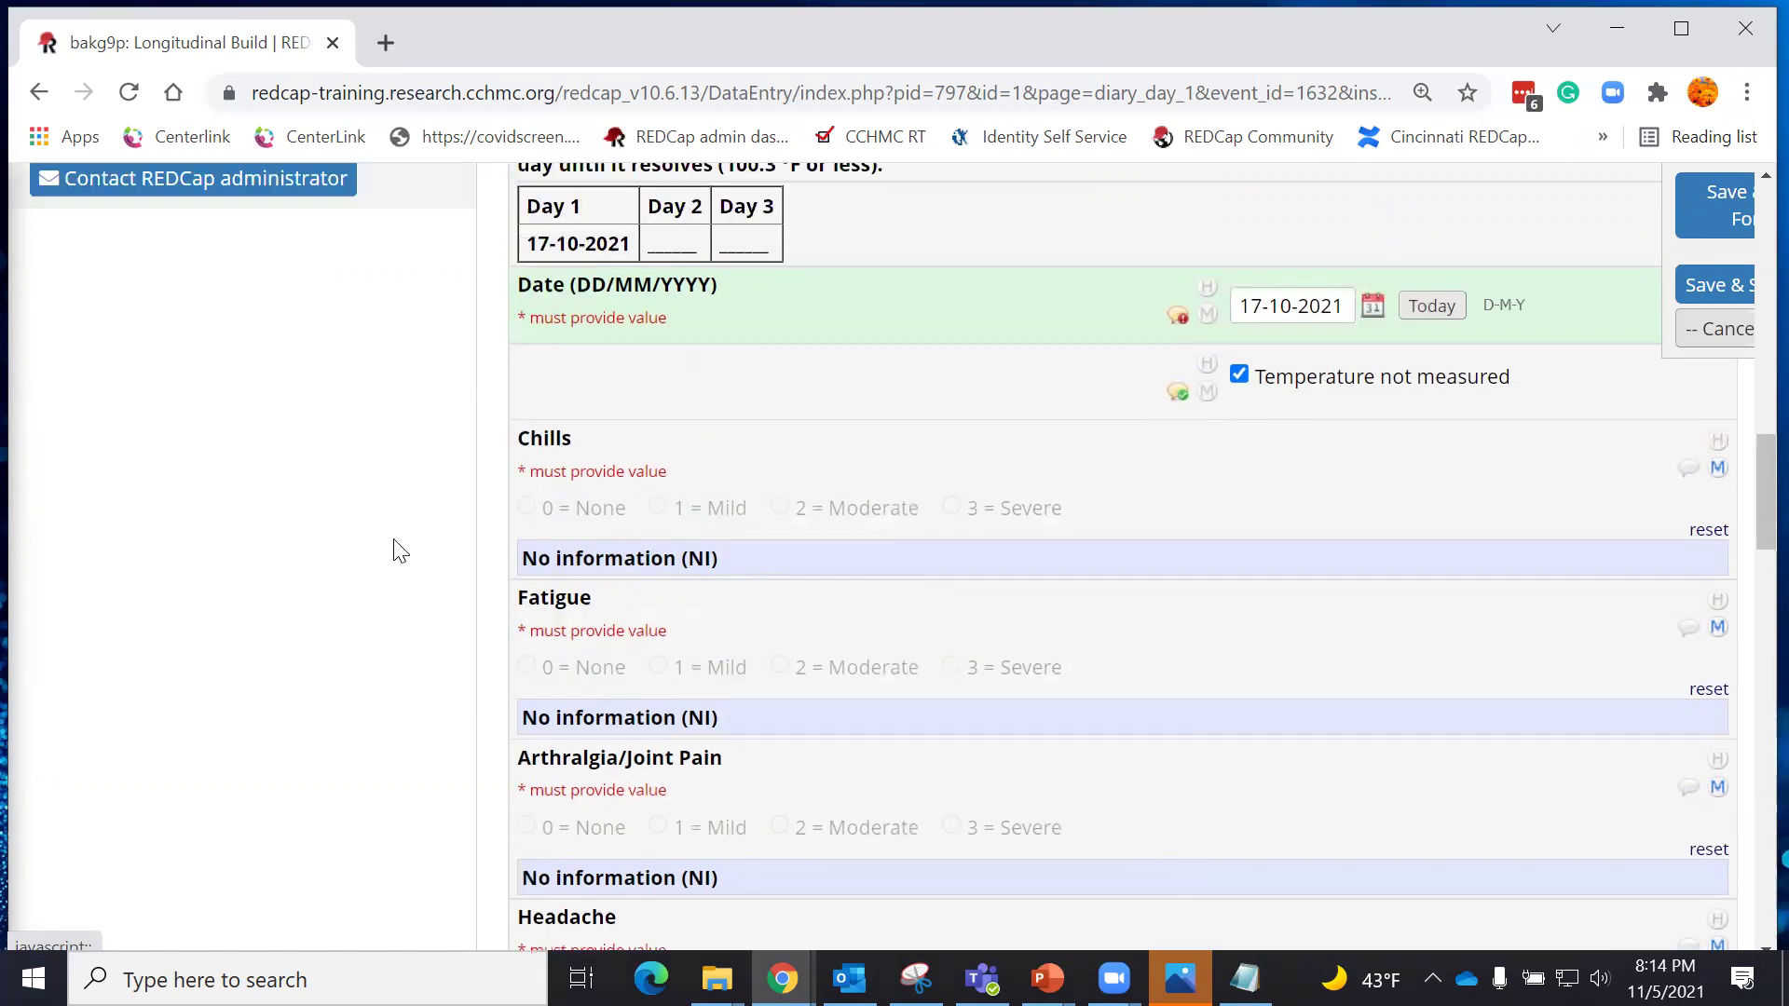
scroll(688, 556, up, 3)
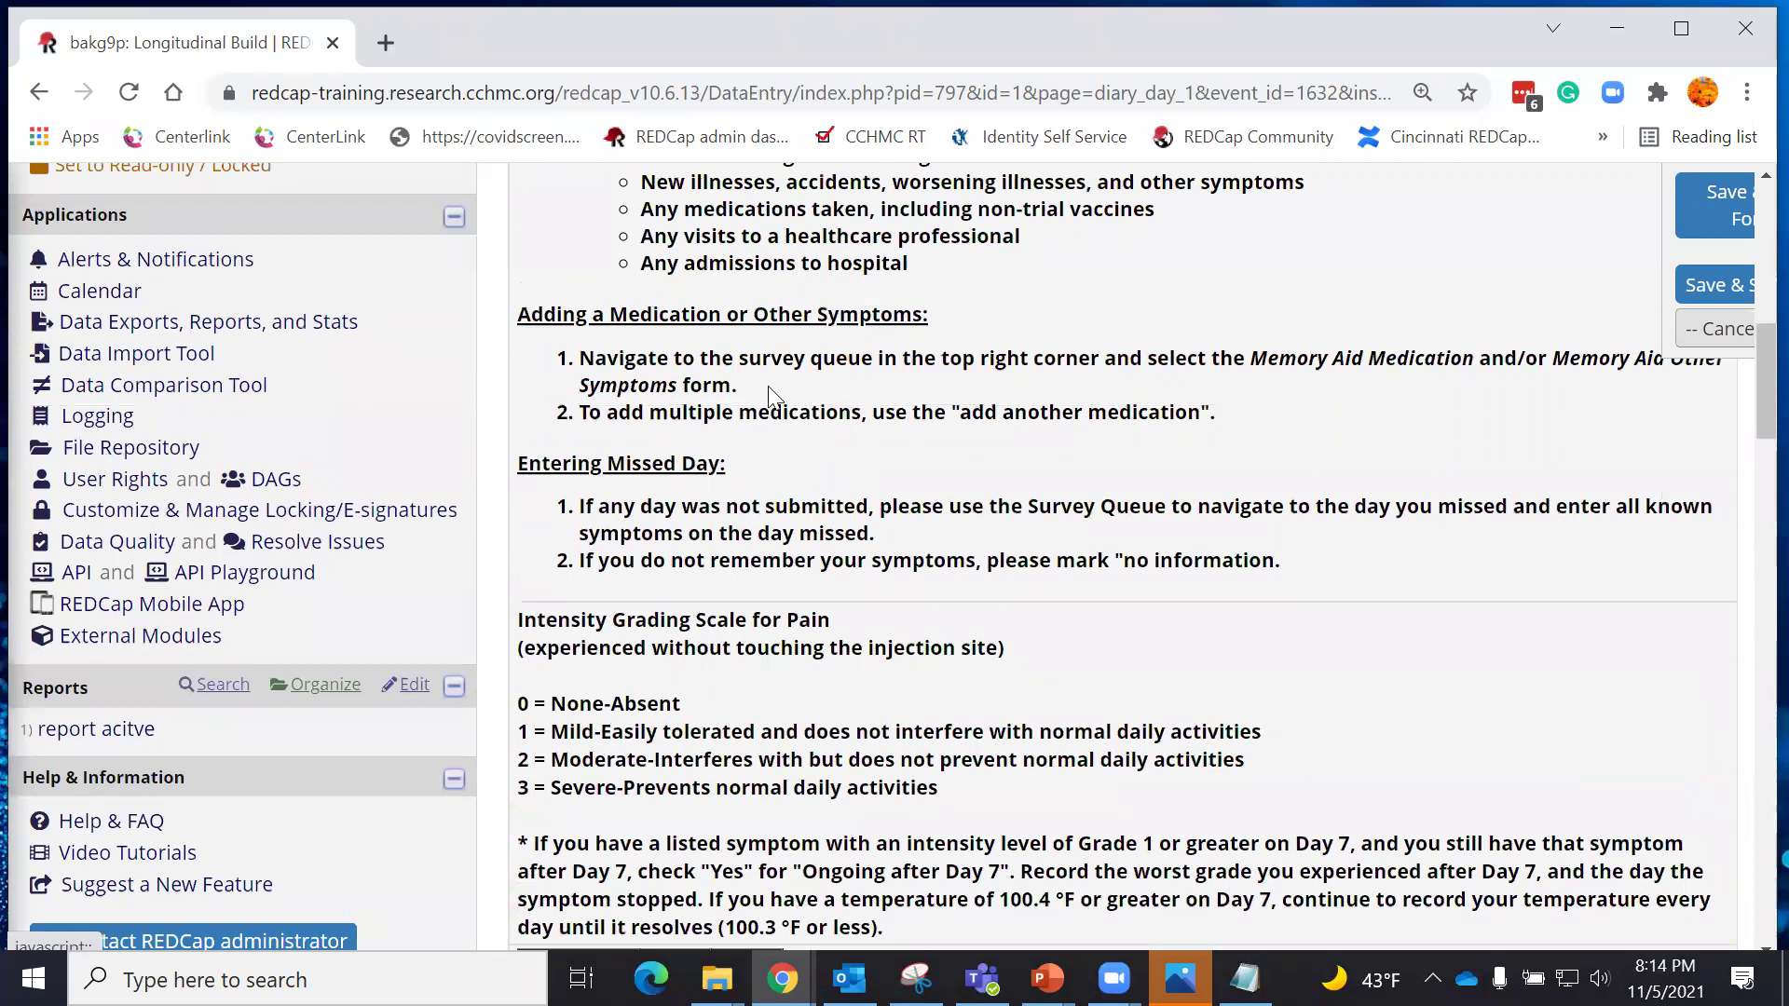
click(174, 273)
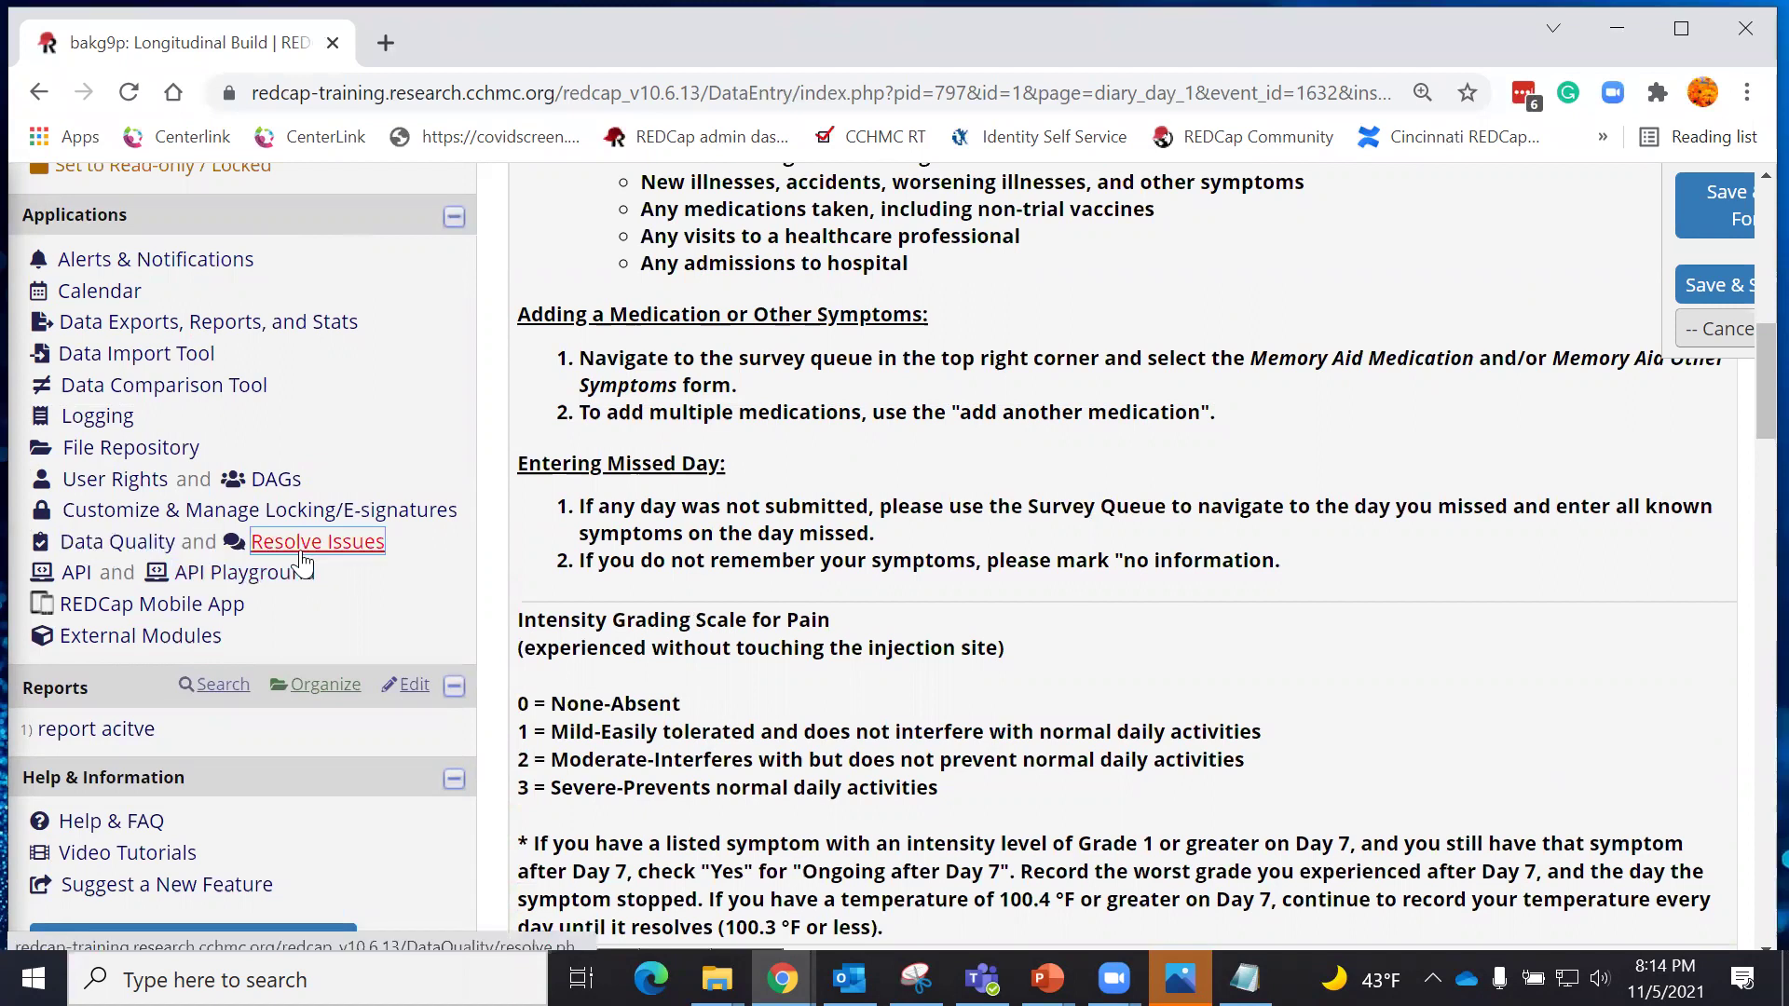
click(145, 550)
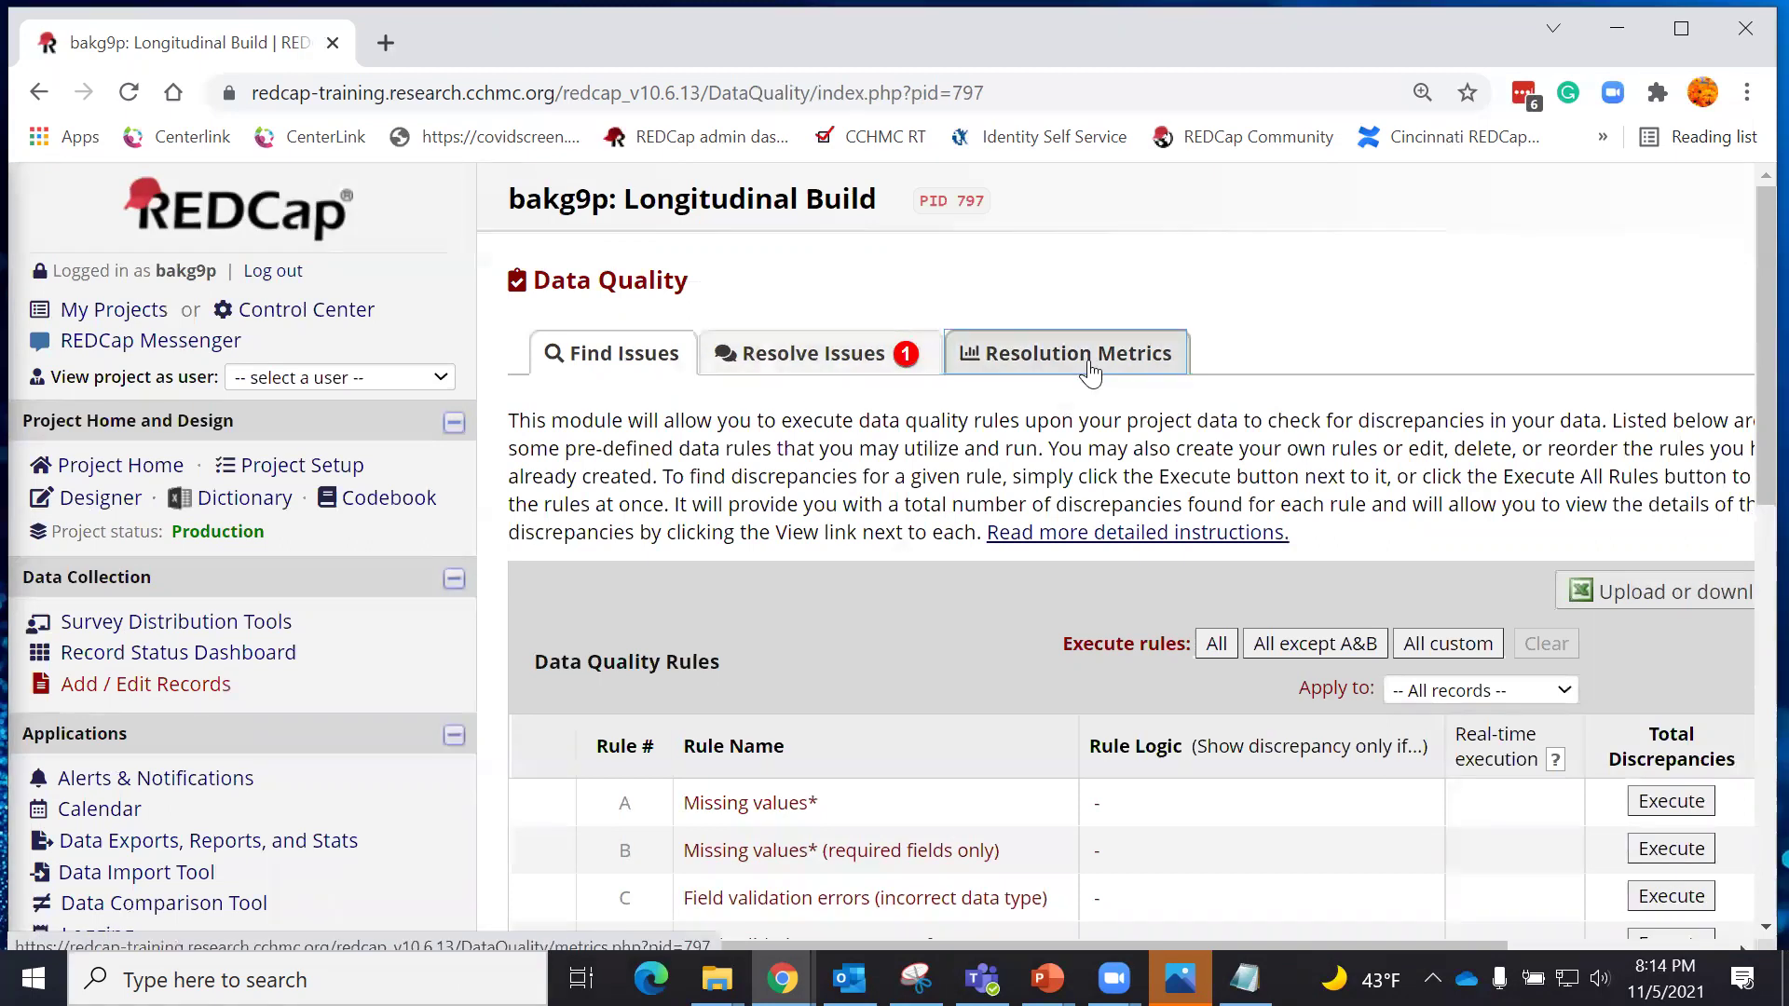
Review the Resolve Issues dashboard's open diary_date_day_1 query, commented 'check data', 0 days open.
click(813, 354)
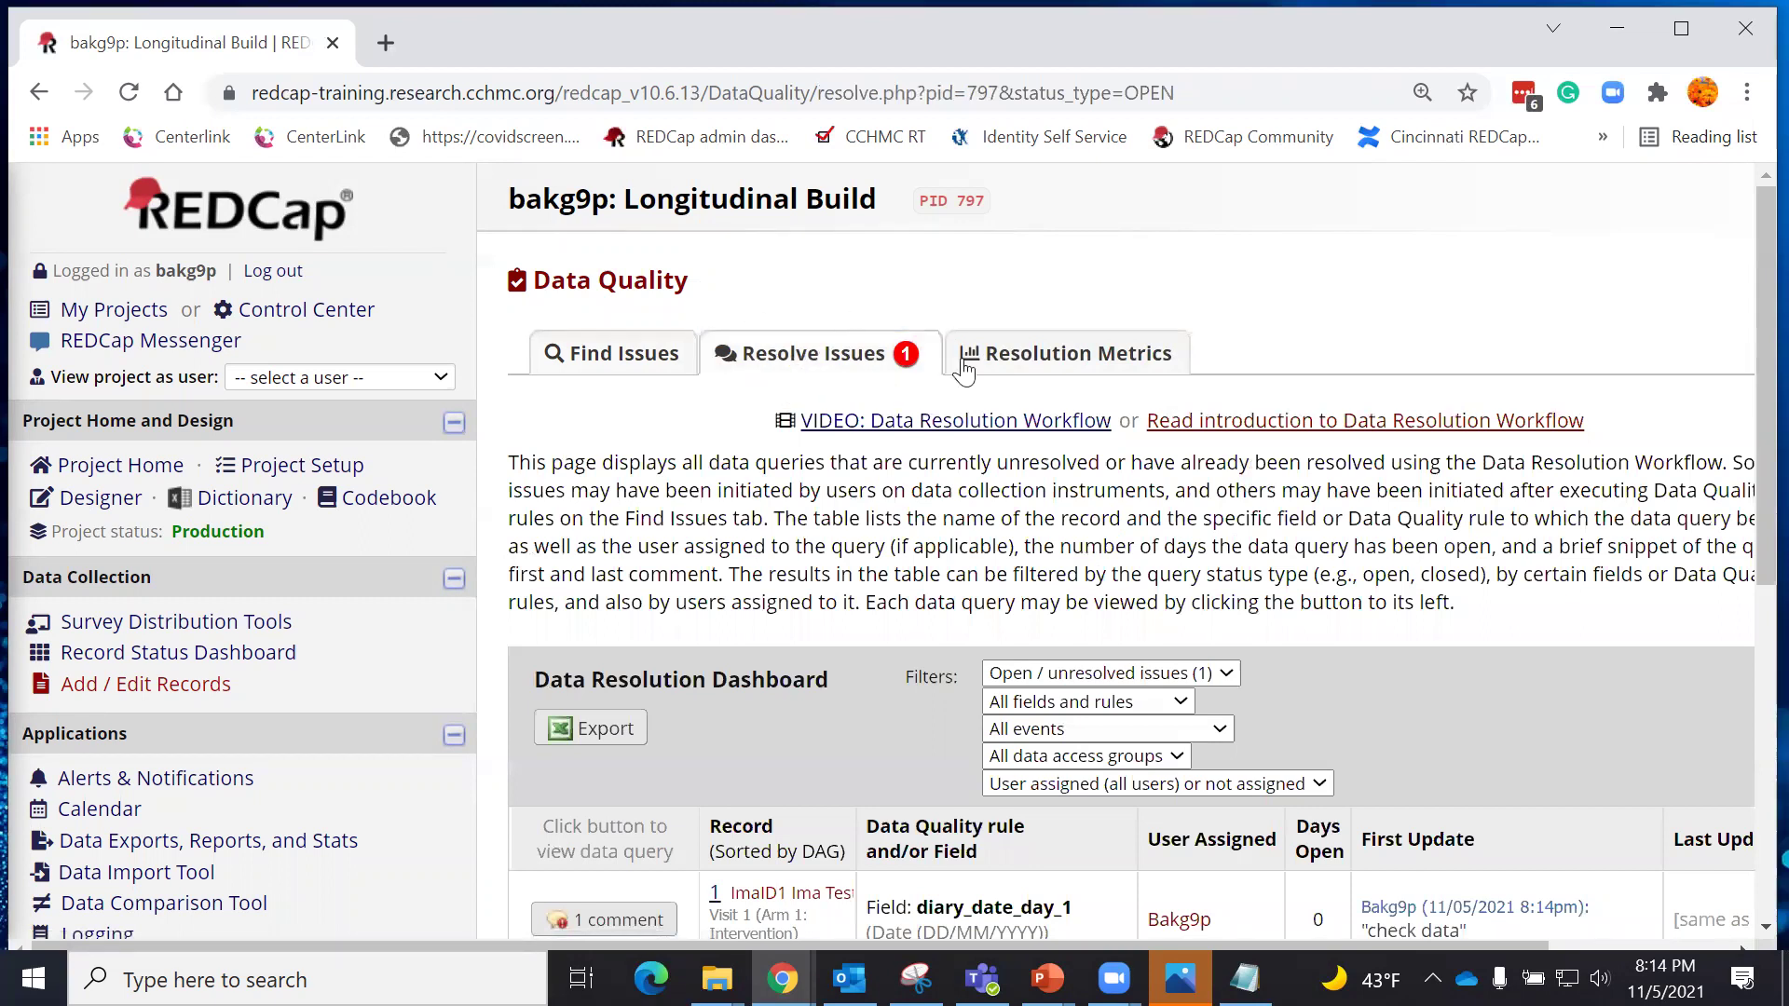
scroll(1722, 475, down, 3)
scroll(1715, 459, down, 2)
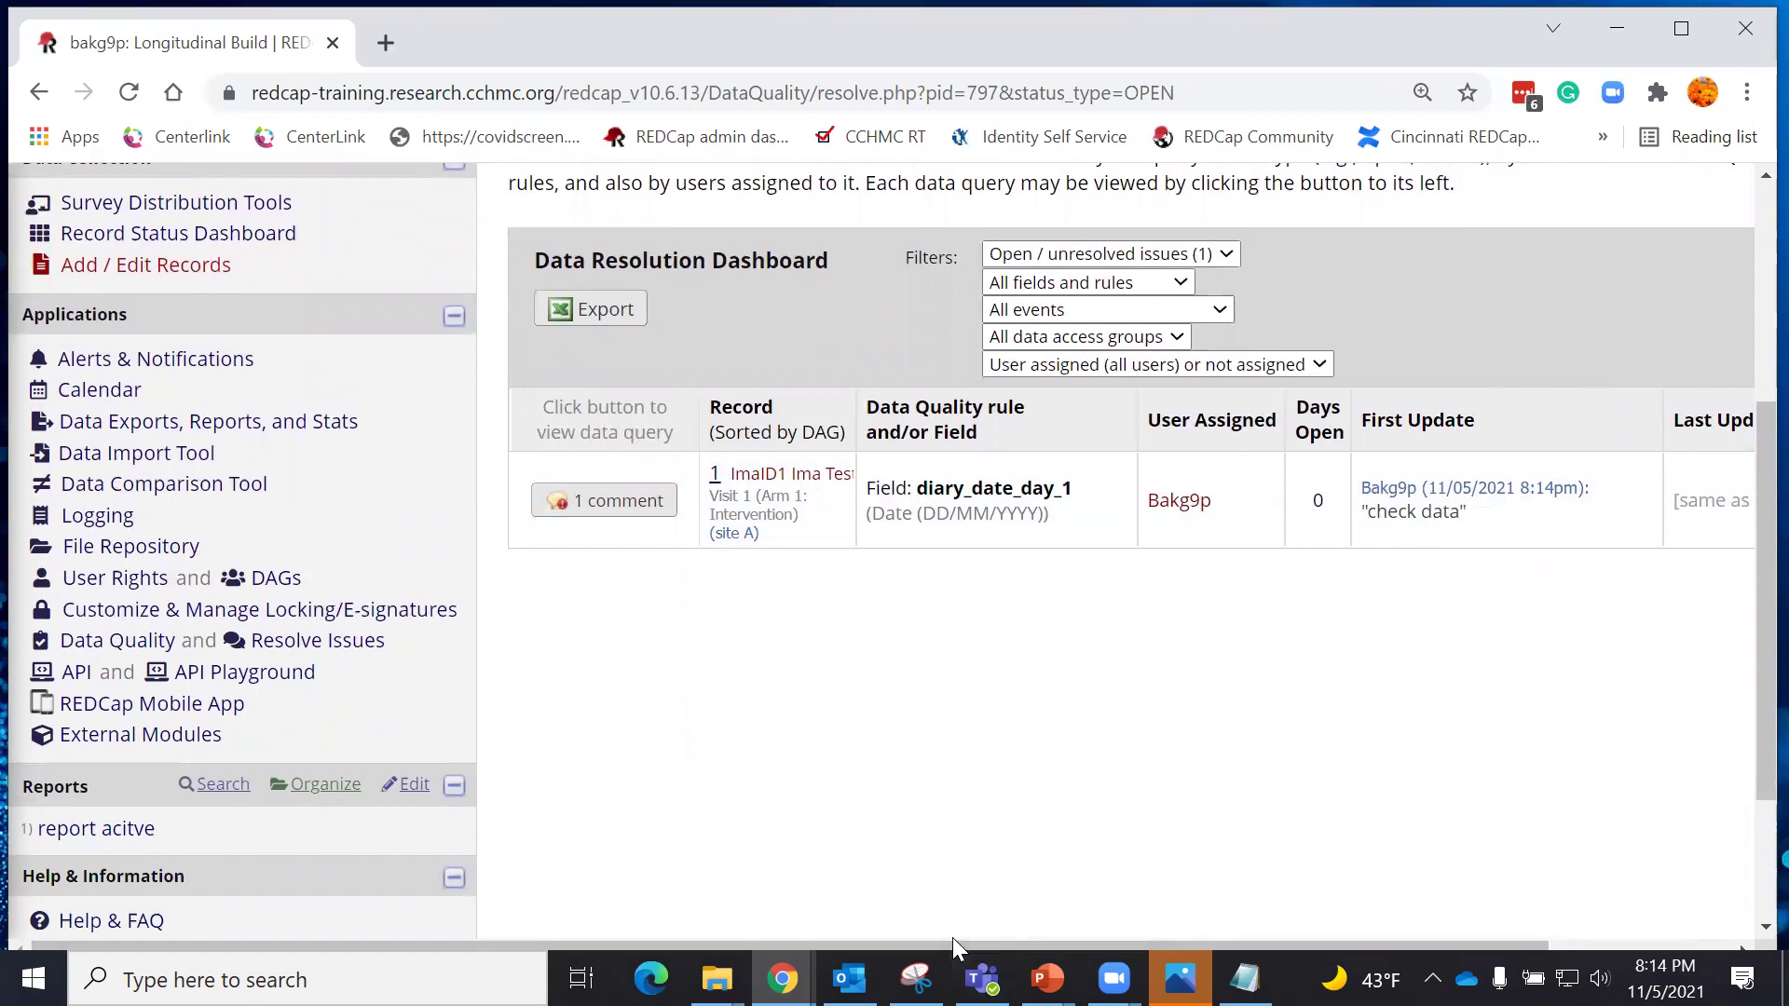
drag(961, 944, 1207, 940)
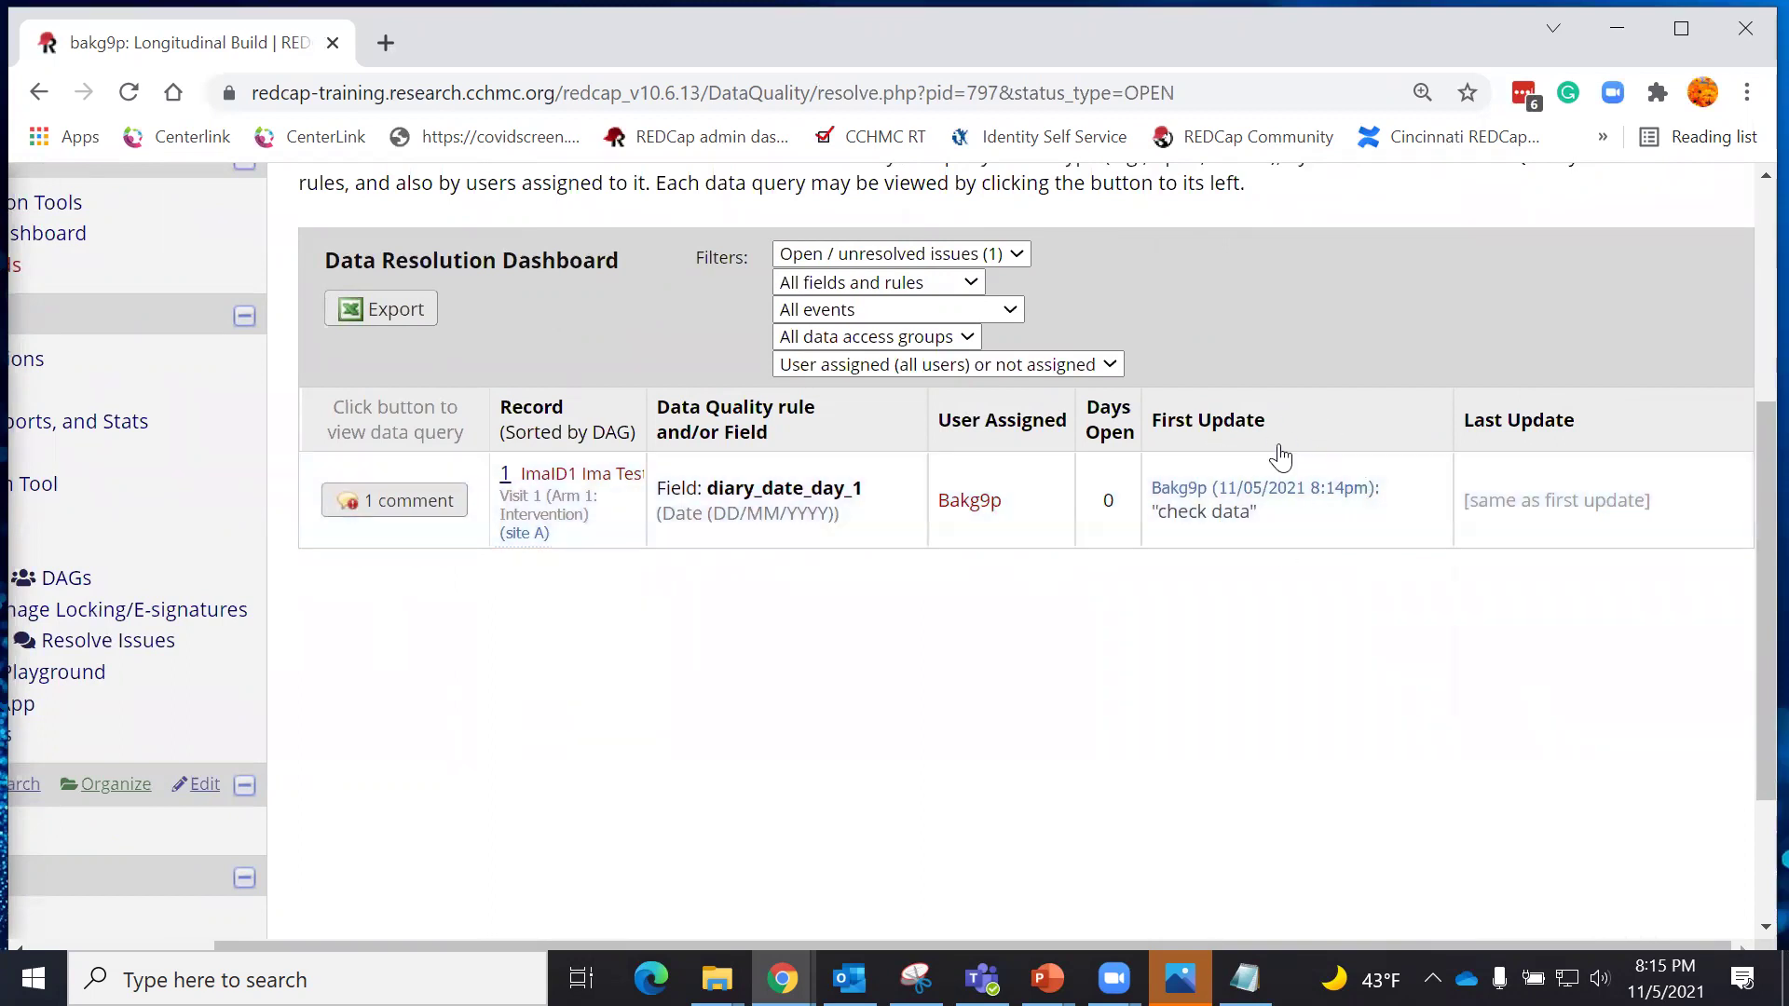
scroll(1456, 692, up, 5)
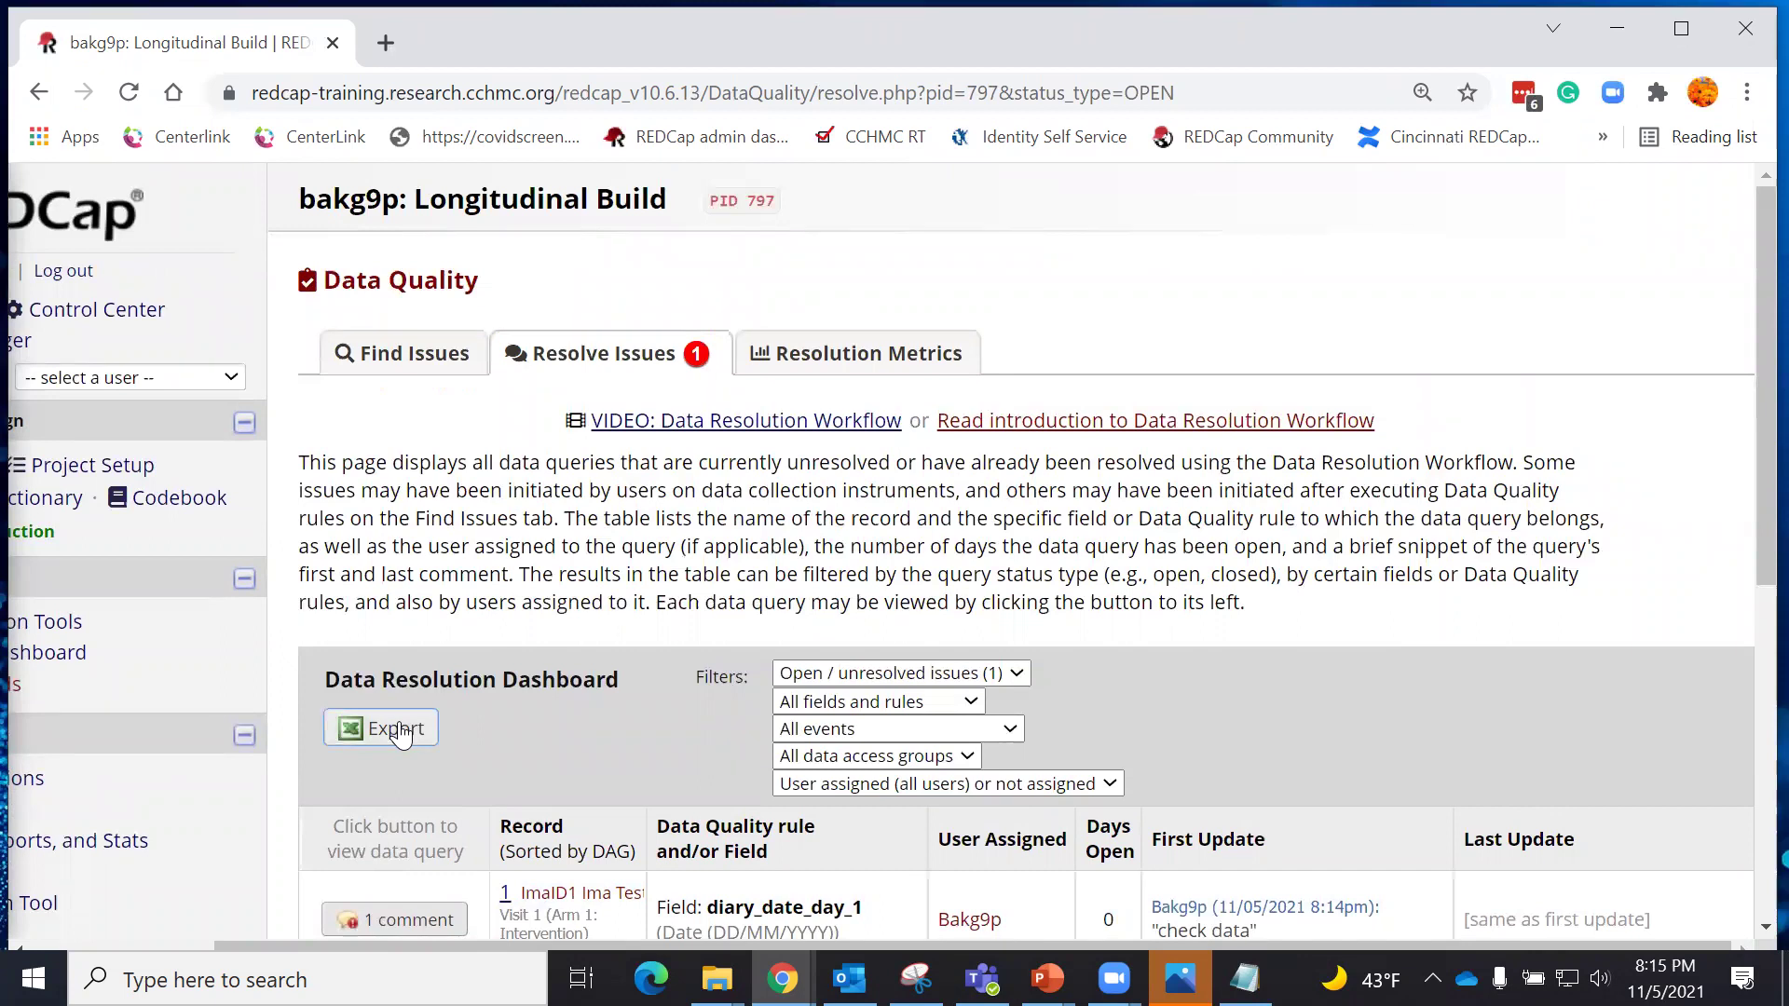
Review Resolution Metrics: 1 open and 1 closed query, top fields diary_date and diary_no_temp.
click(871, 353)
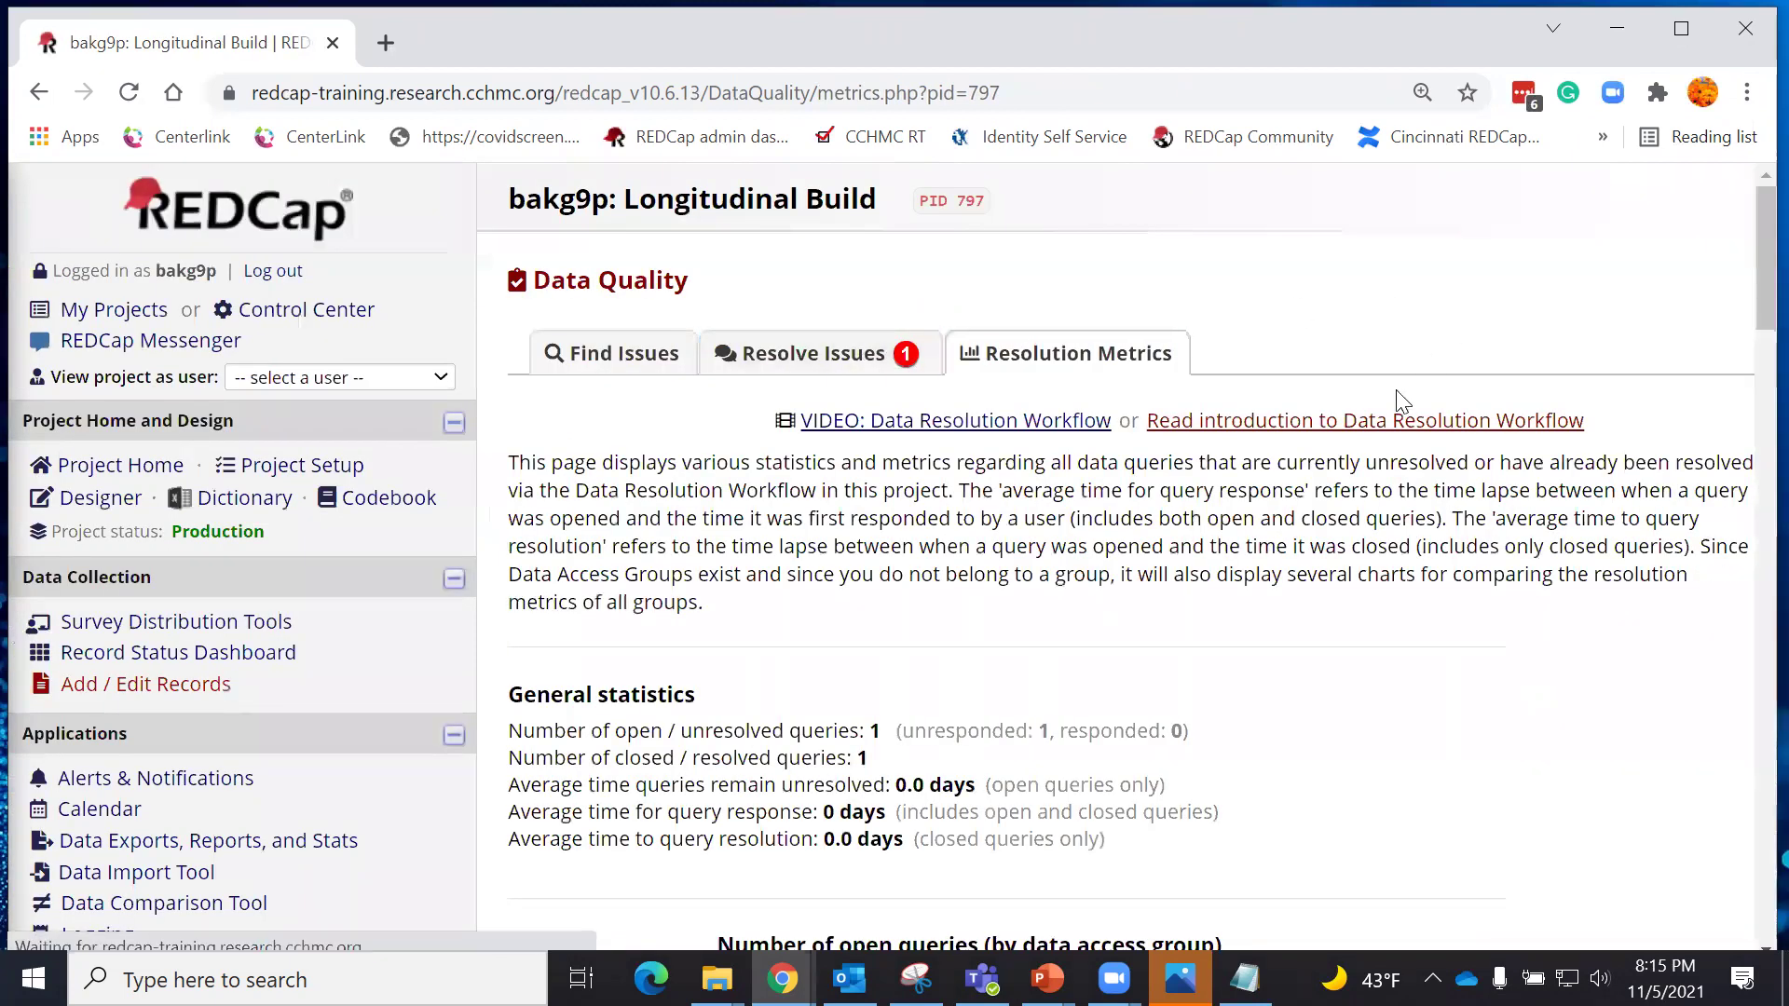
scroll(1423, 335, down, 4)
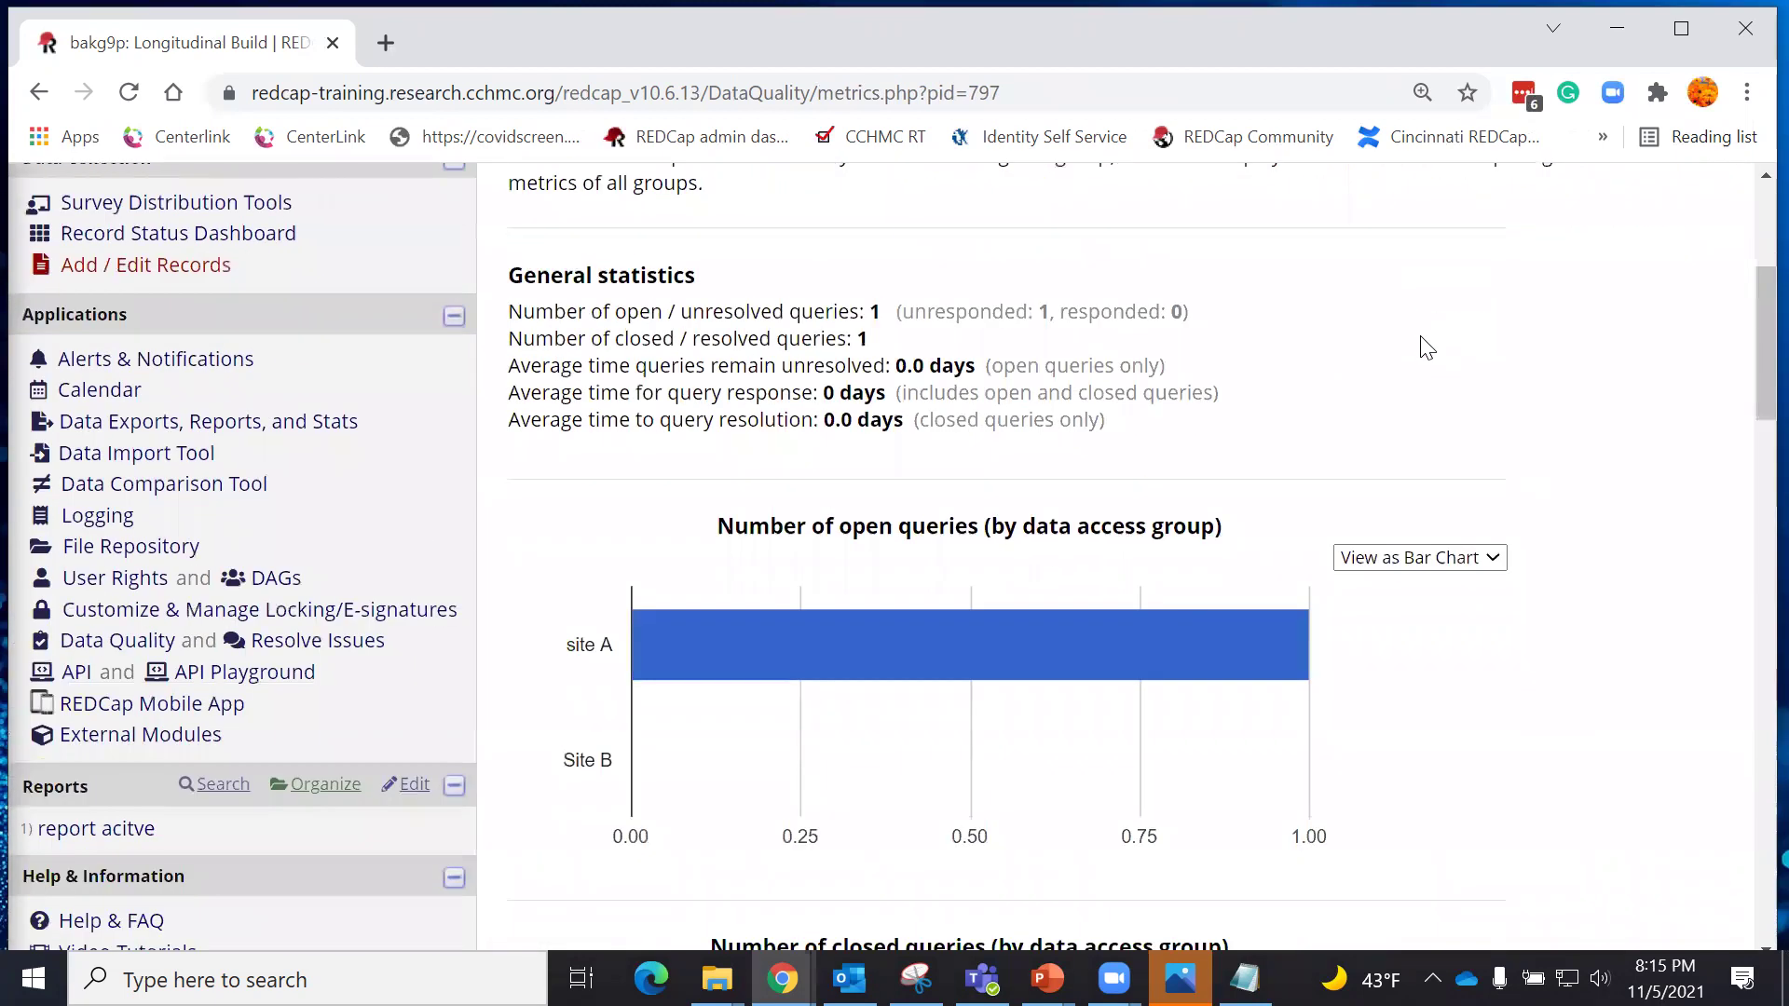
scroll(1412, 396, down, 1)
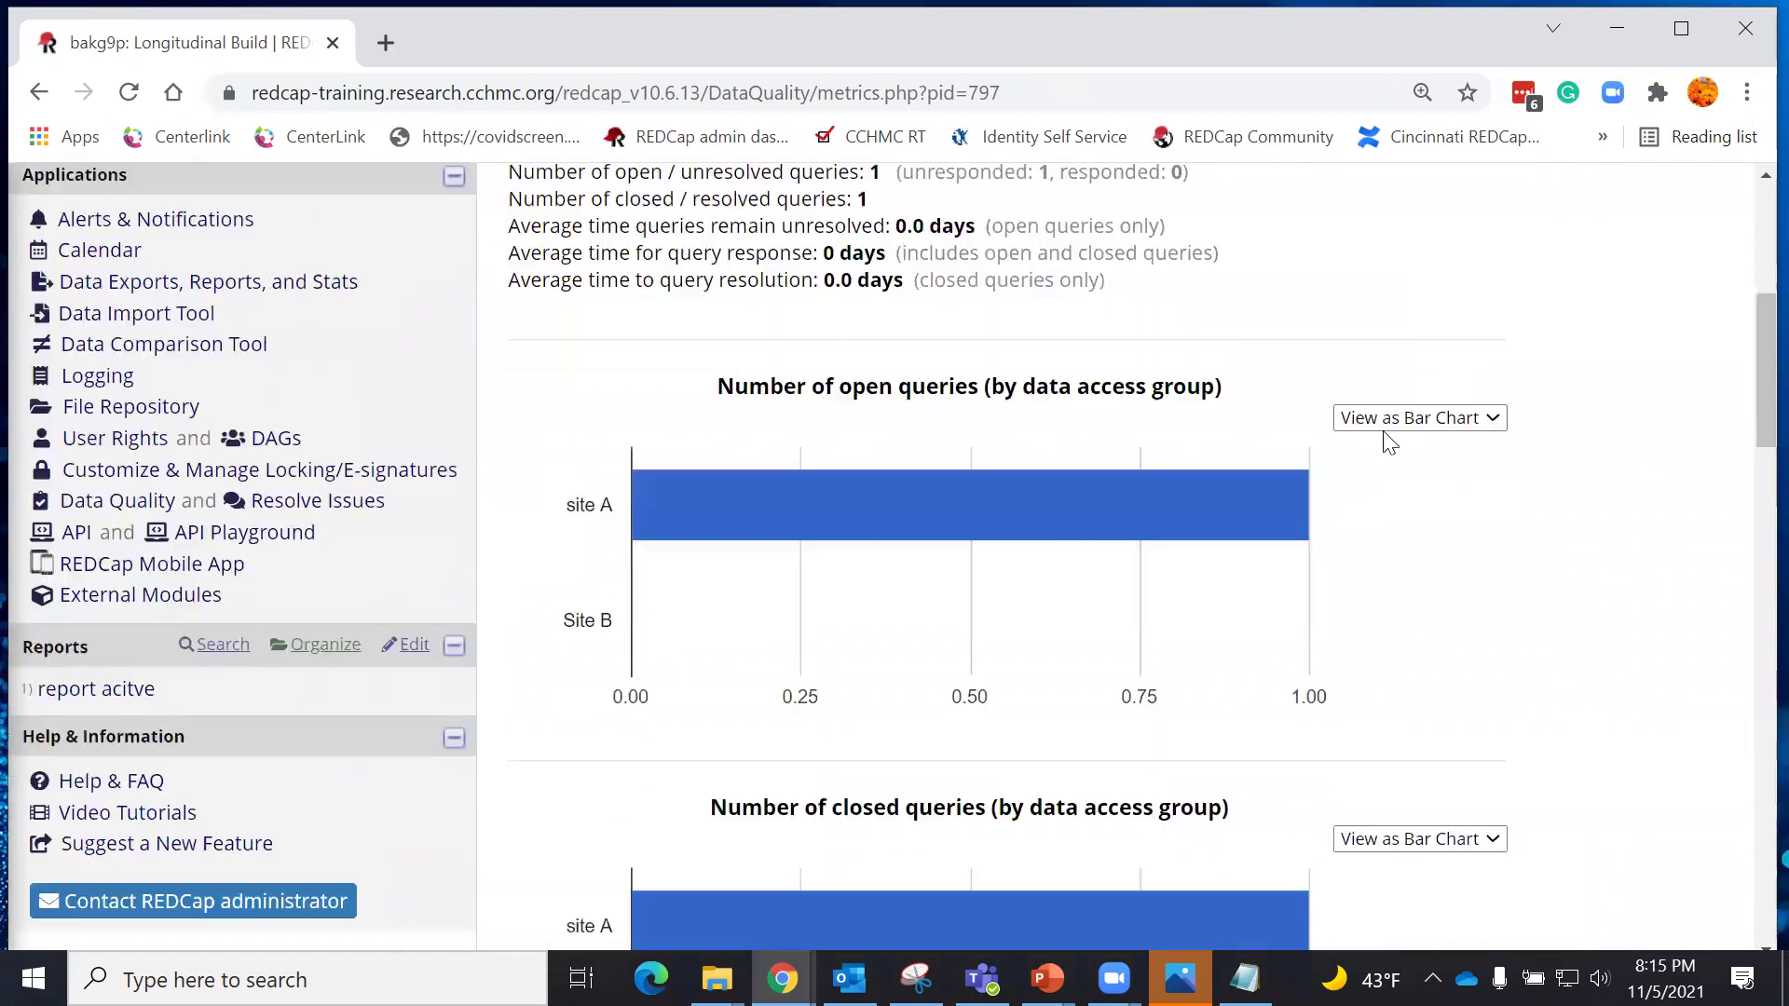
scroll(1585, 540, down, 1)
scroll(1579, 541, down, 1)
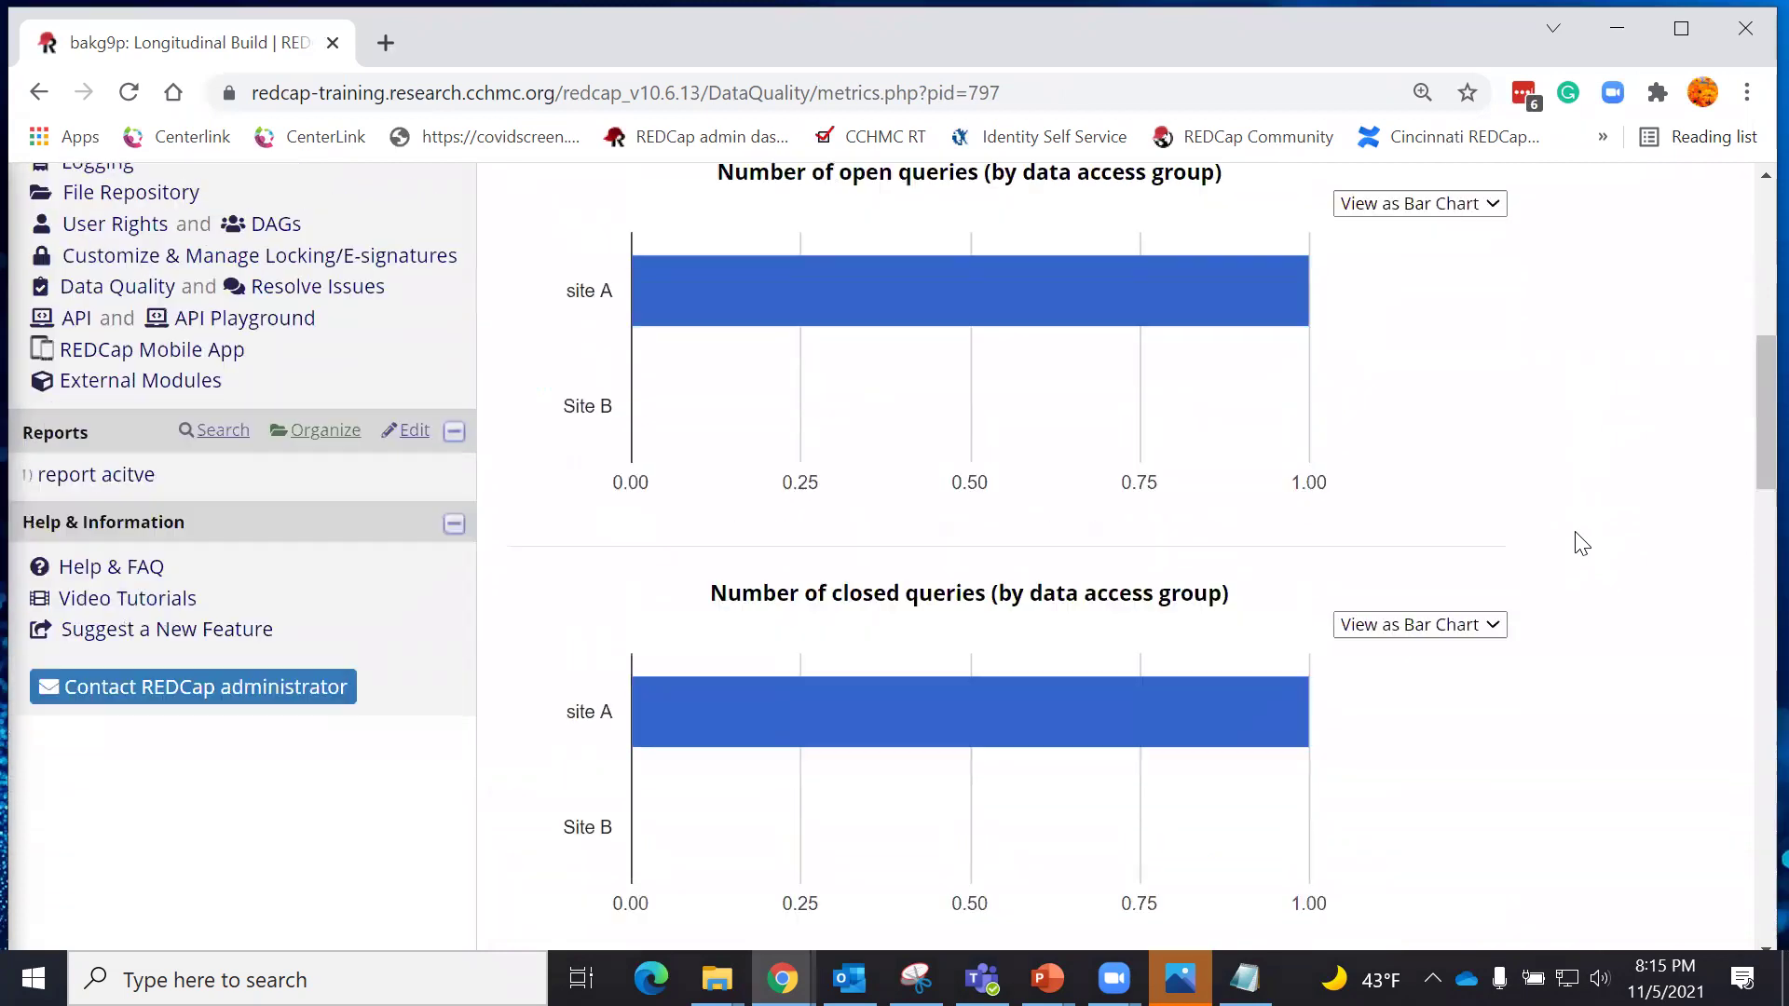
scroll(1304, 419, up, 1)
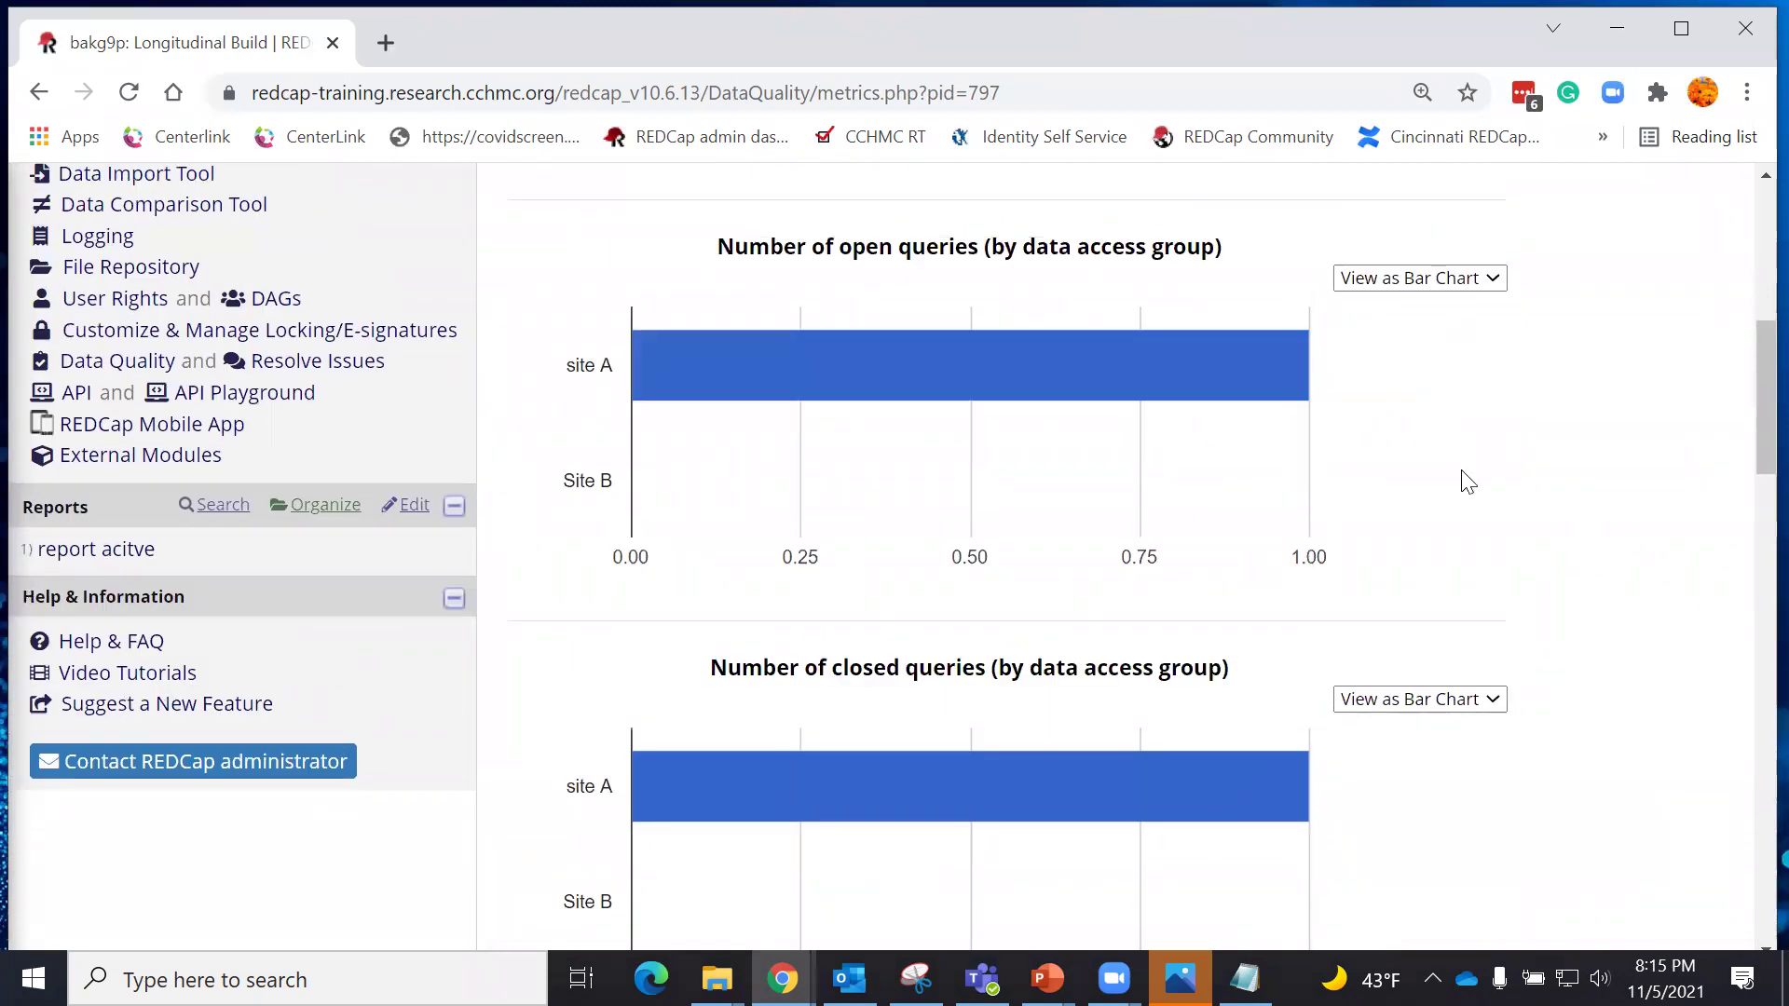
scroll(1484, 446, down, 2)
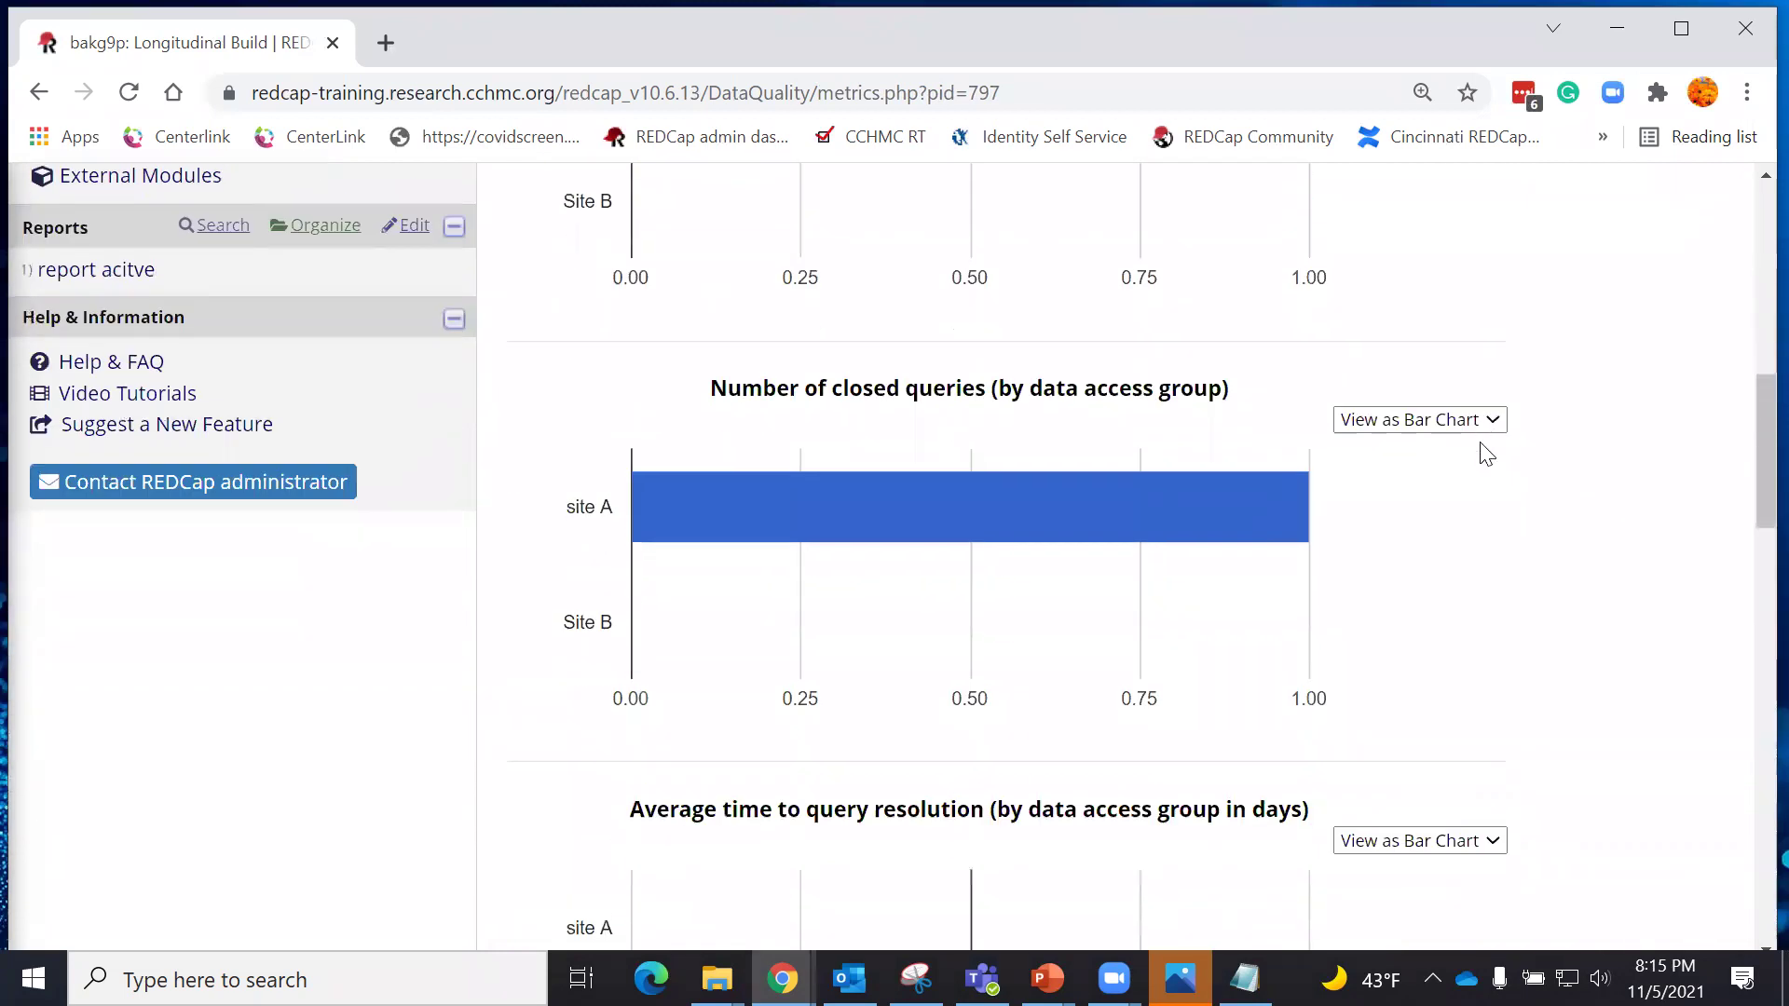
scroll(1463, 625, down, 2)
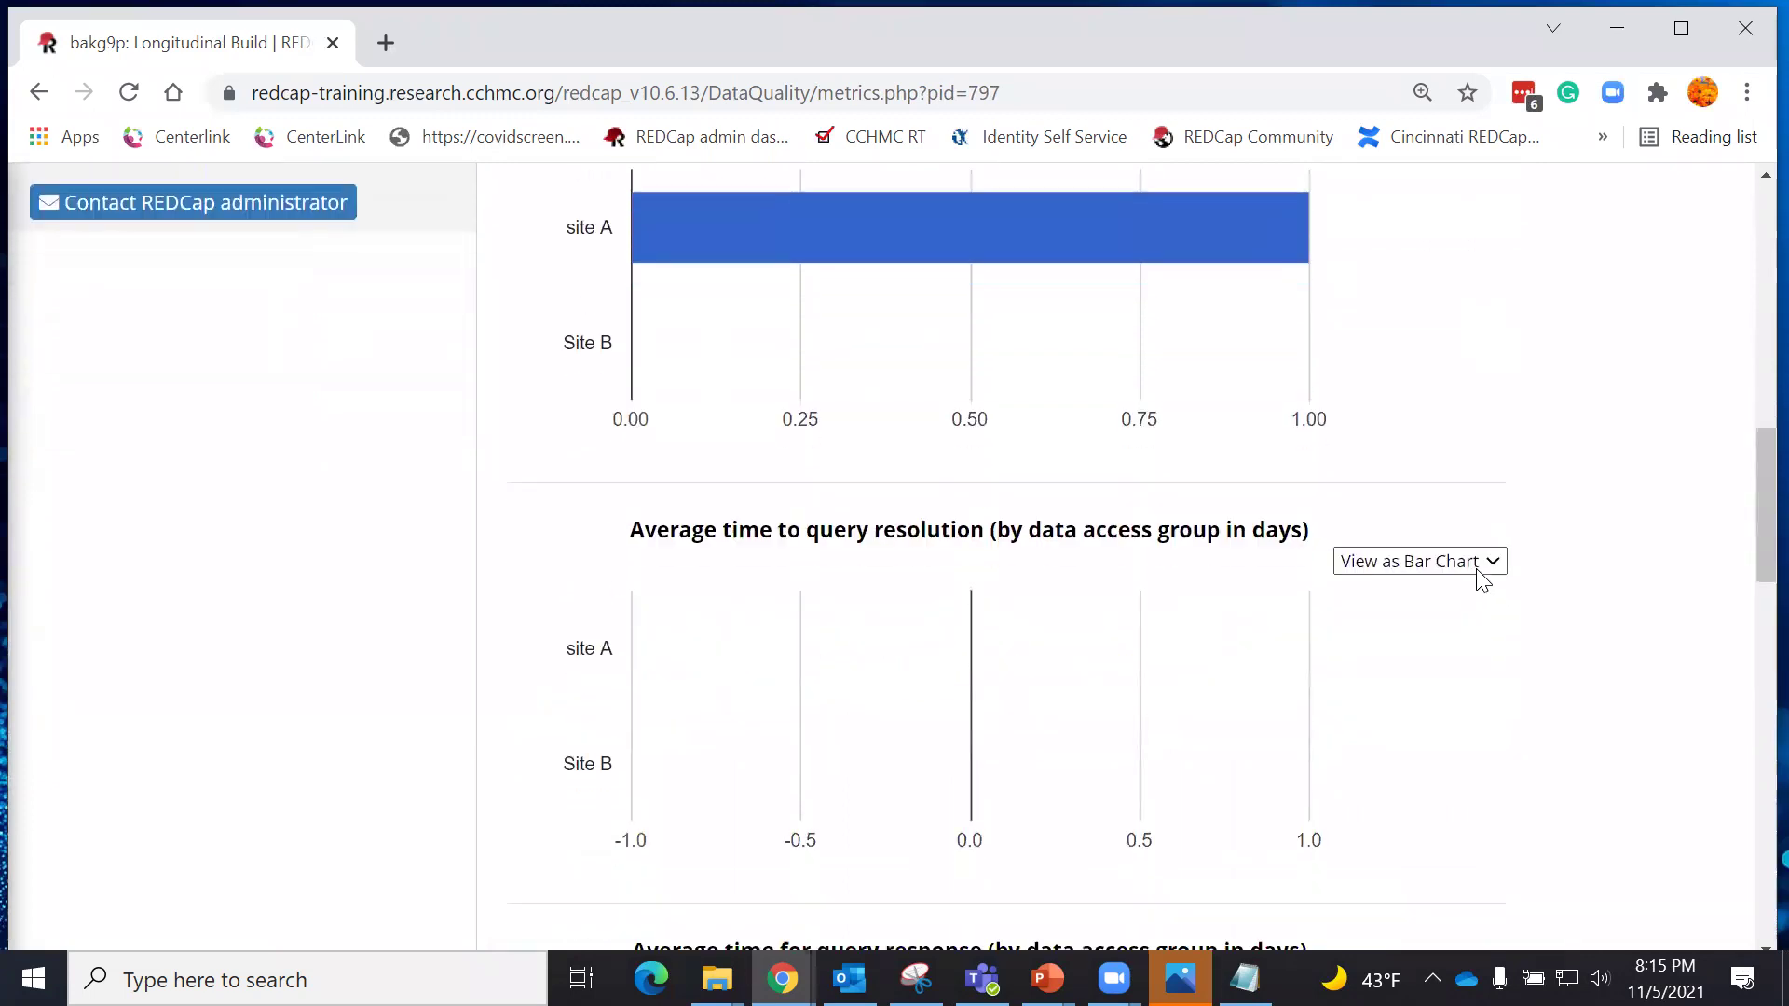
scroll(1202, 716, down, 1)
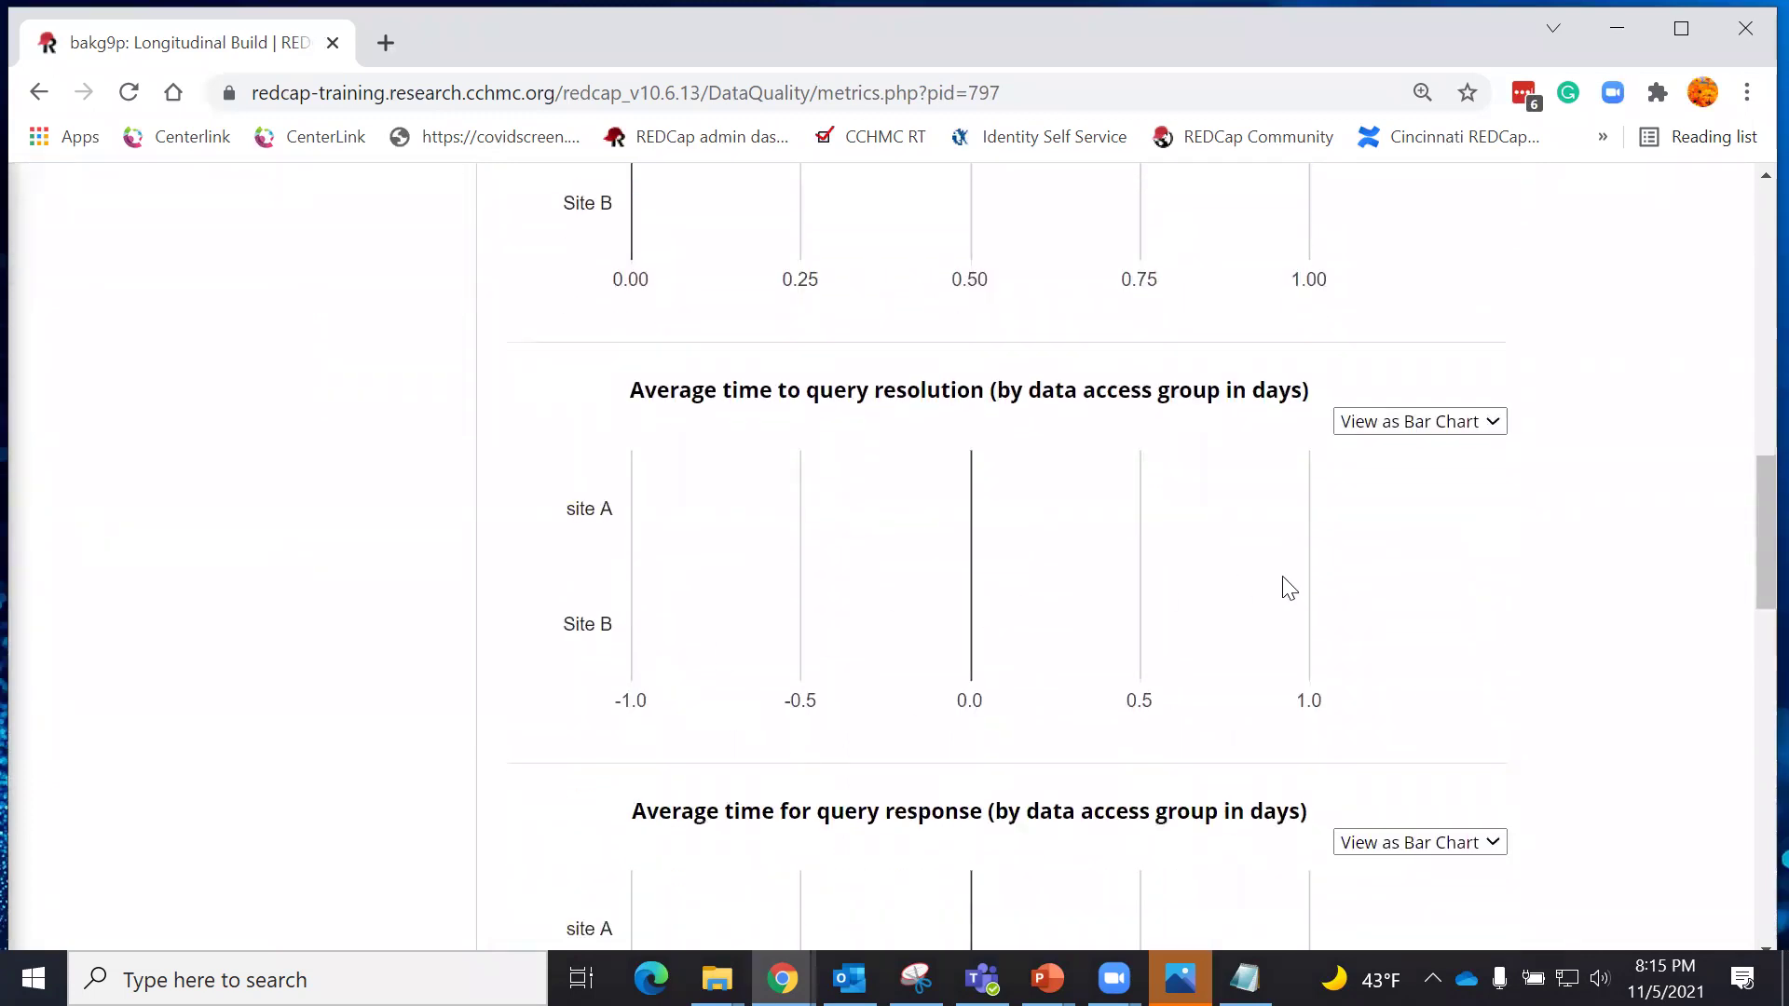
scroll(1500, 638, down, 3)
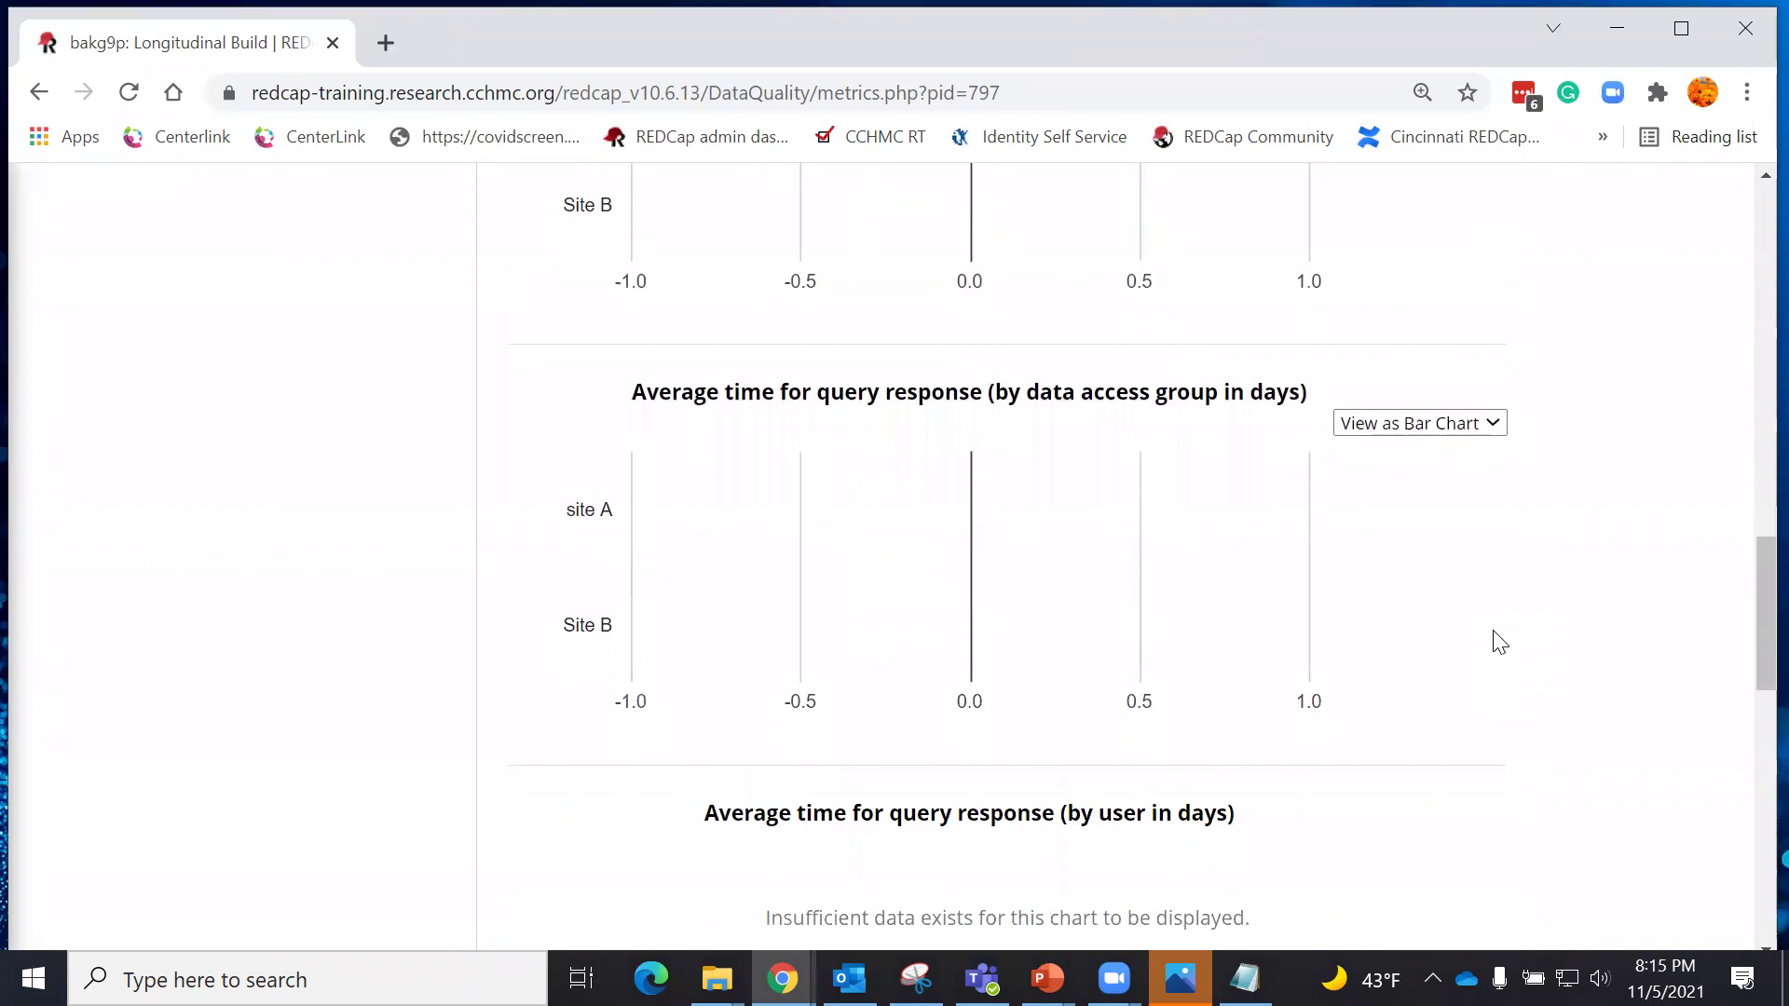
scroll(1473, 650, down, 2)
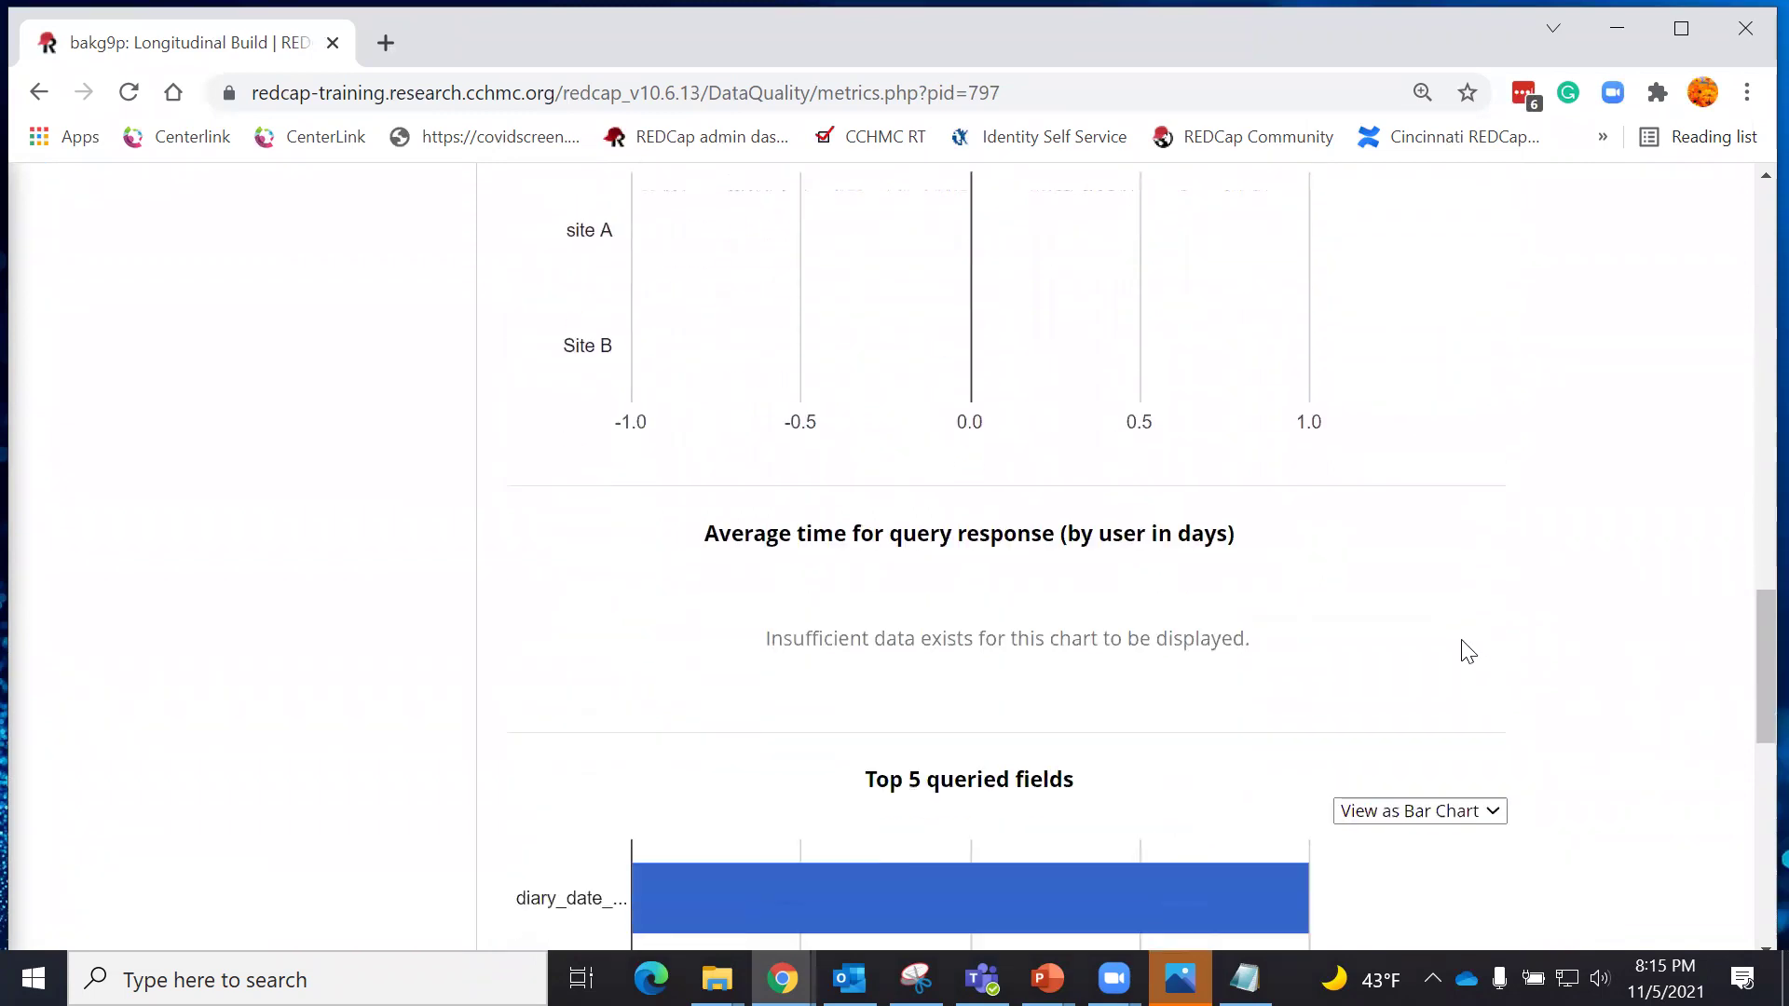
Open the 'VIDEO: Data Resolution Workflow' tutorial link.
scroll(1468, 652, down, 3)
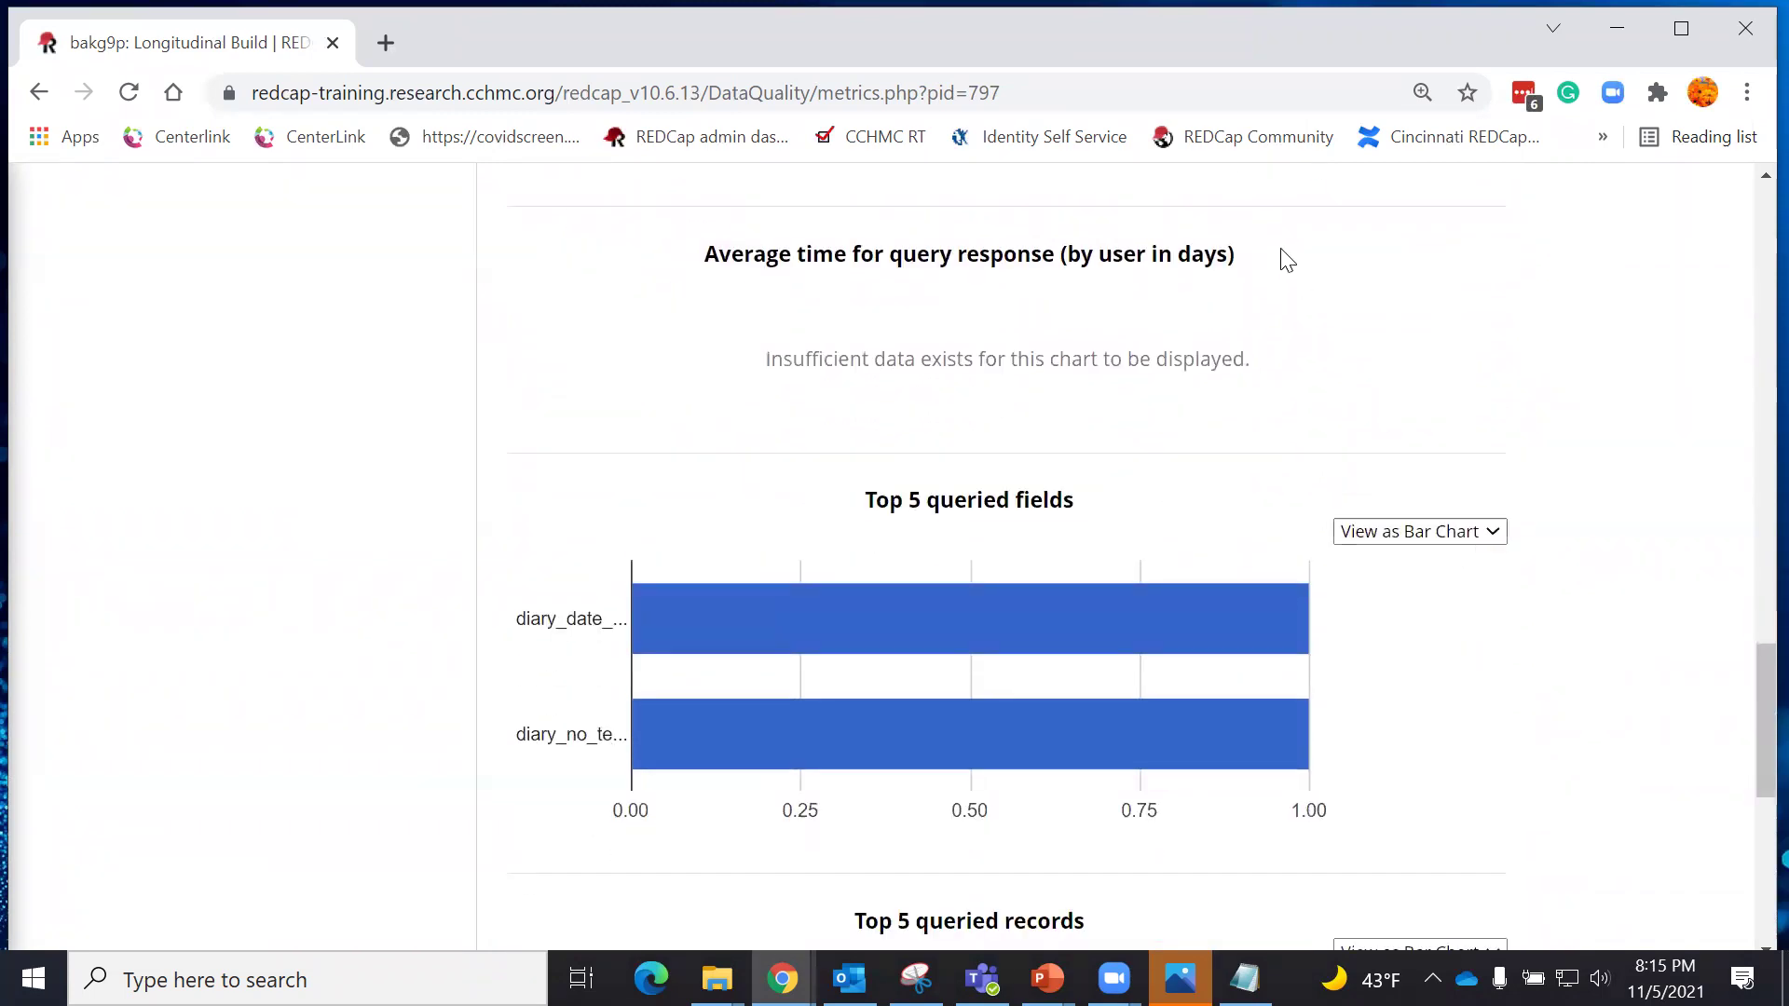
scroll(1533, 708, down, 1)
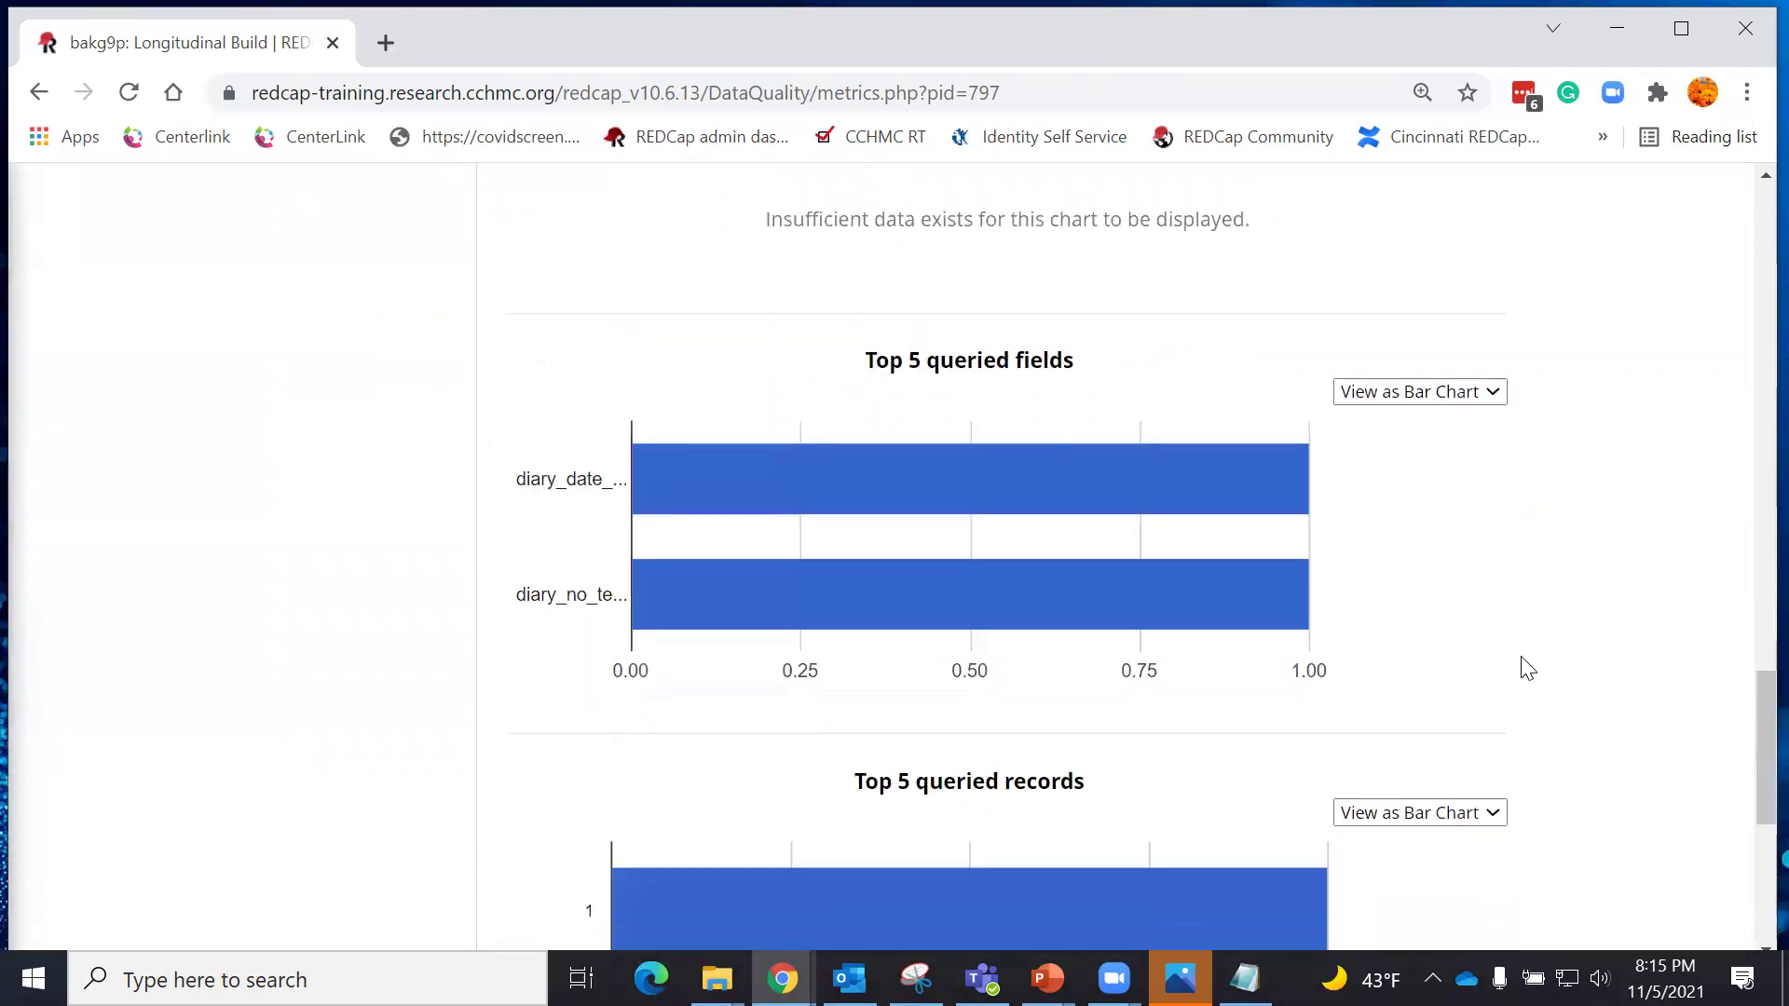
scroll(1528, 668, down, 5)
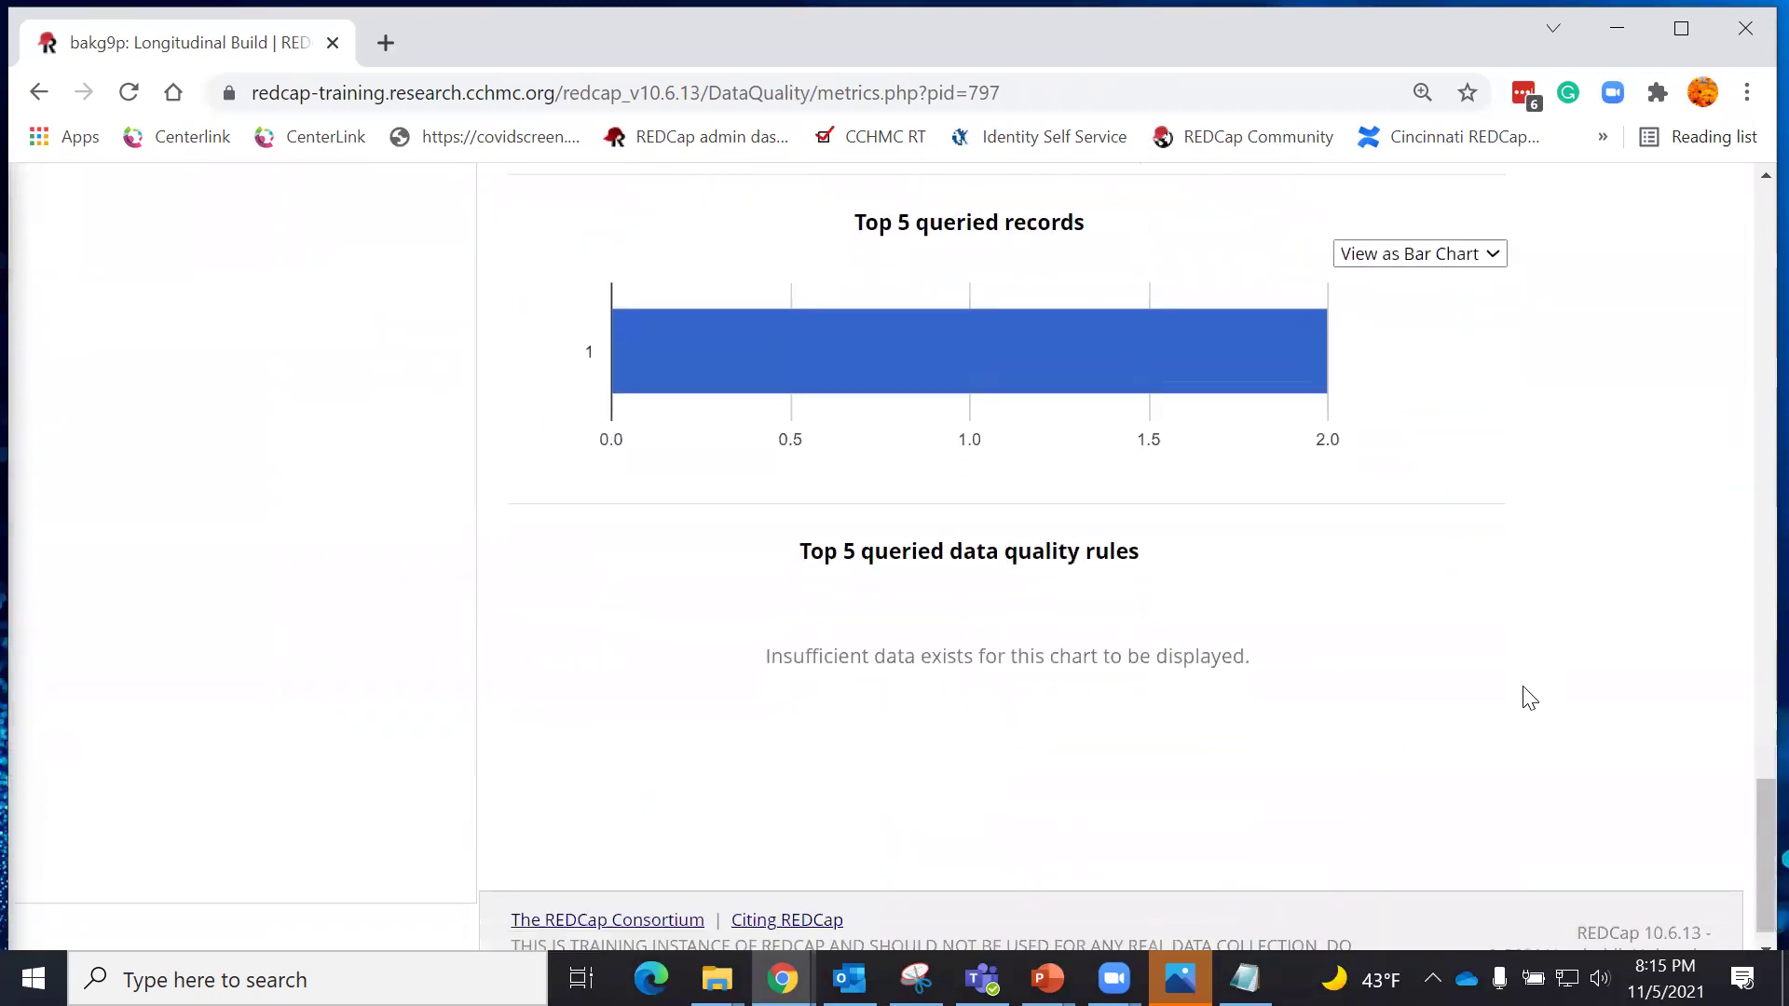
drag(1756, 889, 1745, 227)
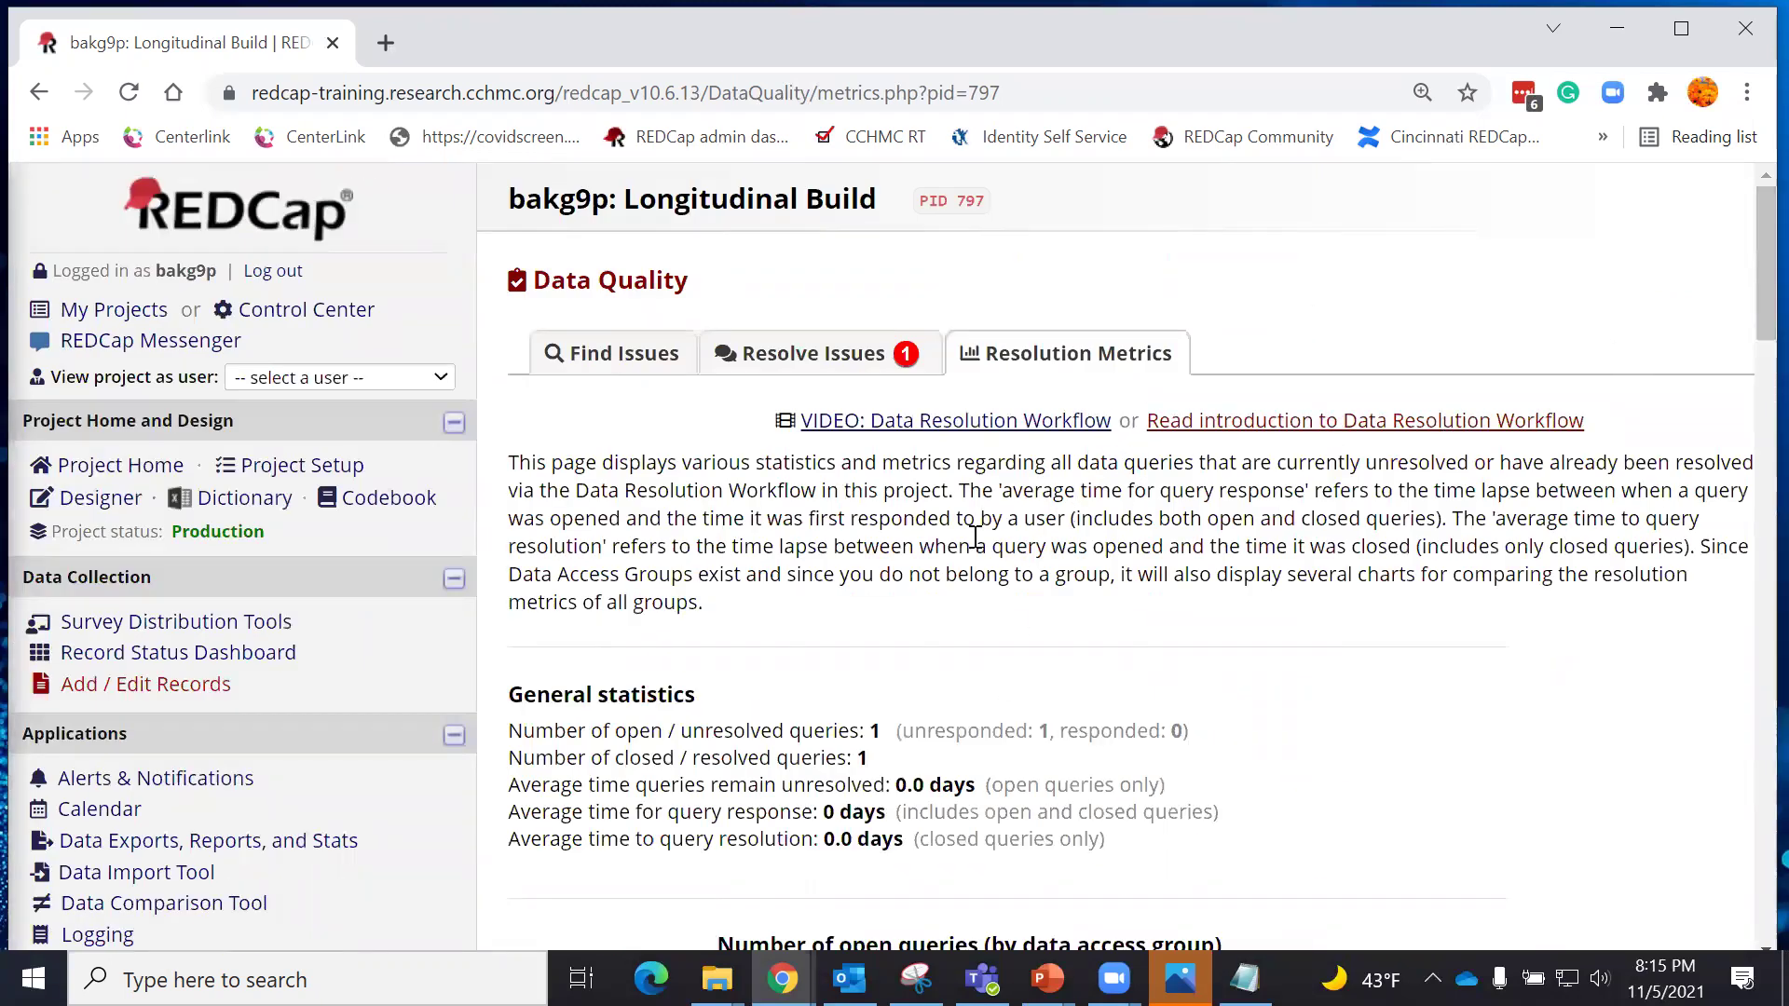
click(886, 436)
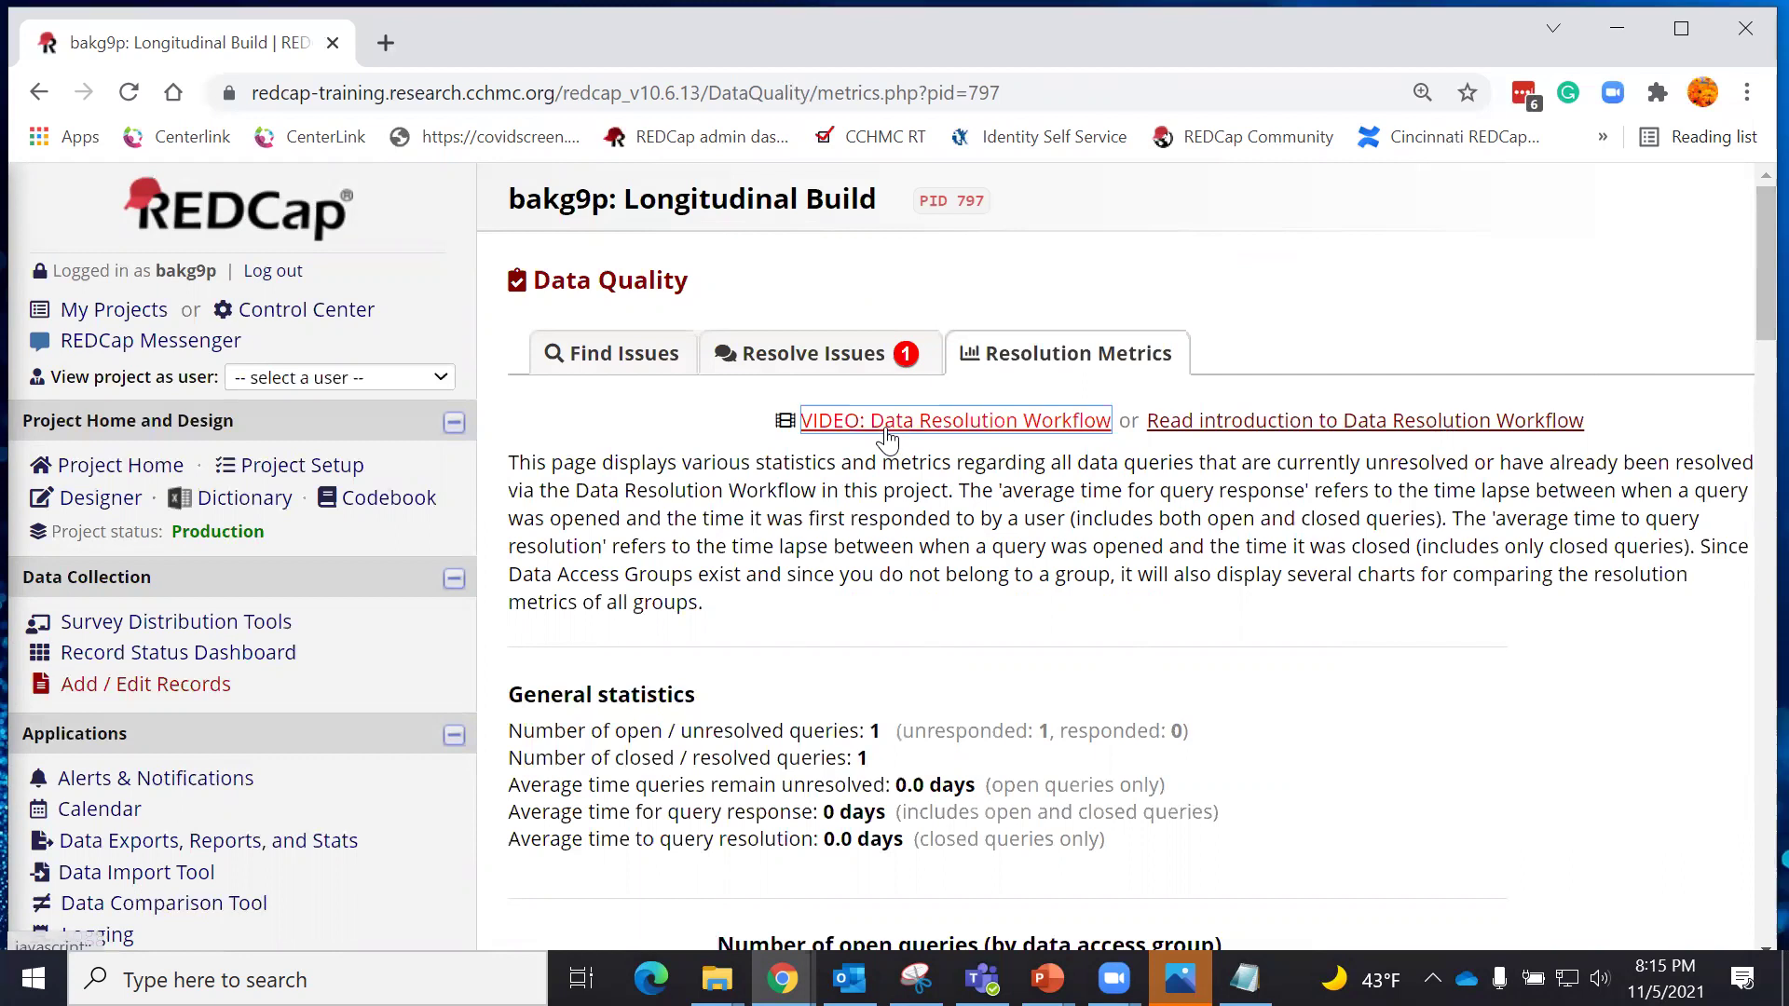